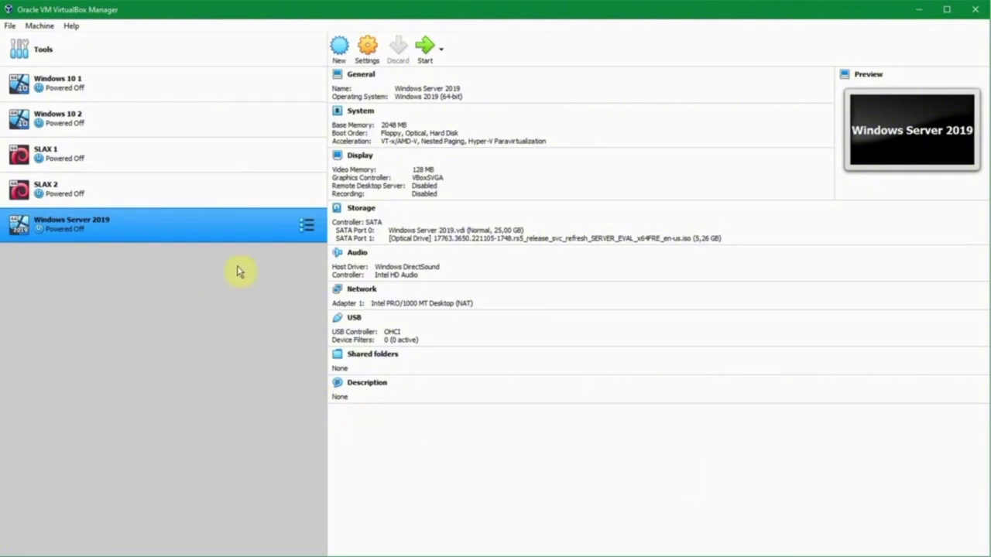
Remove the ISO disk from the Windows Server 2019 machine's optical drive on SATA Port 1 and save the settings.
right_click(143, 224)
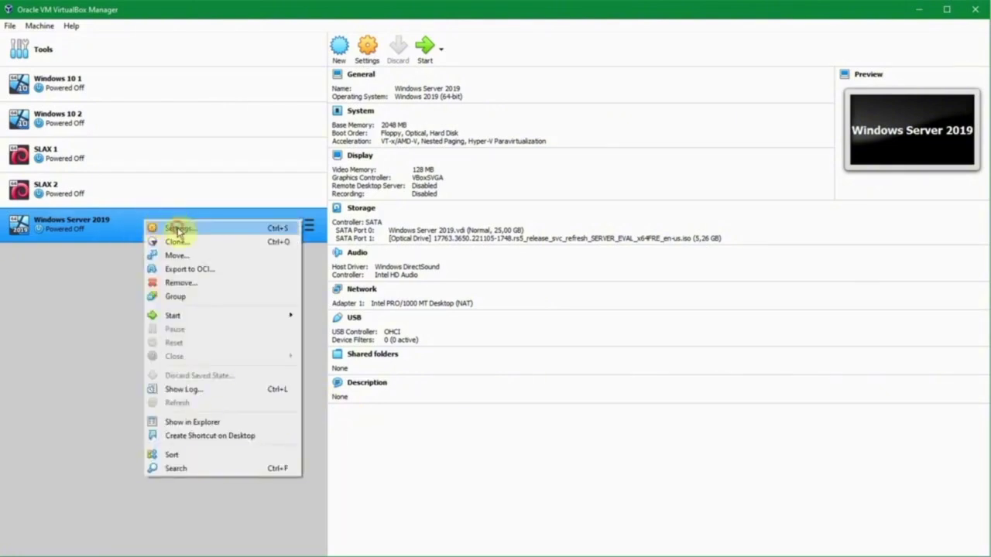
click(178, 227)
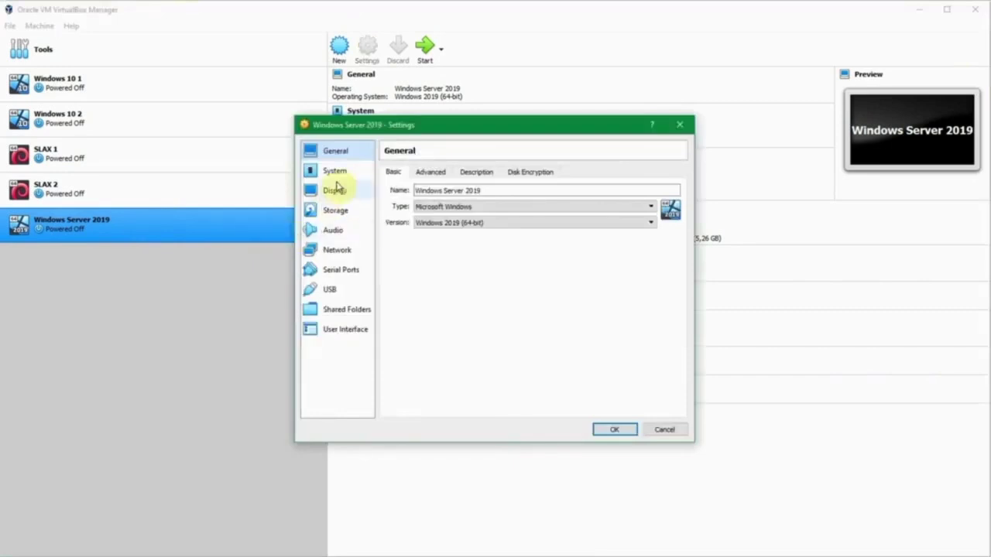
click(338, 172)
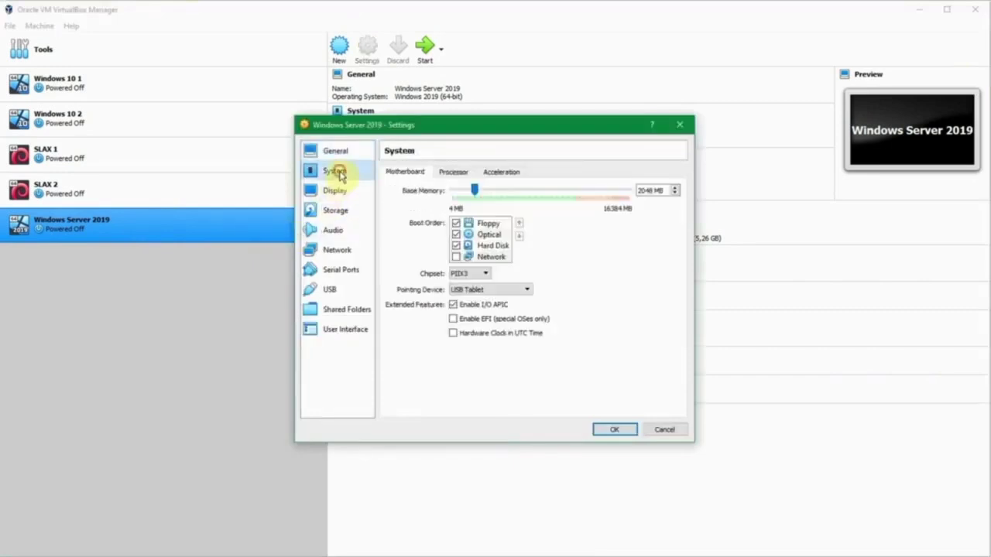
click(347, 211)
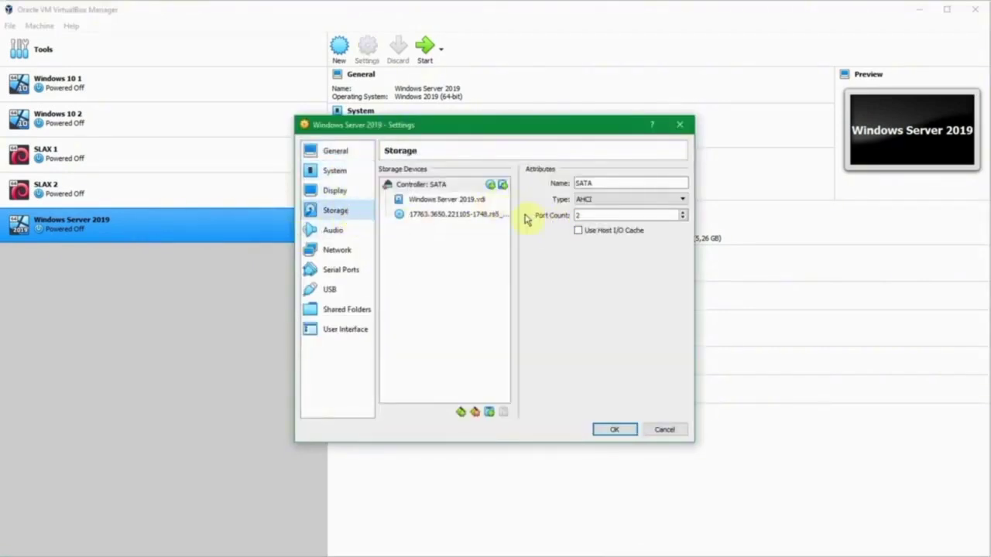
click(469, 215)
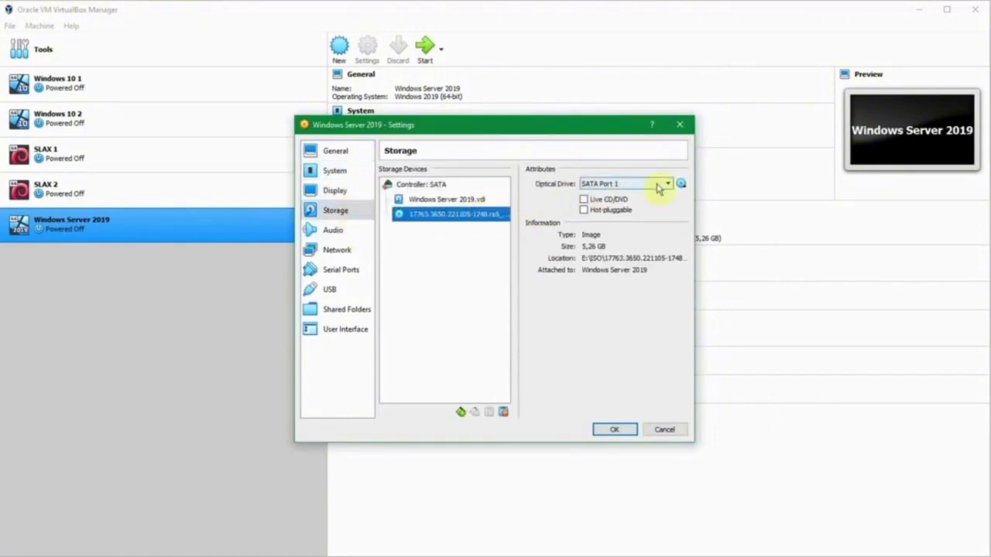
right_click(440, 219)
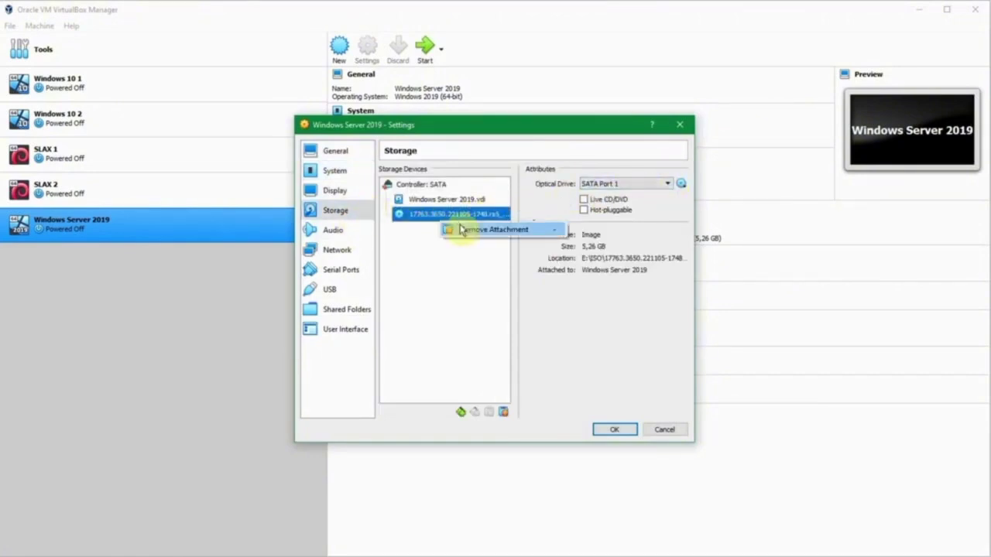
click(397, 217)
click(663, 184)
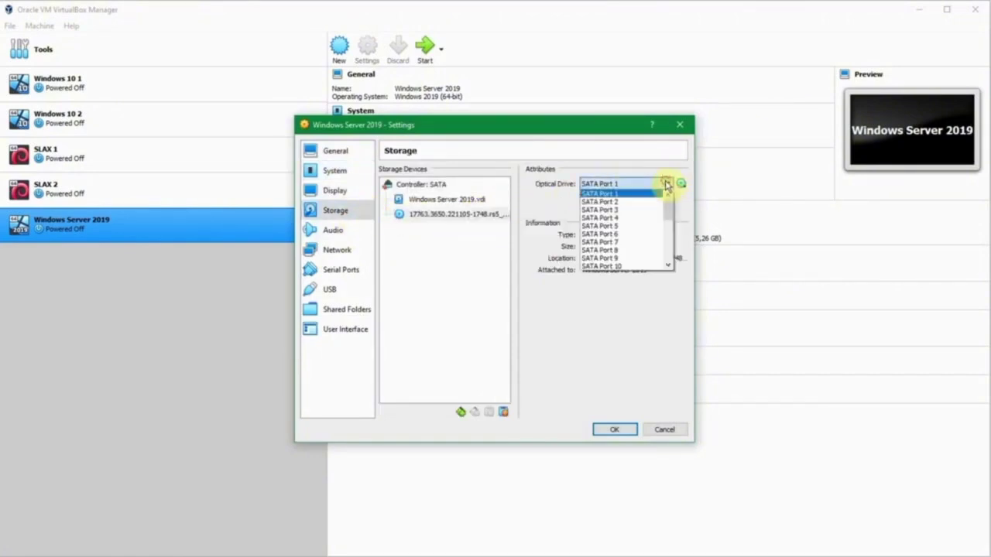
click(665, 184)
click(681, 184)
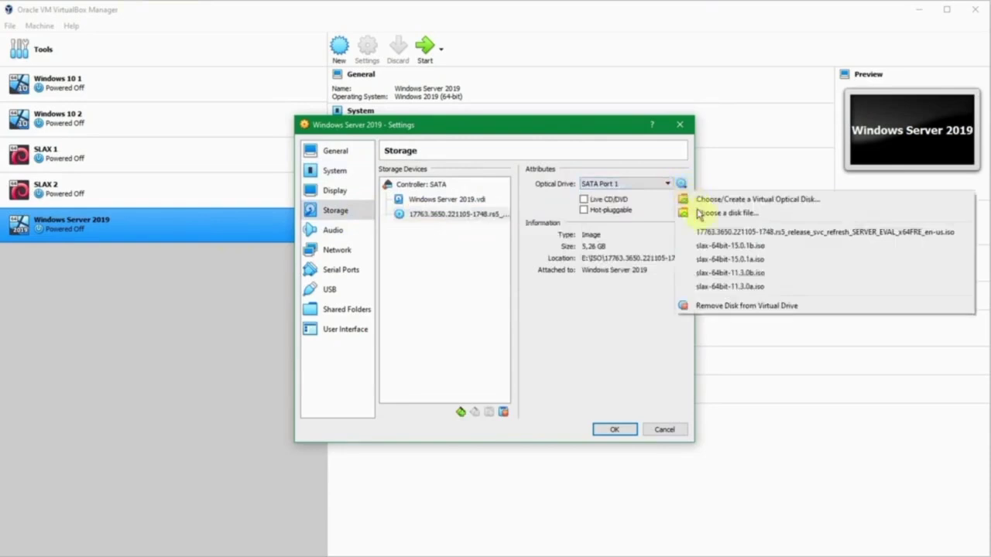
click(715, 306)
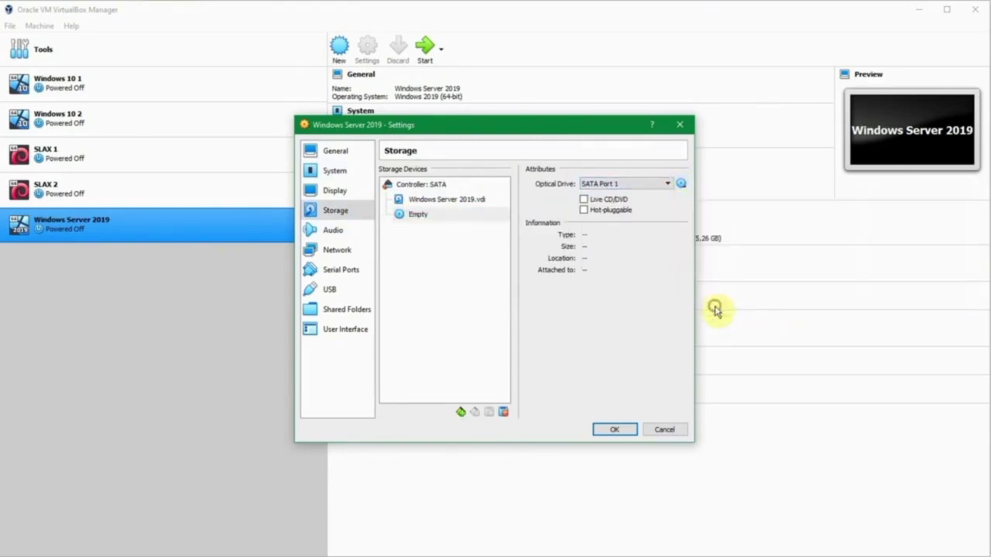
click(616, 431)
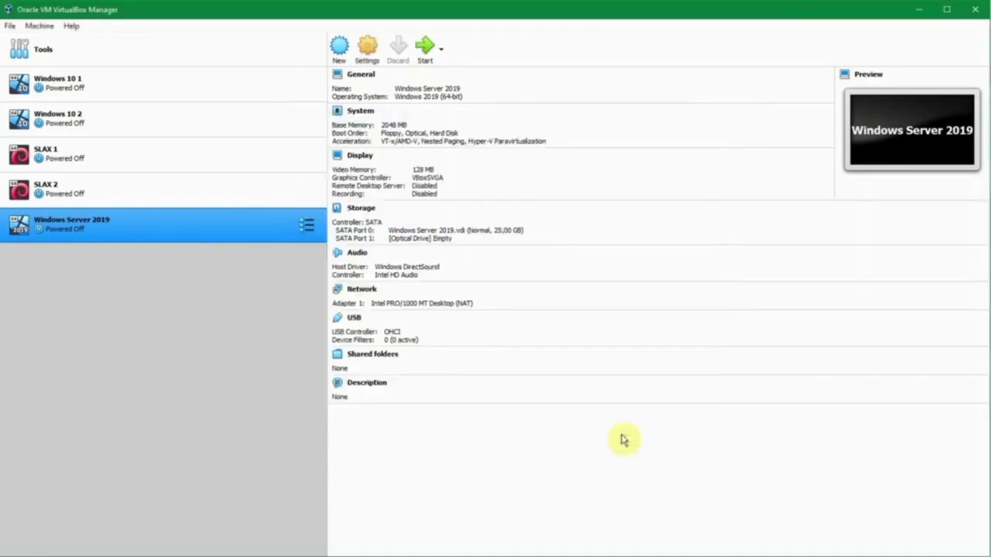
Start the Windows Server 2019 virtual machine and sign in with the Administrator account password.
click(425, 48)
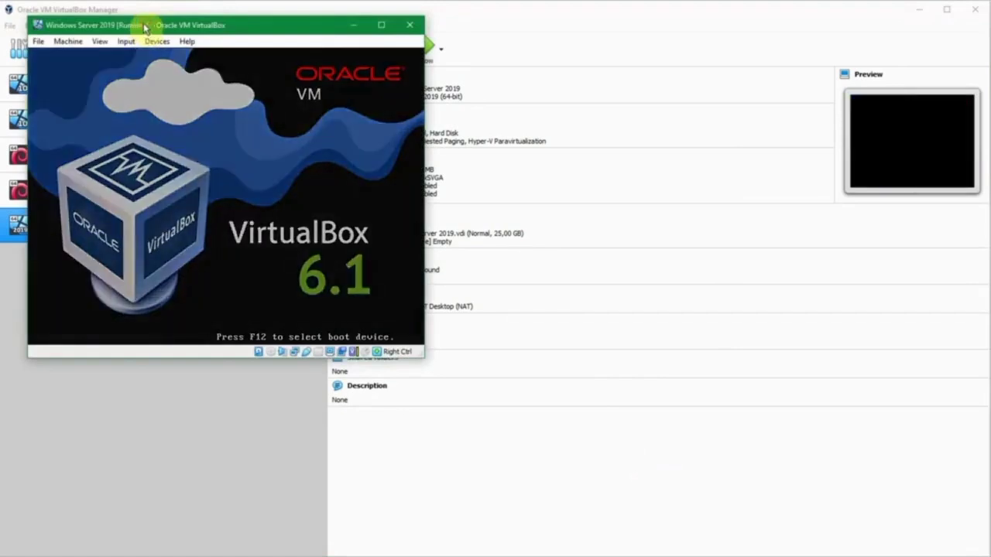
drag(147, 28, 123, 16)
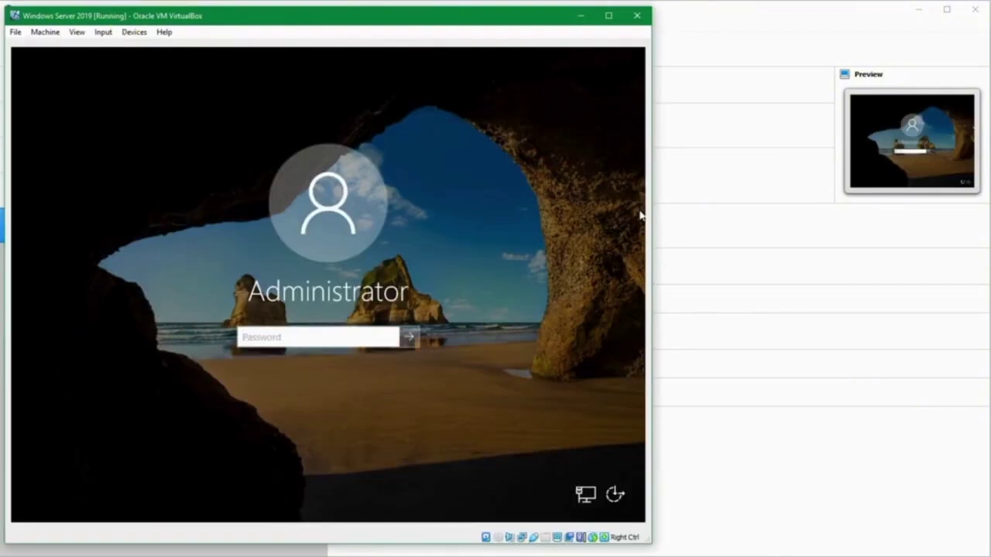
text(************)
key(Return)
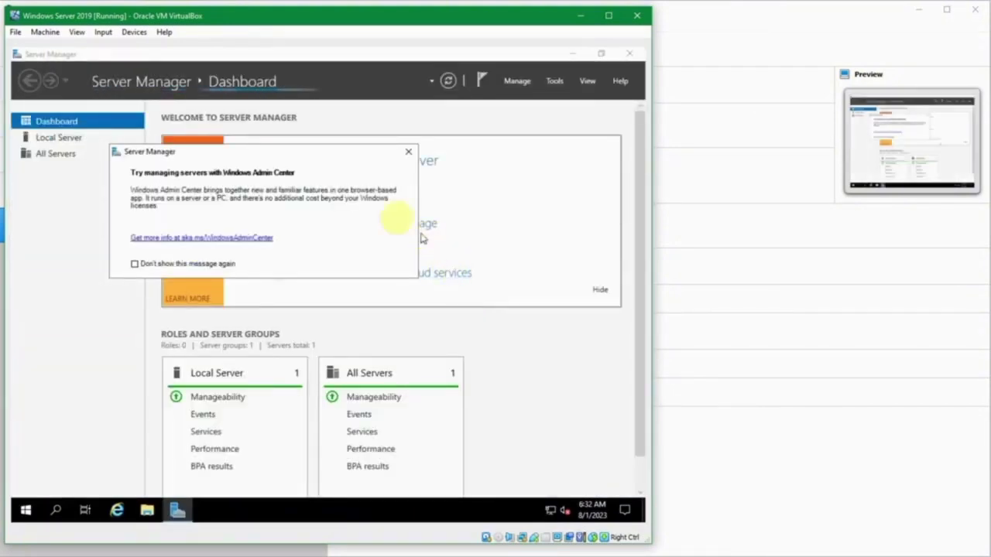
Dismiss the message about managing servers with Windows Admin Center.
drag(283, 155, 291, 153)
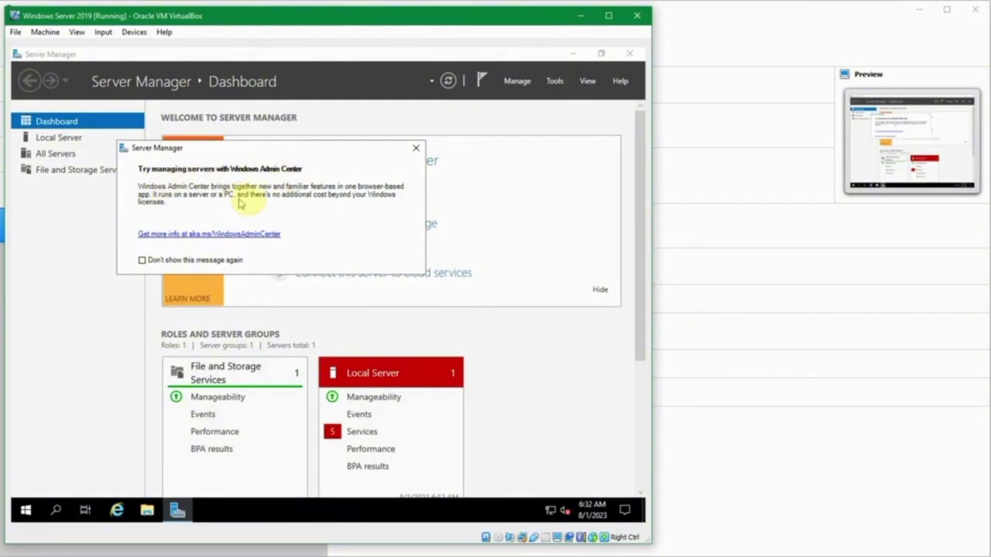
click(415, 147)
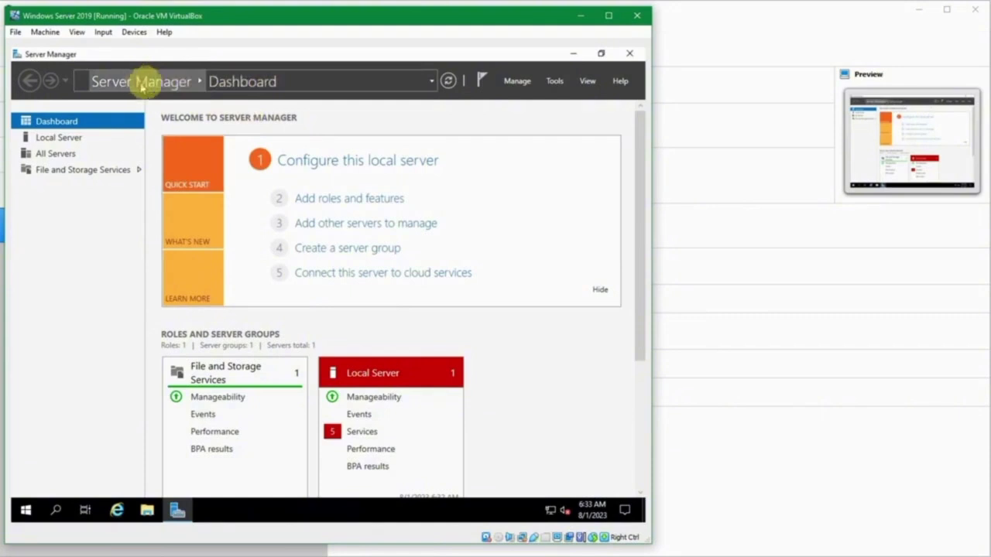
View the list of pages reachable from the Server Manager breadcrumb and close it again.
click(199, 81)
click(218, 80)
click(199, 81)
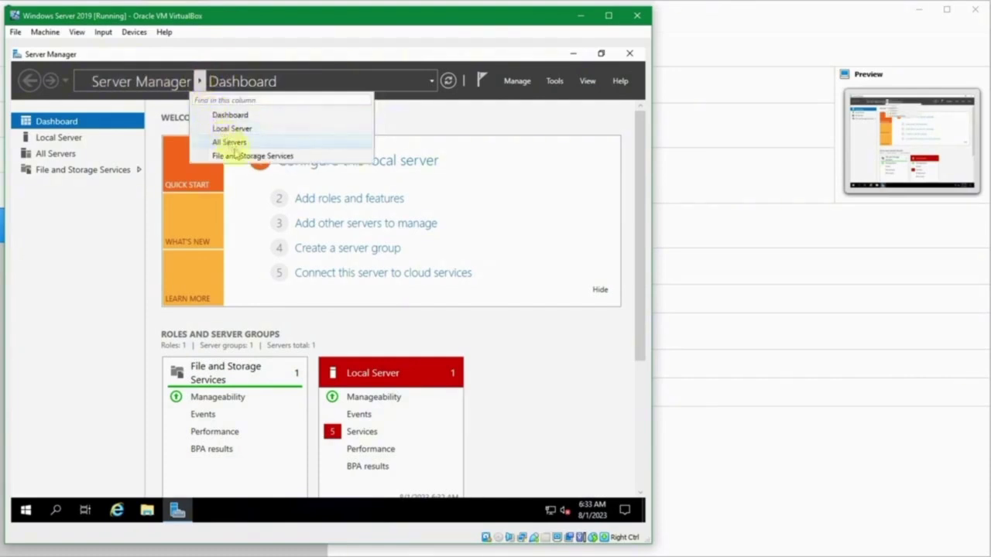
click(296, 87)
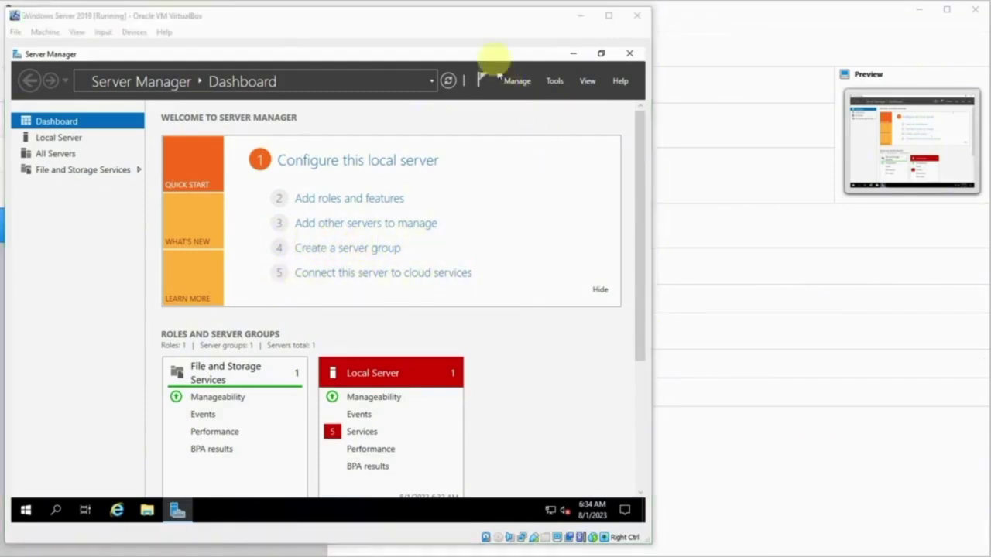
click(488, 30)
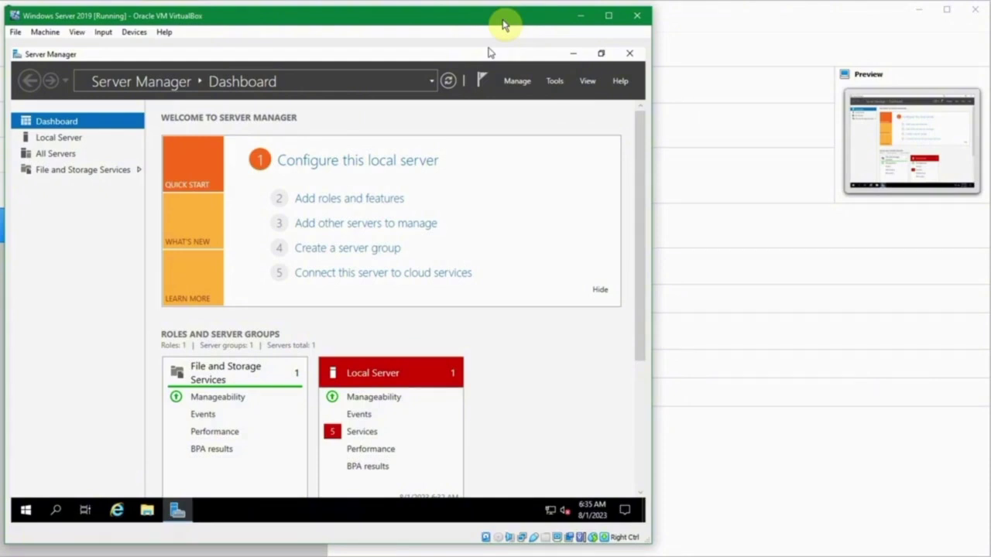
key(ctrl)
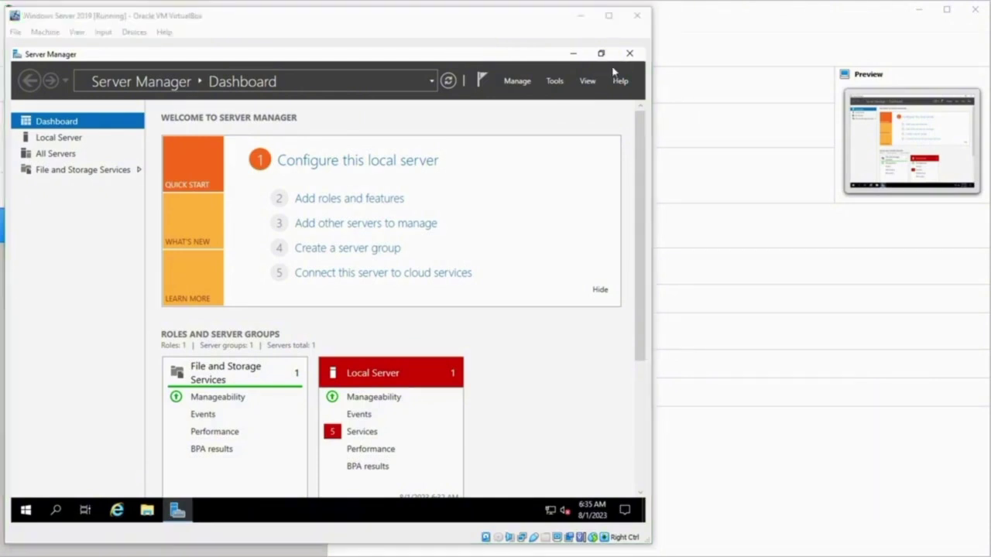
click(463, 47)
Open the Add Roles and Features Wizard and advance to the installation type choice.
click(519, 82)
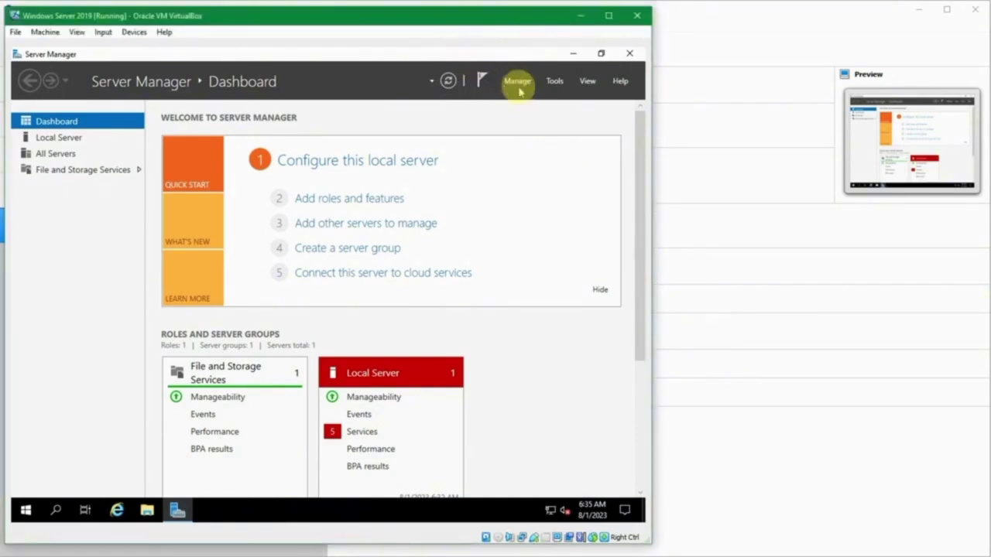
click(519, 82)
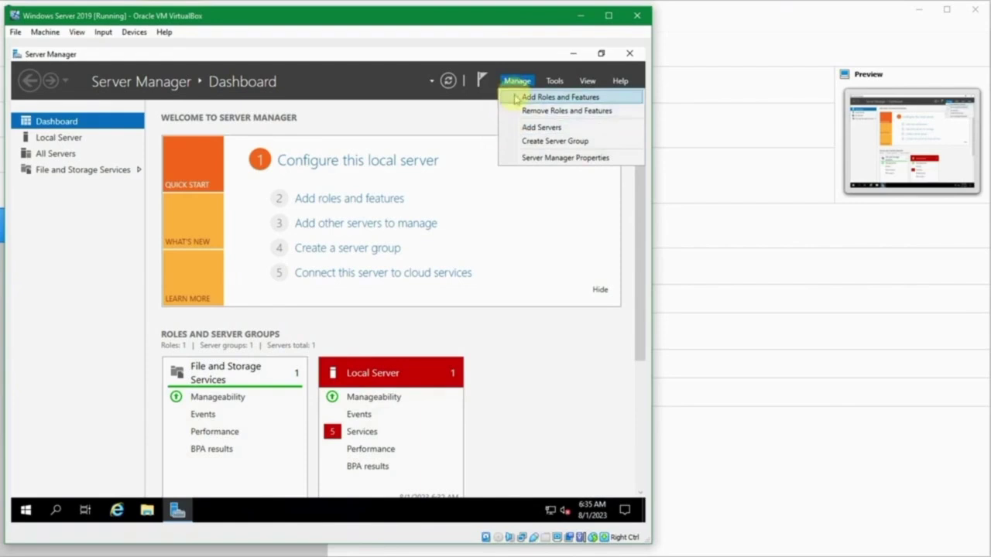
click(516, 98)
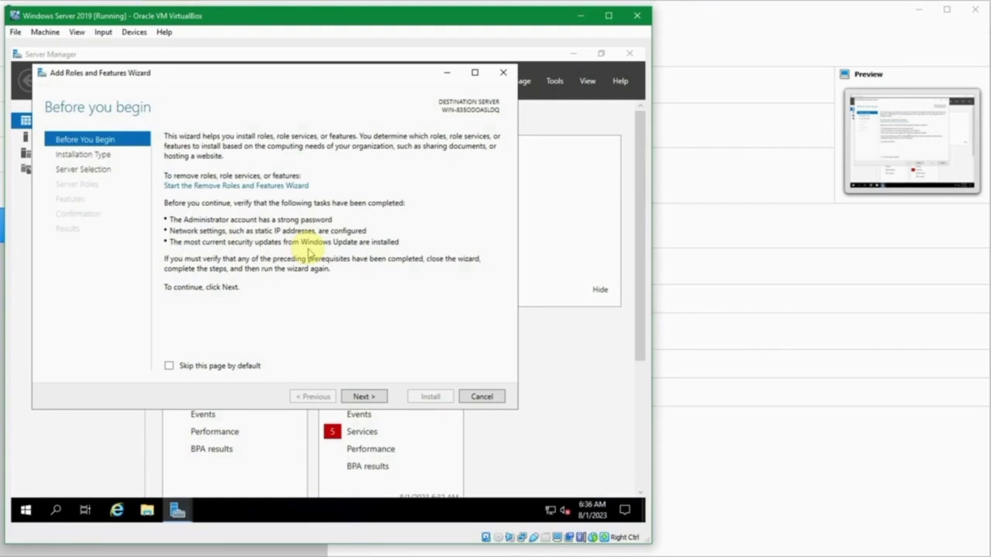
click(377, 395)
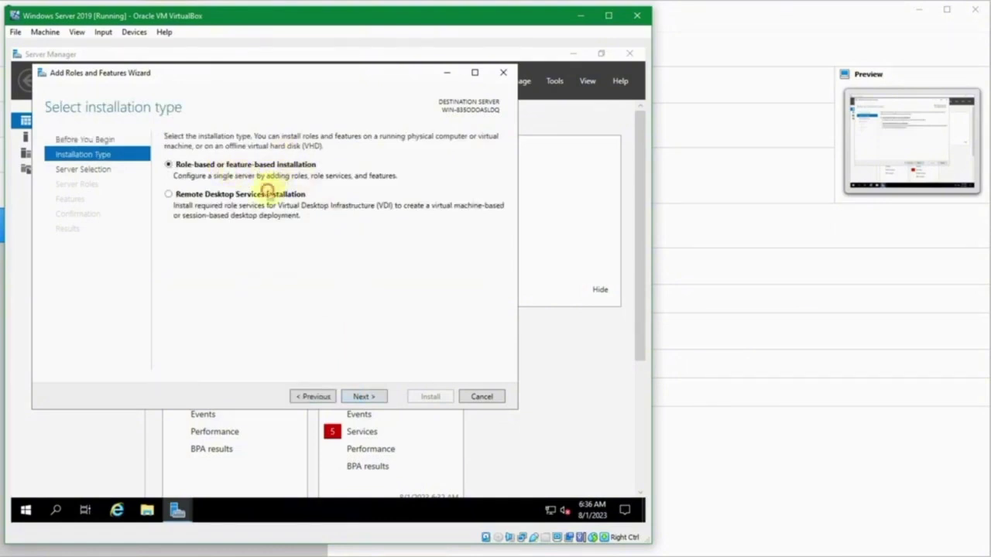
Compare the two installation types, view the deployment types for a Remote Desktop Services installation, and cancel the wizard.
click(267, 194)
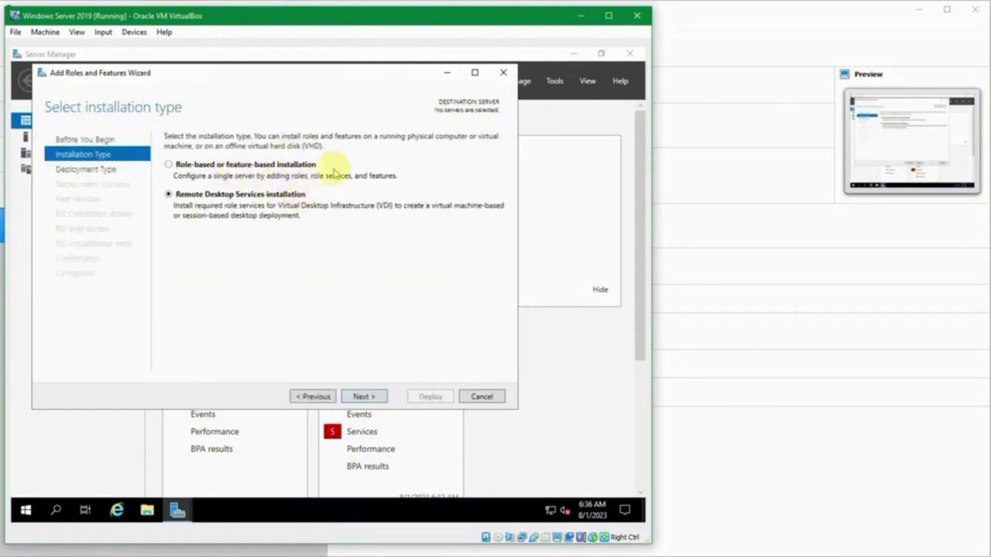
click(294, 165)
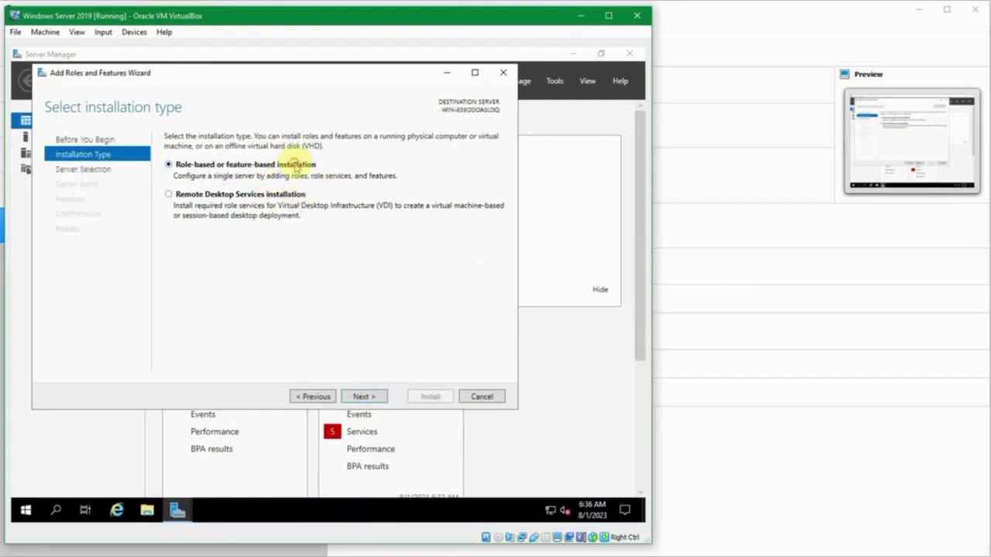
click(277, 194)
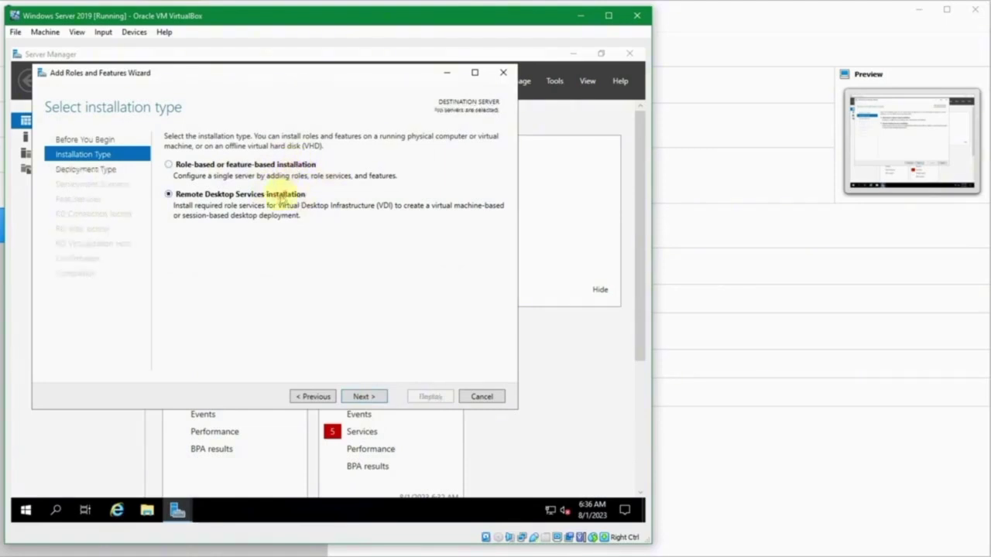
click(356, 397)
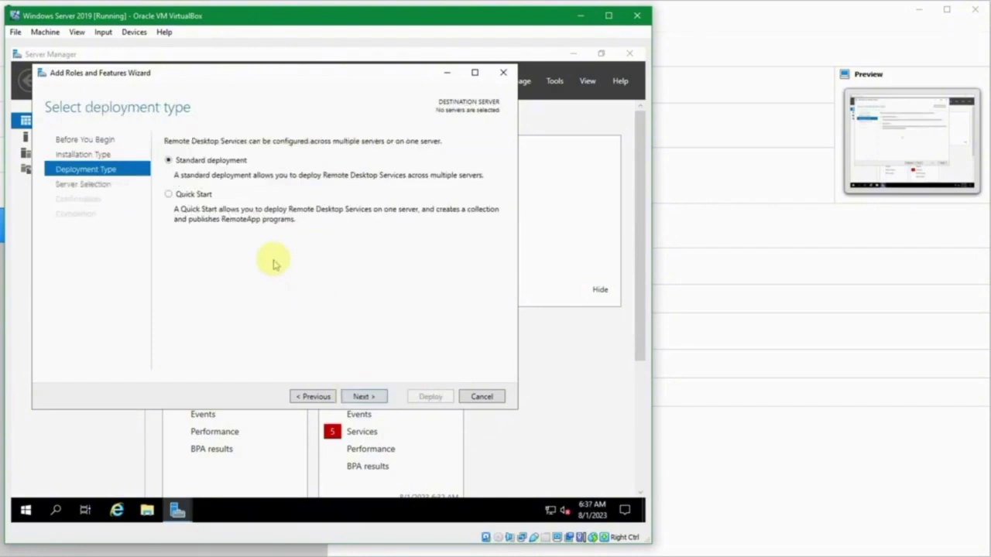
click(210, 194)
click(415, 321)
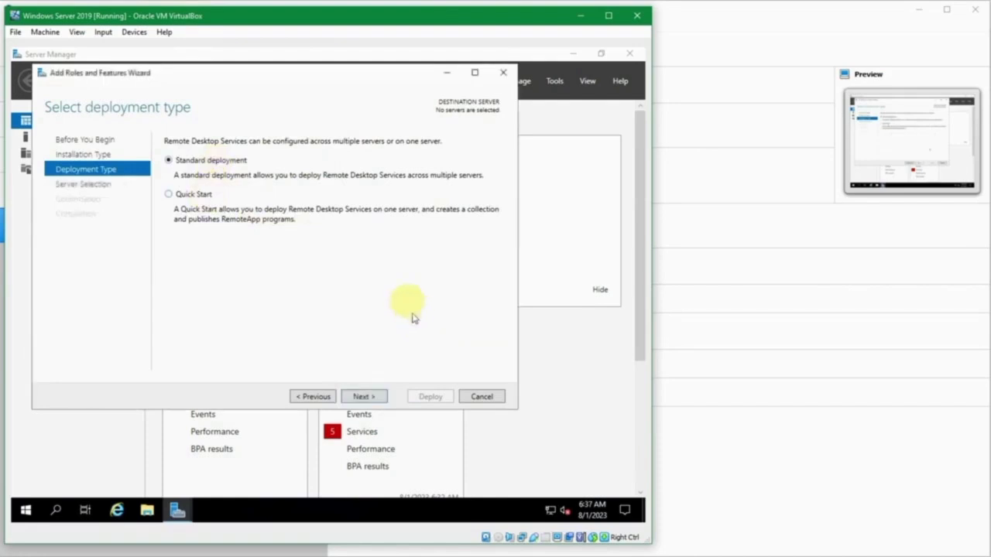
click(482, 397)
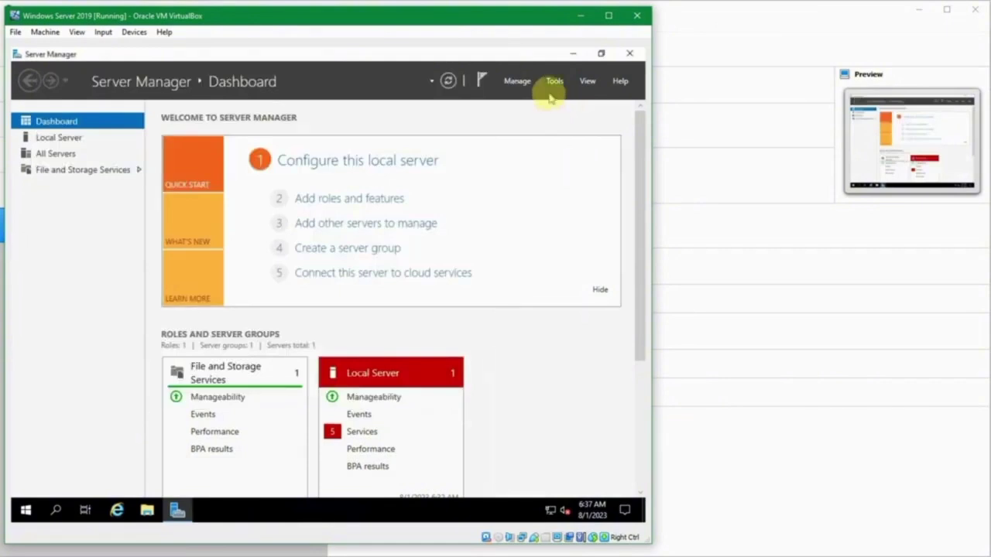
Open the Remove Roles and Features Wizard, view its destination server selection, and cancel it.
click(519, 82)
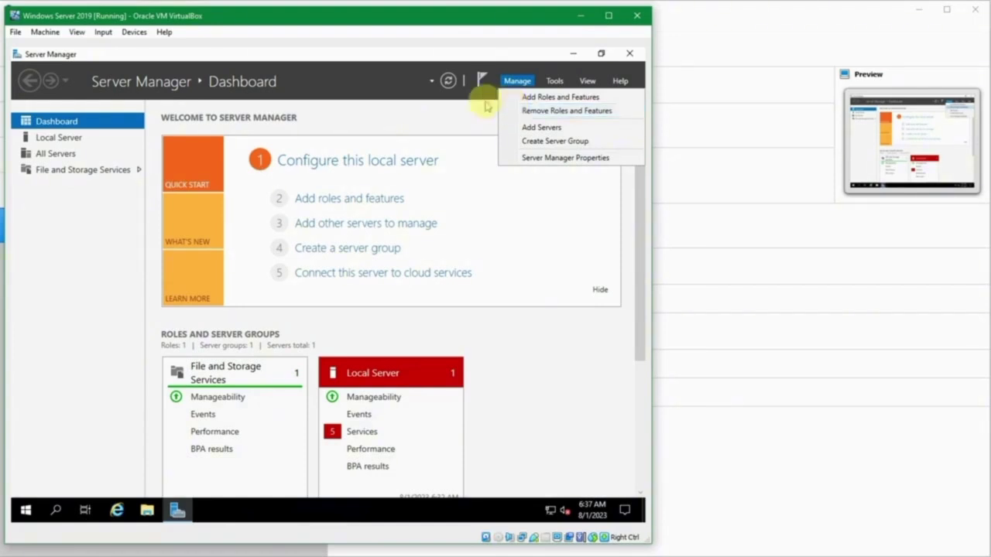
click(516, 110)
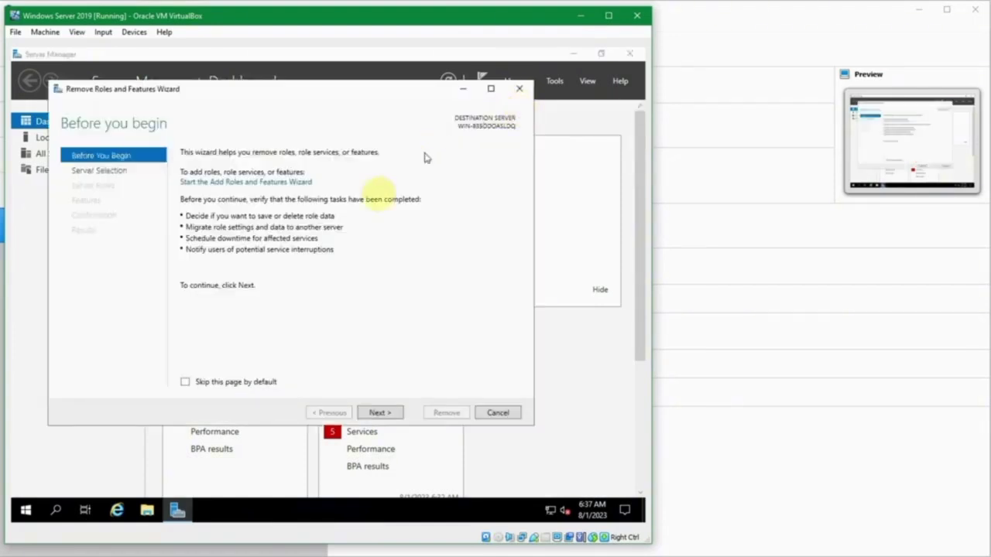
click(395, 411)
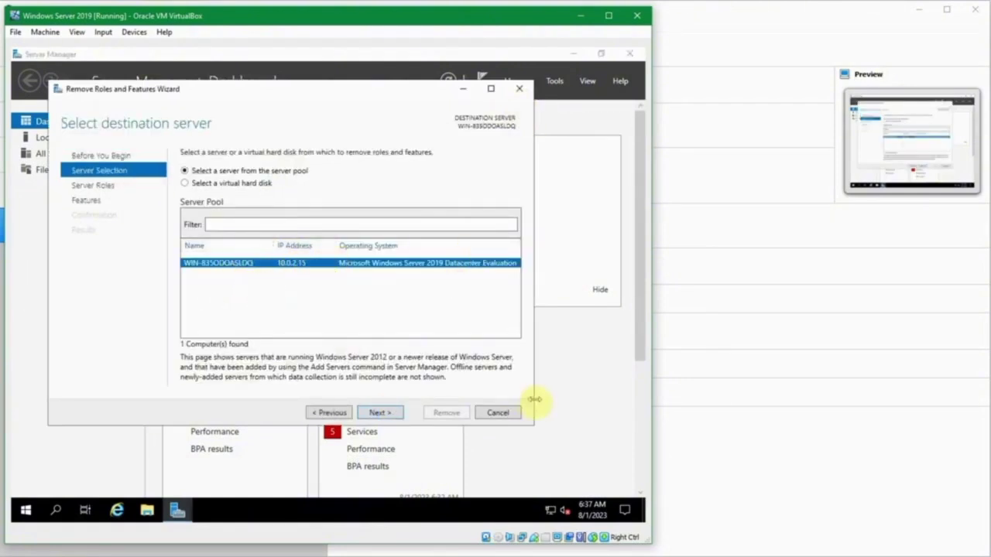
click(499, 413)
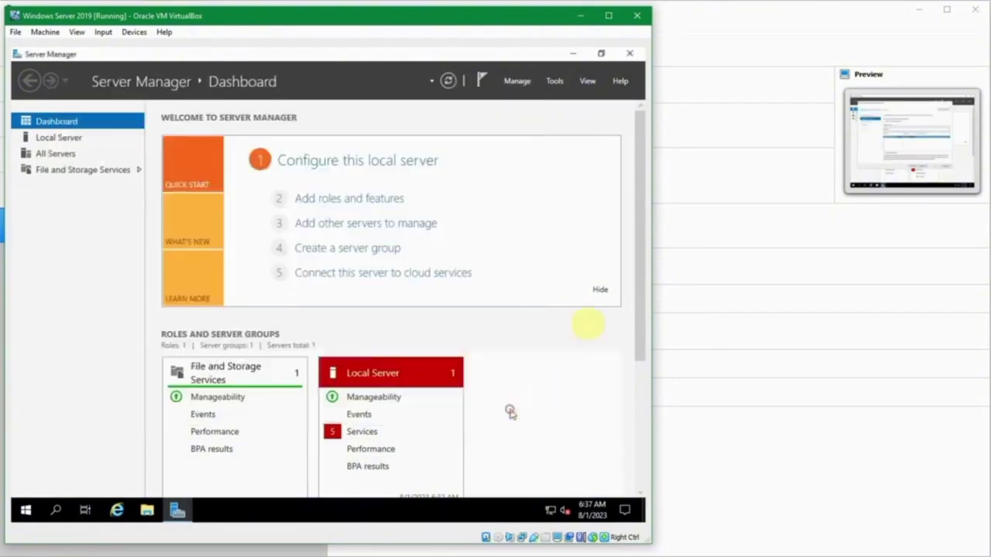
Open the Add Servers dialog, view its Active Directory search page, and cancel it.
click(517, 82)
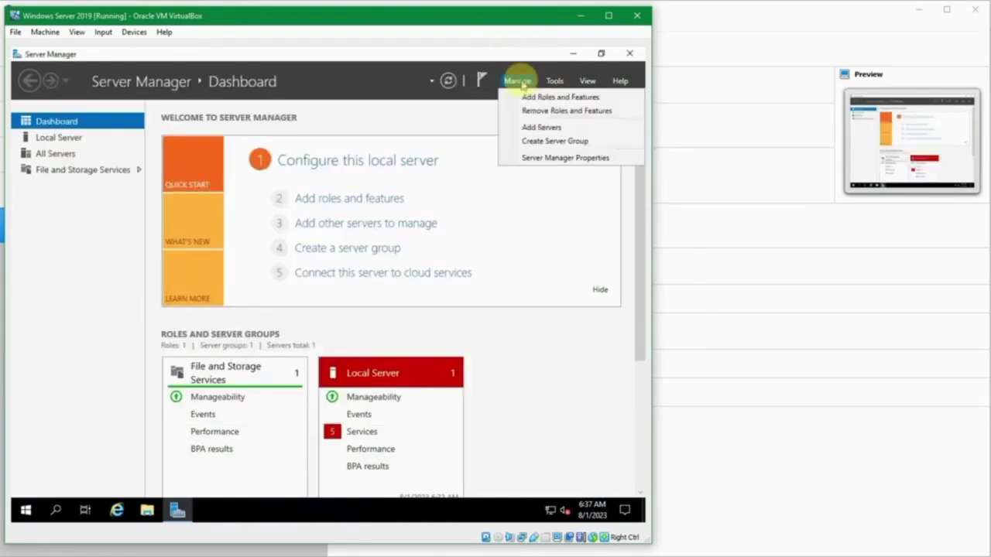
click(527, 127)
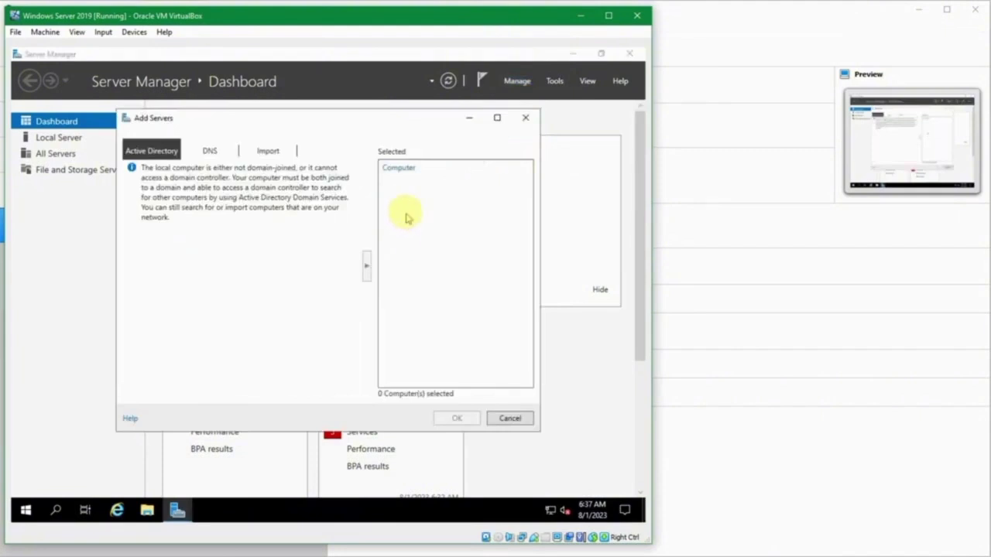
click(512, 416)
Open the Create Server Group dialog, view the server pool, and cancel without creating a group.
click(527, 81)
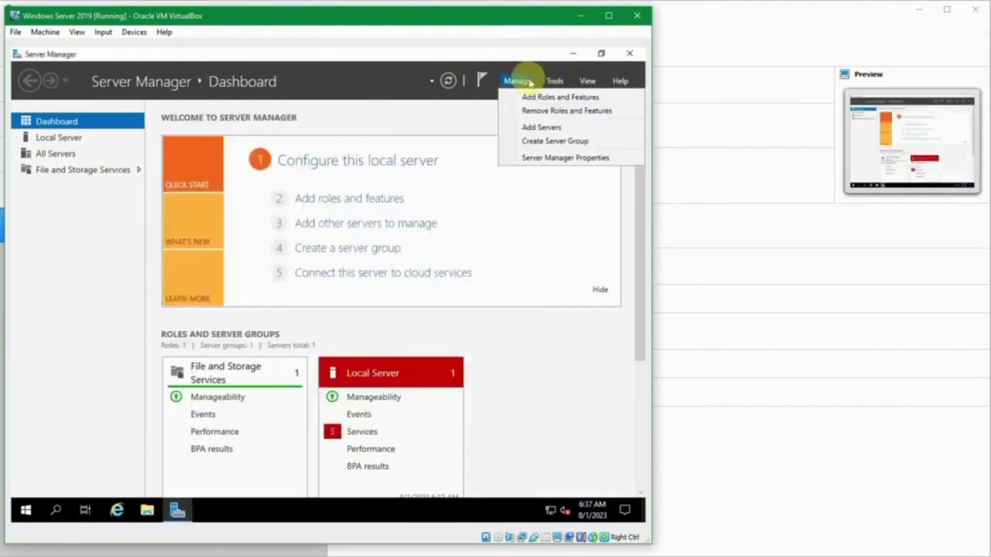
click(526, 139)
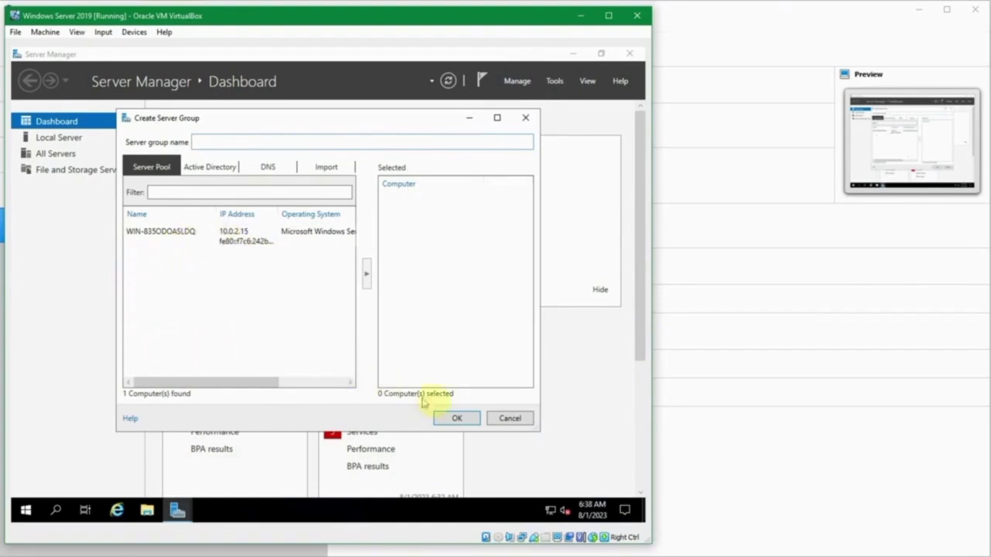
click(508, 419)
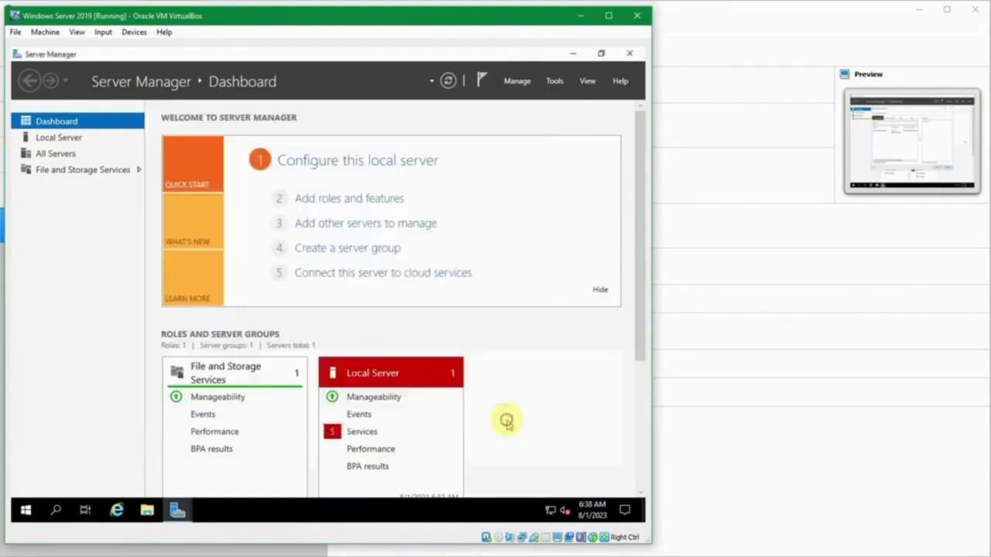
View the data refresh period and automatic start options in Server Manager Properties, and cancel without changing them.
click(519, 81)
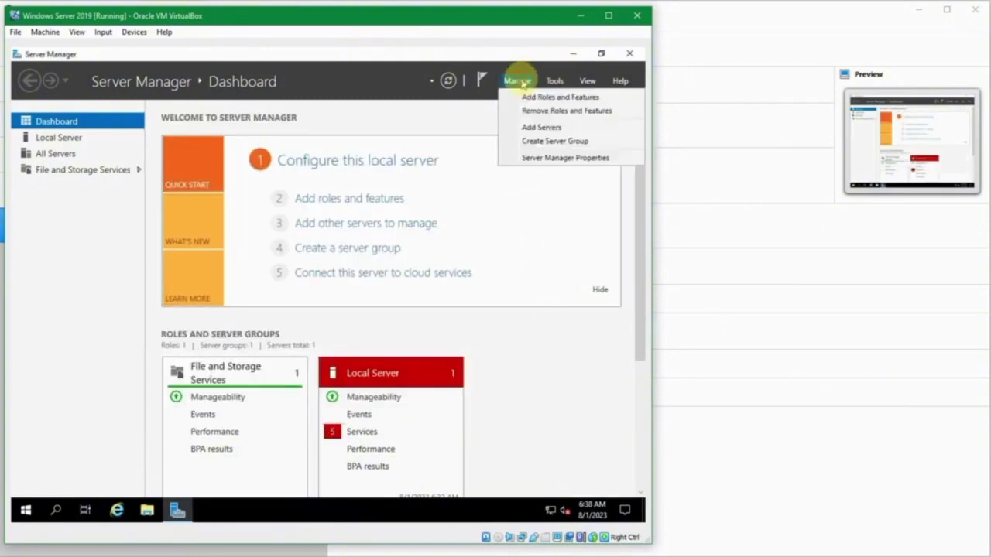
click(533, 159)
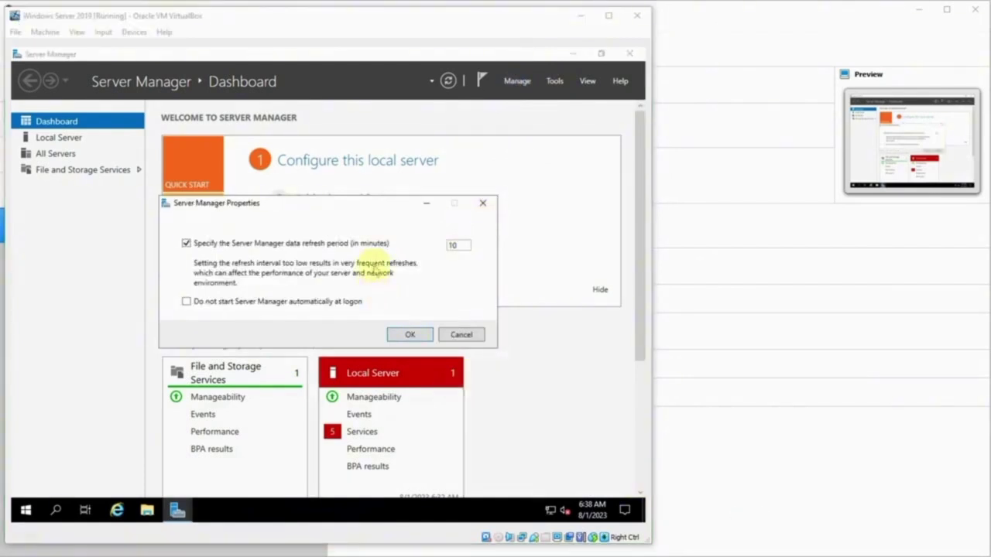
click(373, 264)
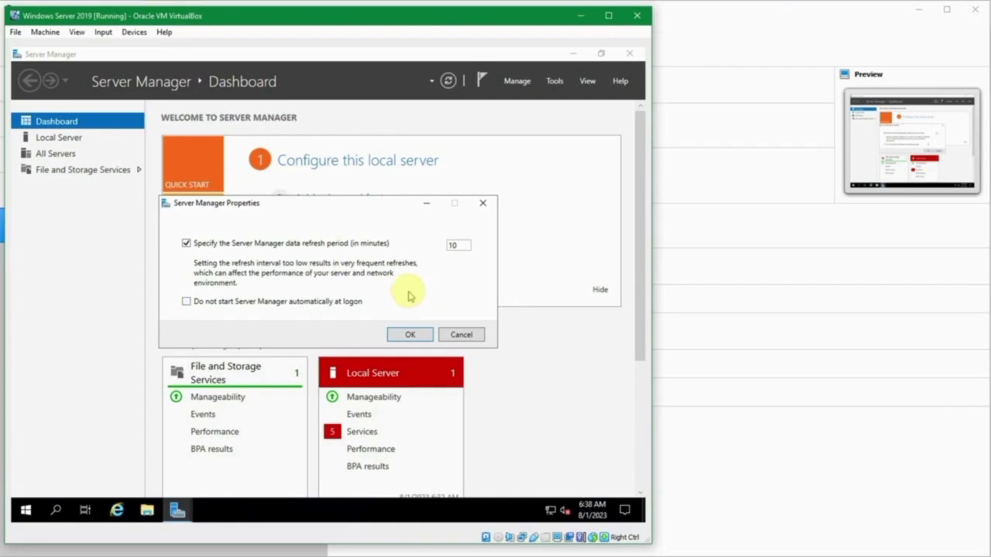
click(465, 336)
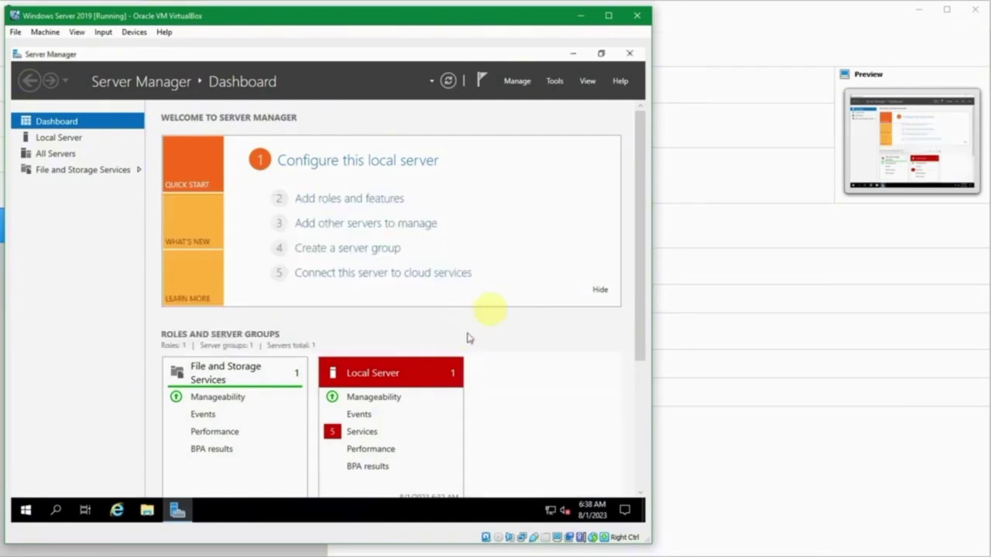
Look through the administrative tools that Server Manager can launch, and view its zoom and welcome tile display options.
click(555, 81)
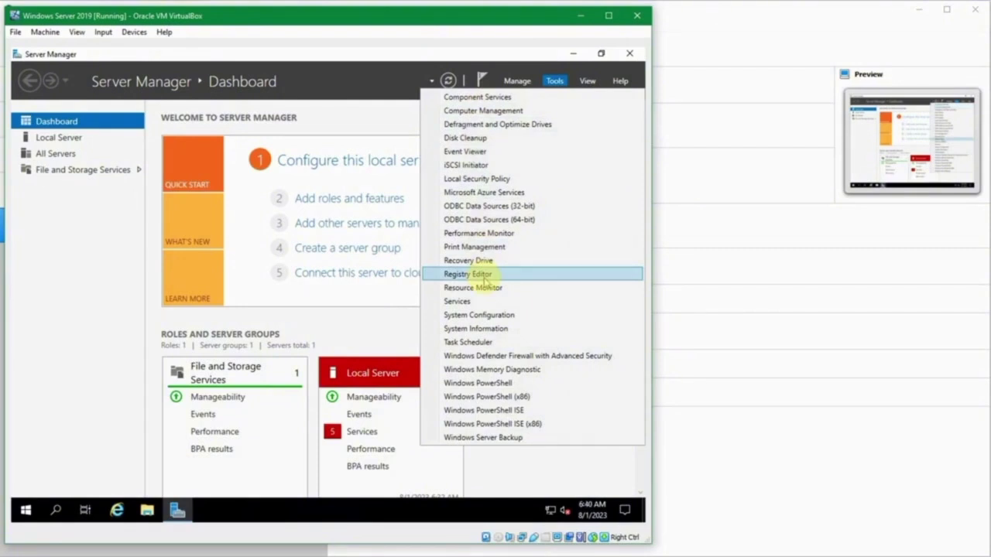
click(585, 84)
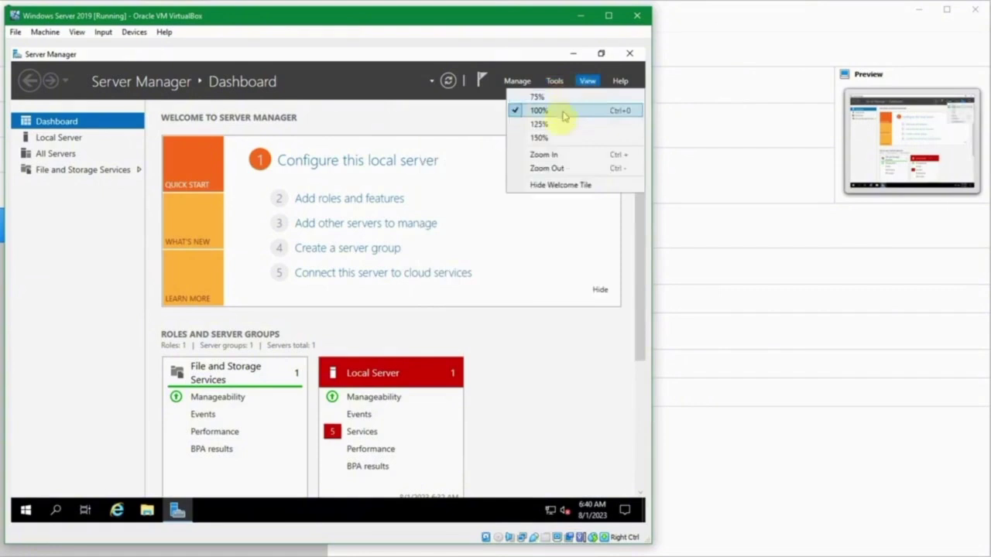
Open Server Manager Help in Internet Explorer and set up the browser with the recommended security, privacy, and compatibility settings.
click(620, 81)
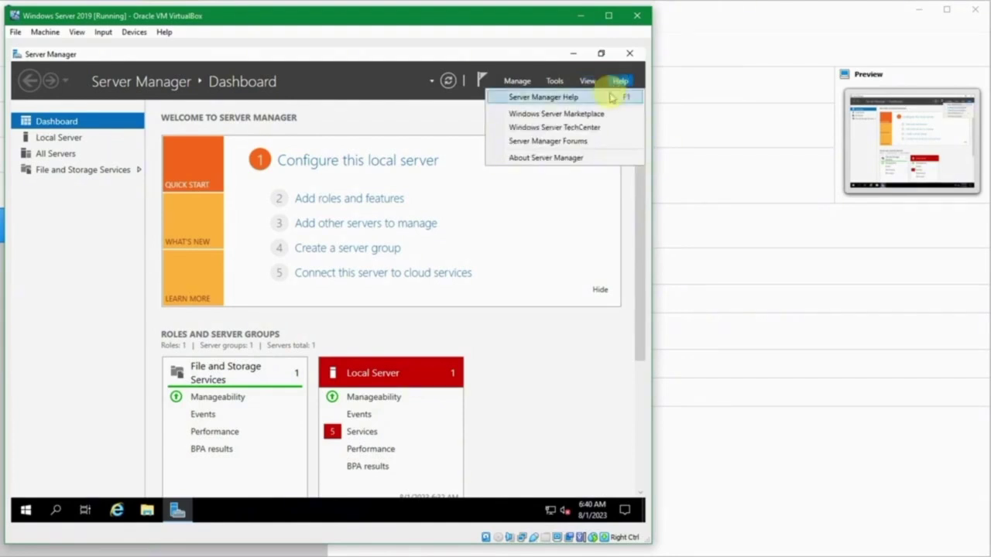
click(600, 99)
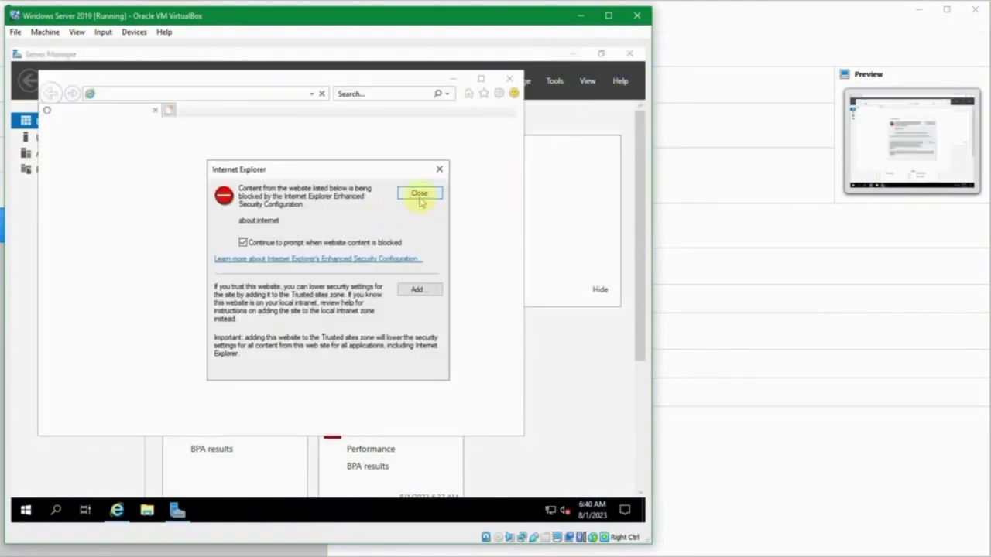
click(419, 196)
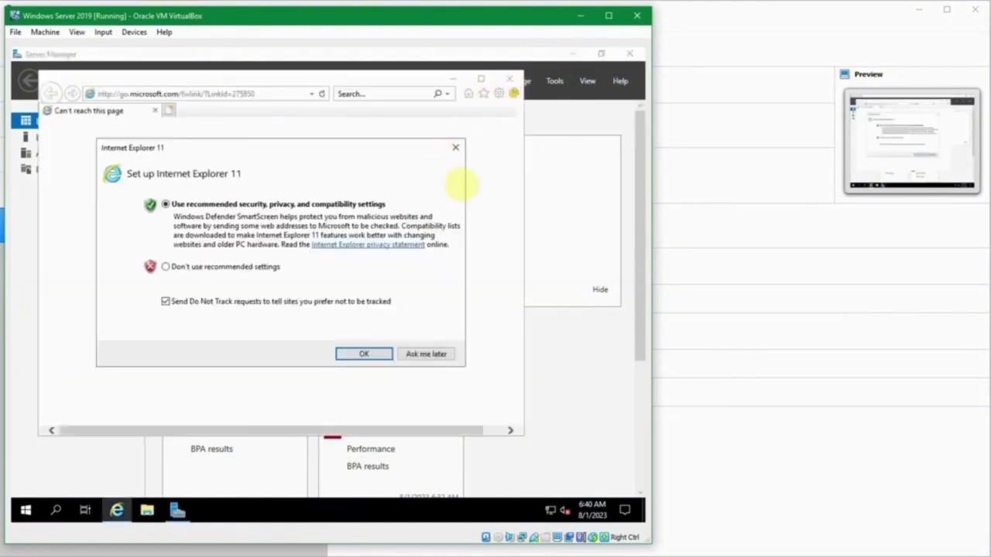
click(370, 353)
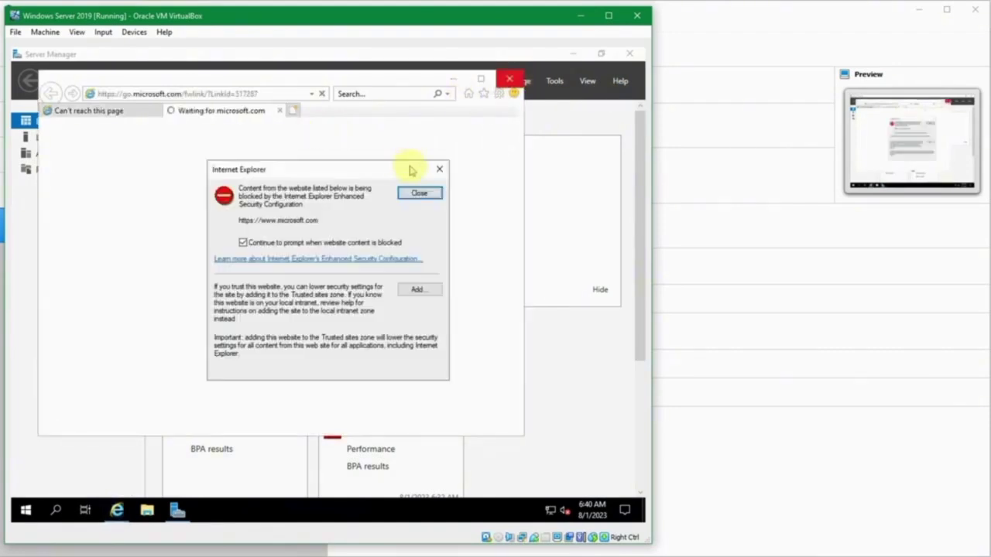
Dismiss the blocked-content notice for microsoft.com and close Internet Explorer with all its tabs.
click(439, 169)
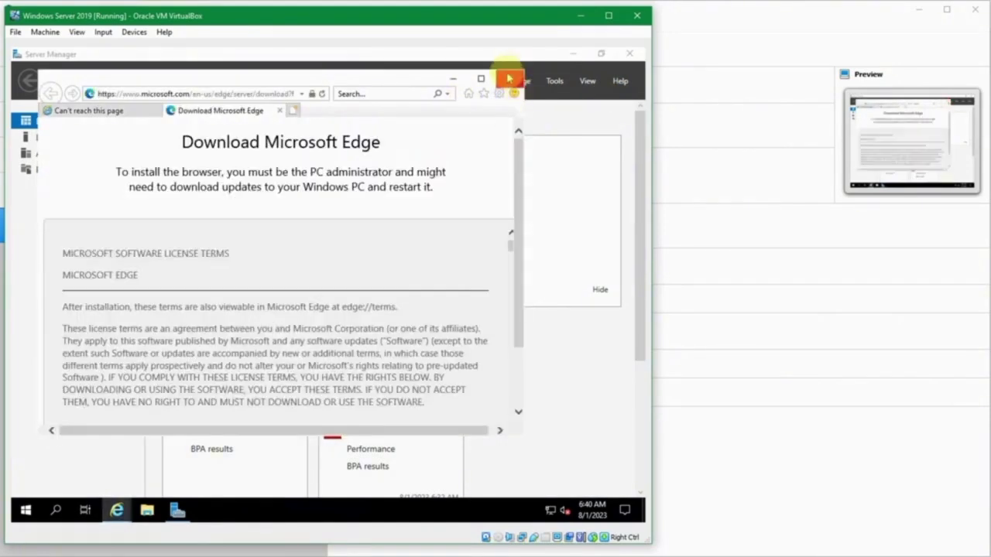
click(509, 78)
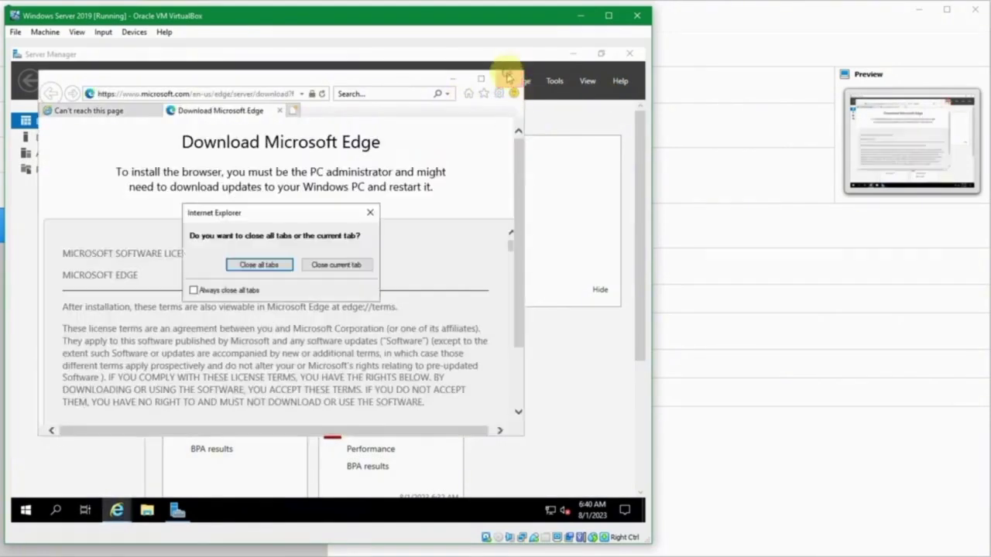
click(283, 264)
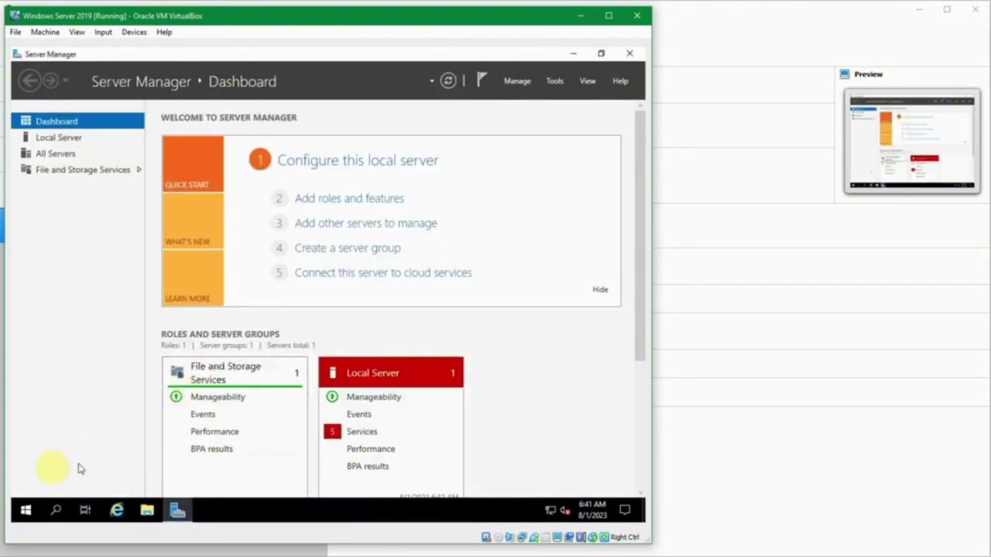
Expand Windows Accessories among the server's installed programs and look through the applications it contains.
click(25, 510)
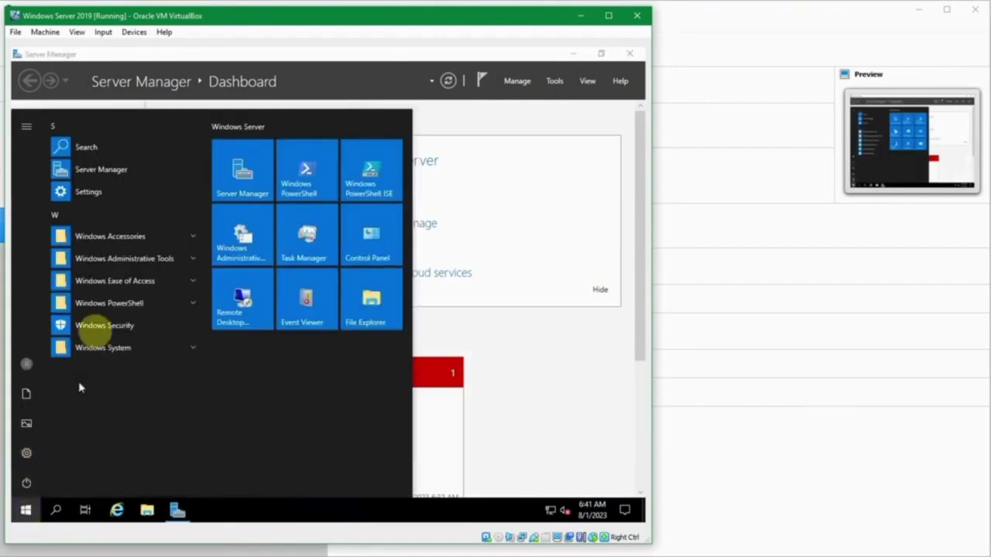
click(124, 236)
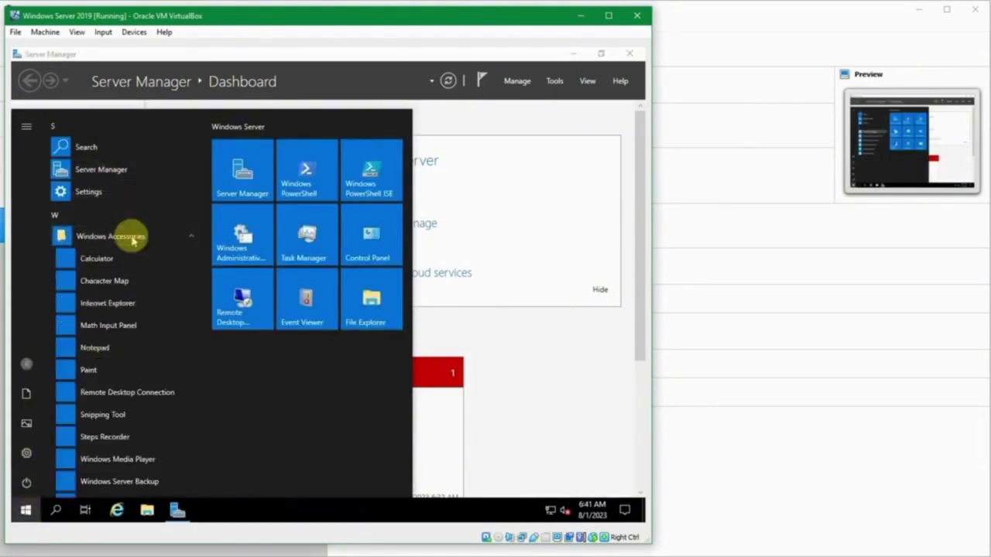
scroll(133, 261, down, 2)
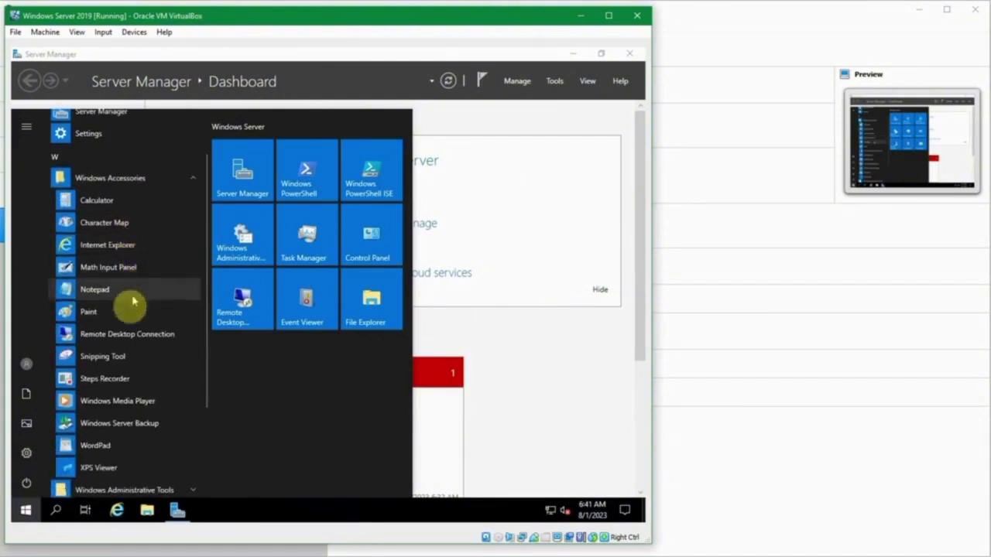
scroll(130, 311, down, 2)
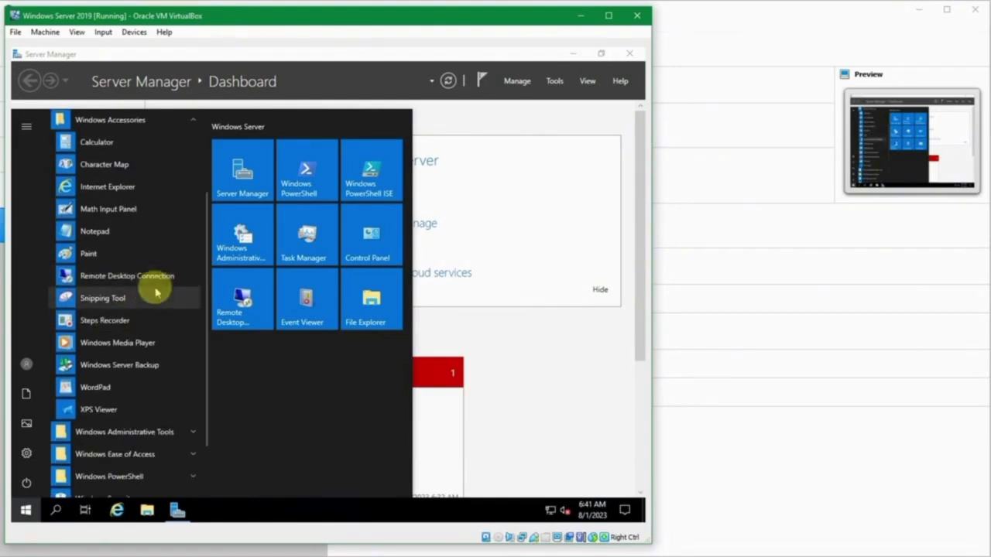
scroll(154, 298, down, 2)
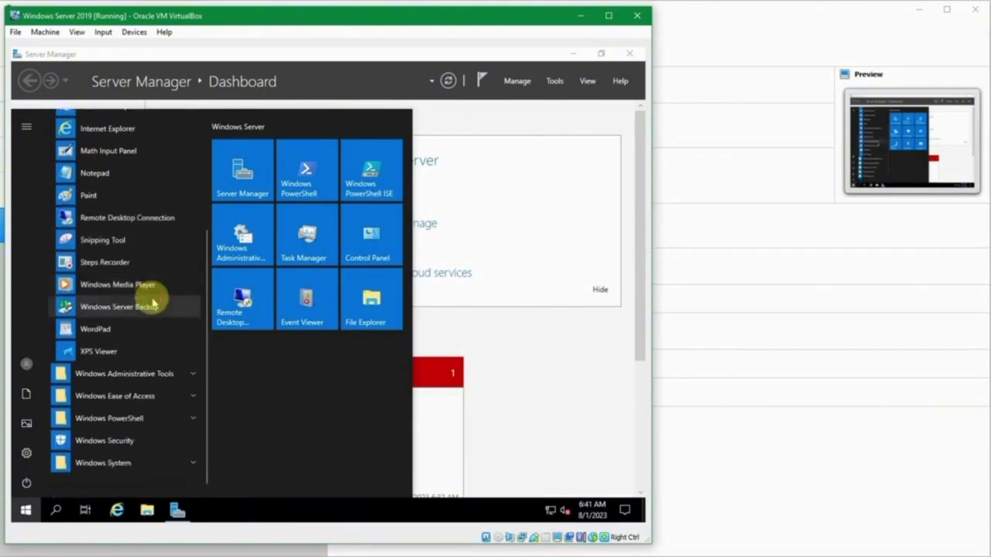
Open Computer Management from the Windows Administrative Tools and view the hardware categories in Device Manager.
click(140, 364)
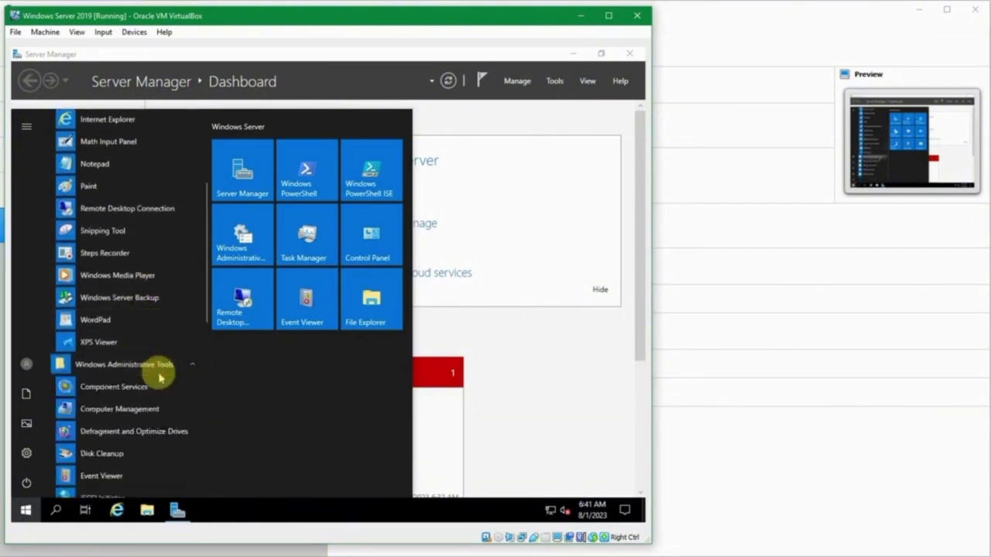
scroll(160, 377, down, 7)
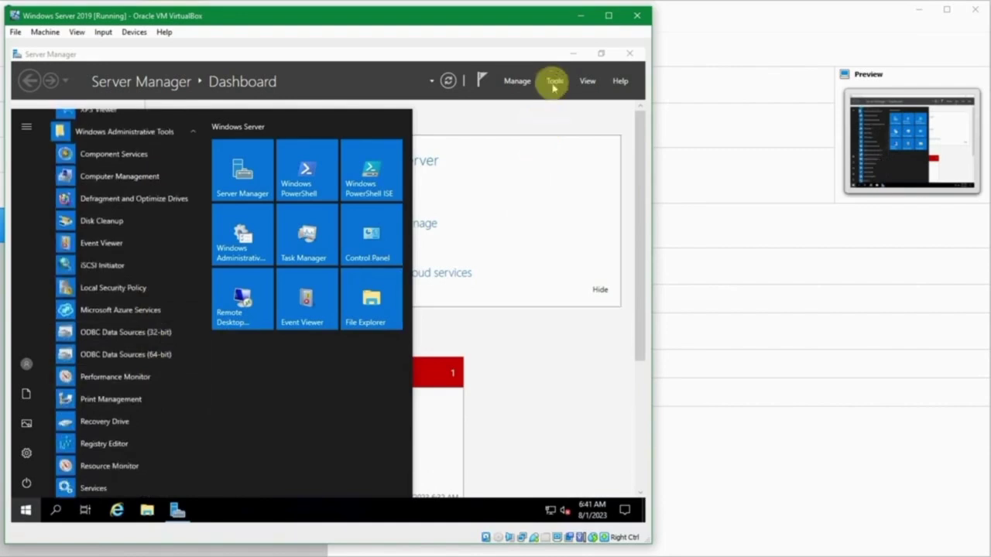
click(160, 173)
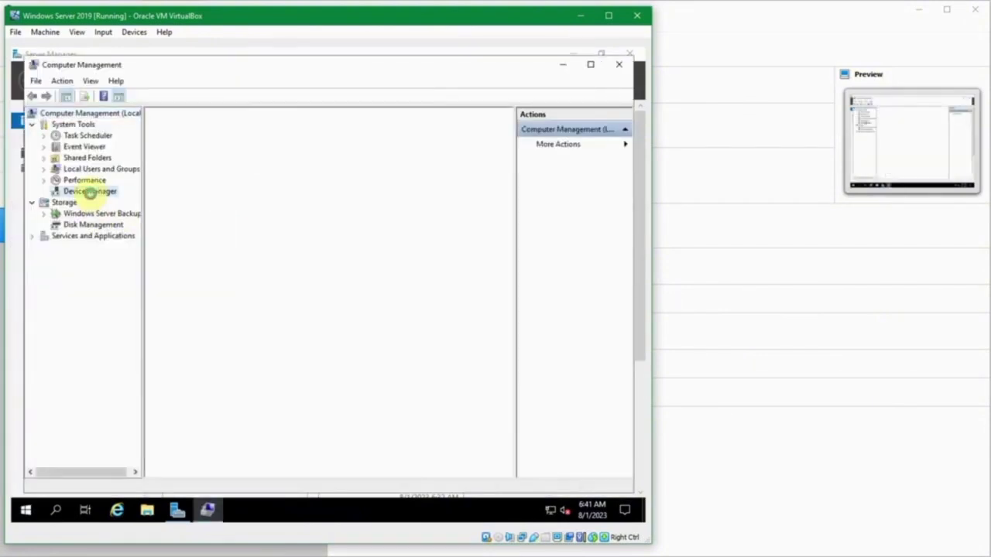
click(90, 192)
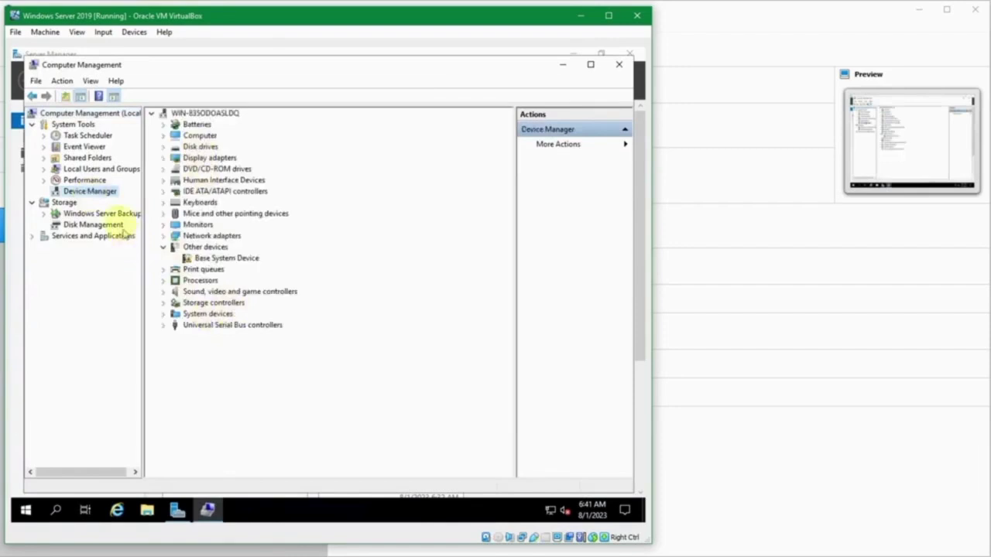
Examine Disk 0, its System Reserved and C: partitions, and the CD-ROM drive in Disk Management, and close Computer Management.
click(99, 225)
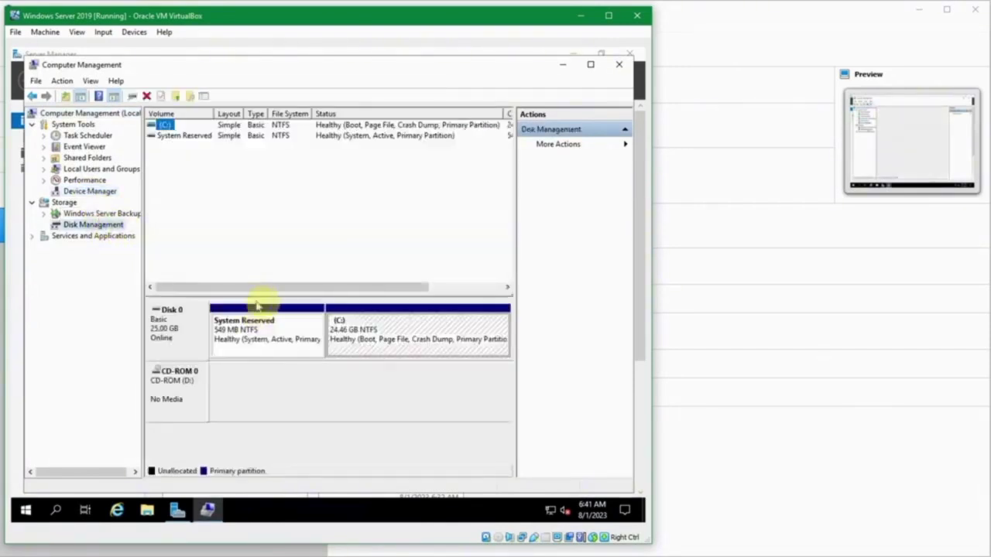
click(271, 343)
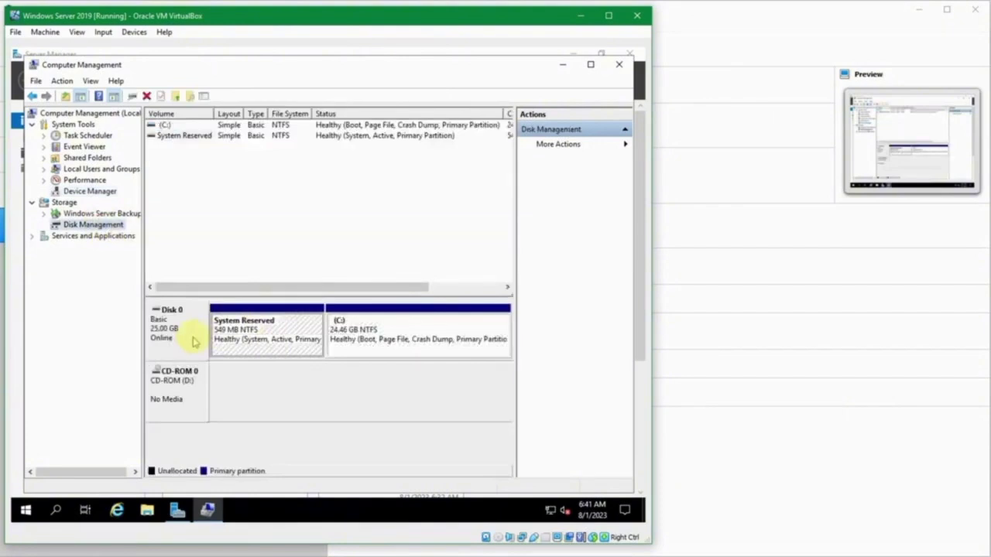
click(193, 341)
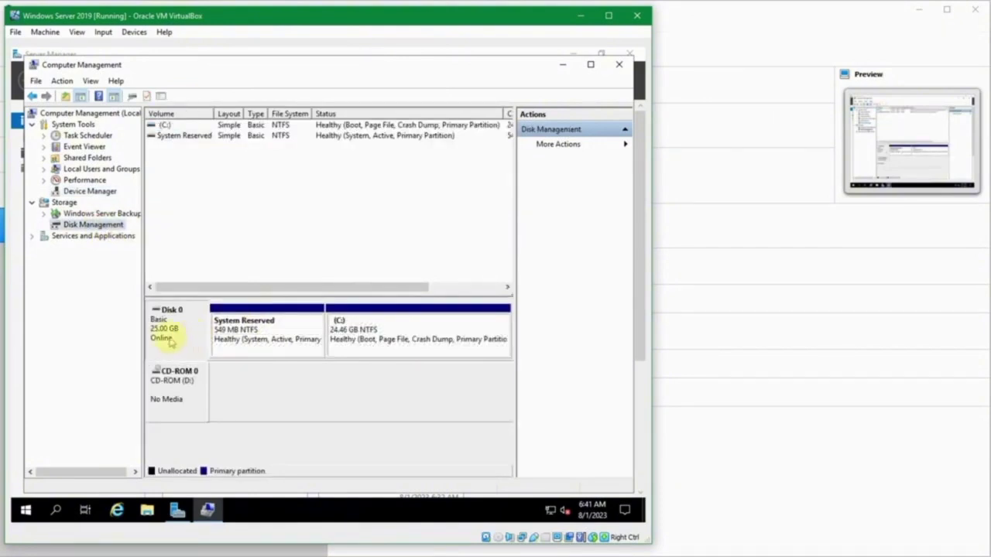
click(249, 331)
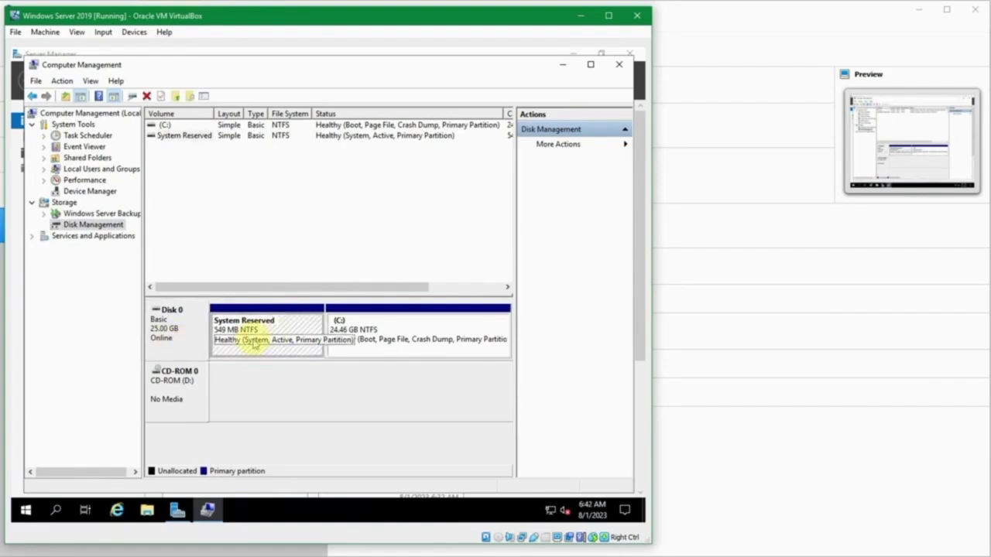
click(360, 334)
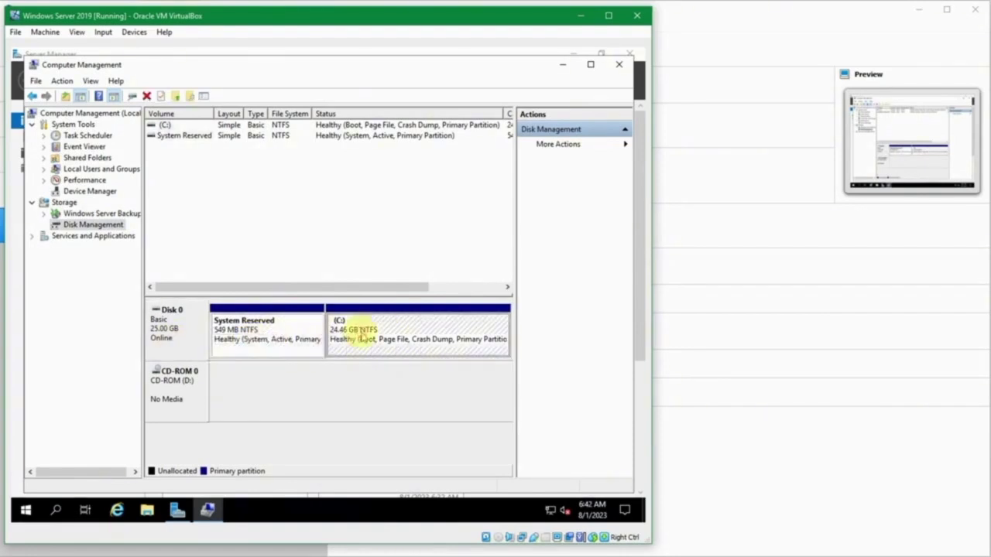
click(339, 383)
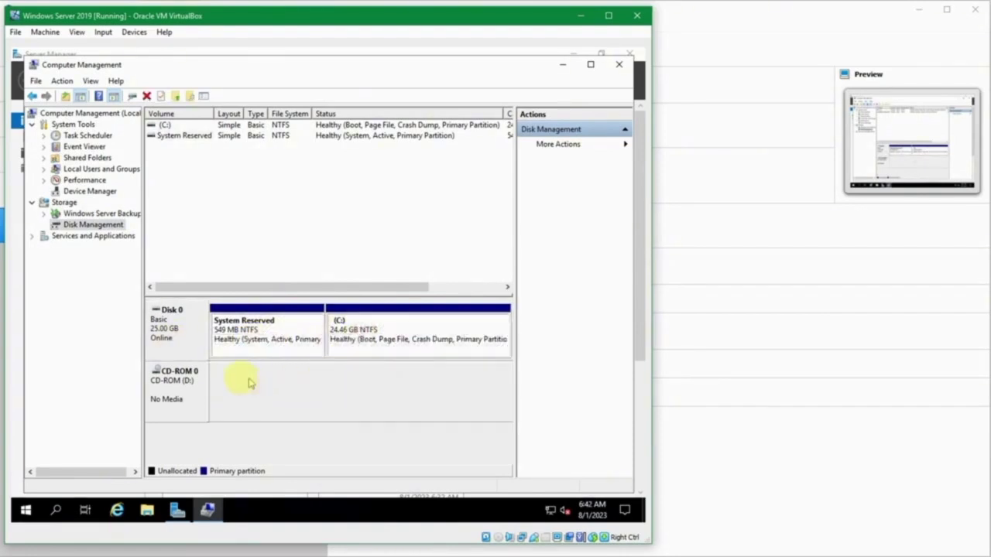
click(184, 387)
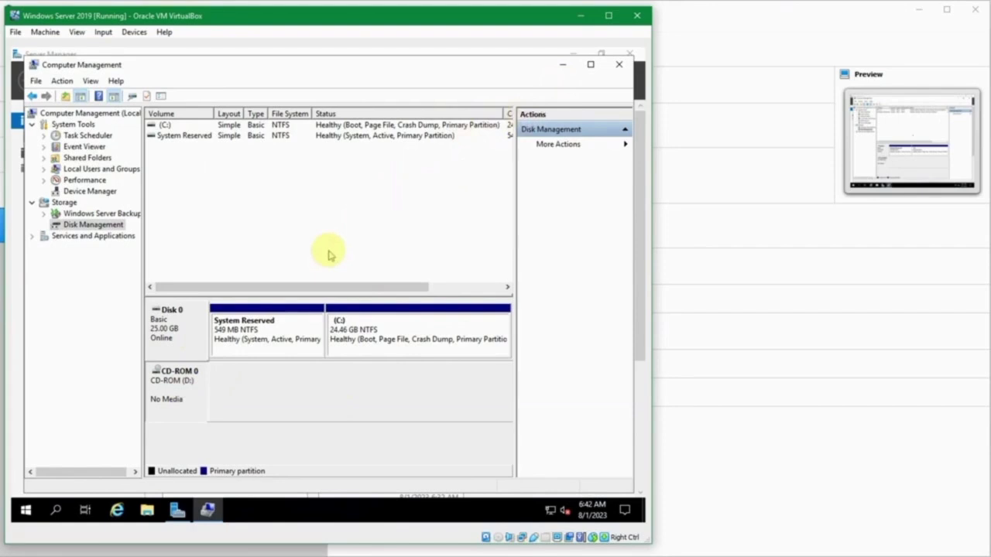
click(617, 65)
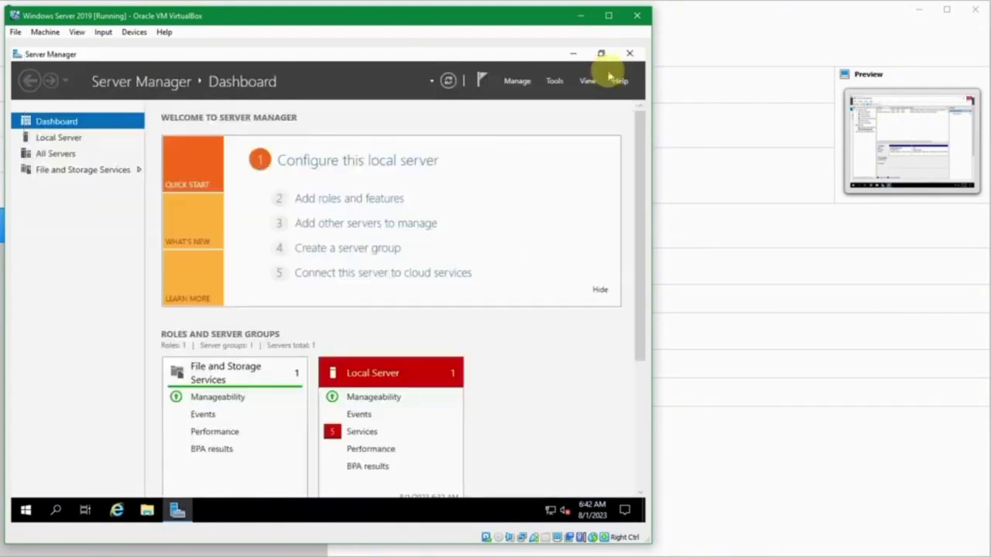
View the Windows Ease of Access programs and the list of administrative tools offered in Server Manager.
click(30, 511)
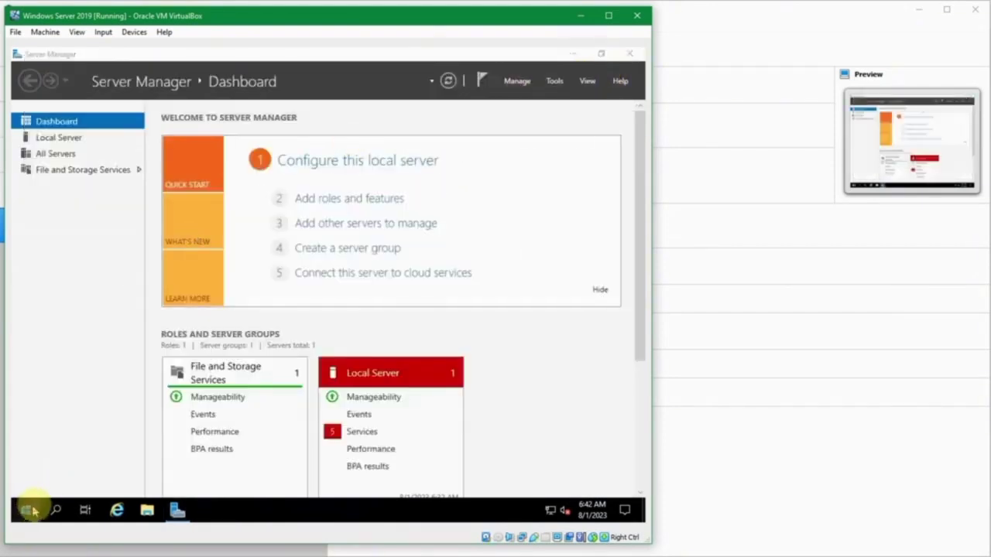
click(172, 282)
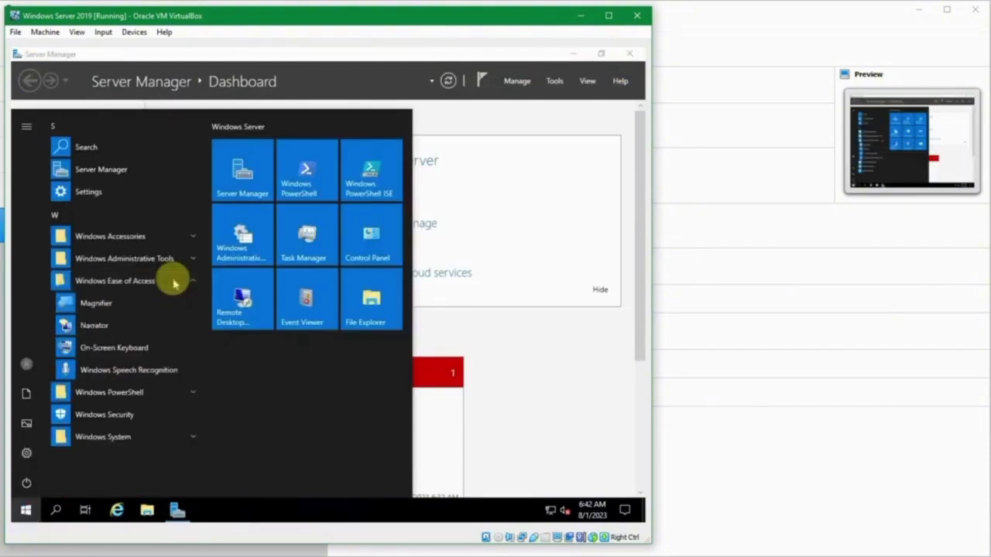
click(553, 84)
click(554, 86)
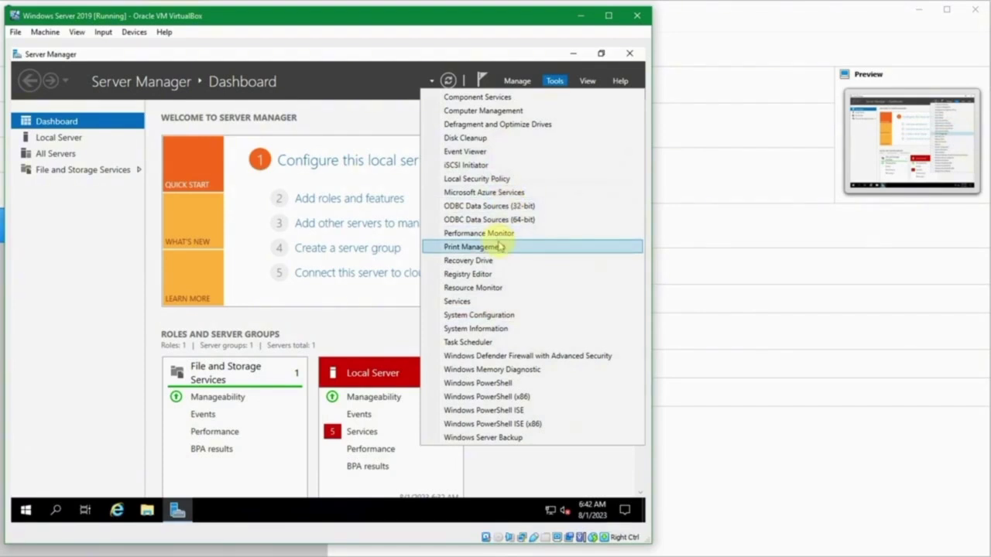
Open System Configuration from Server Manager, view its boot options and services list, and close it.
click(503, 315)
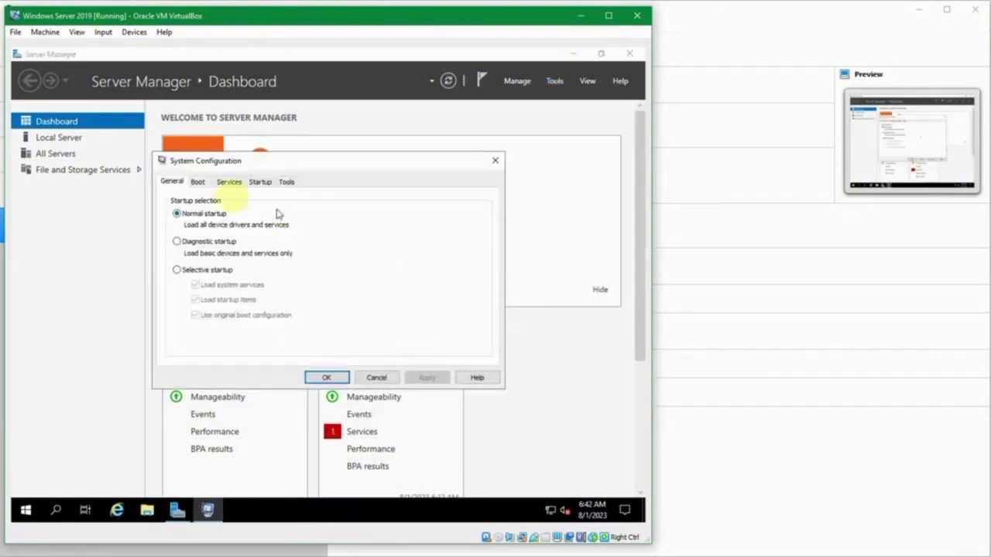
click(197, 183)
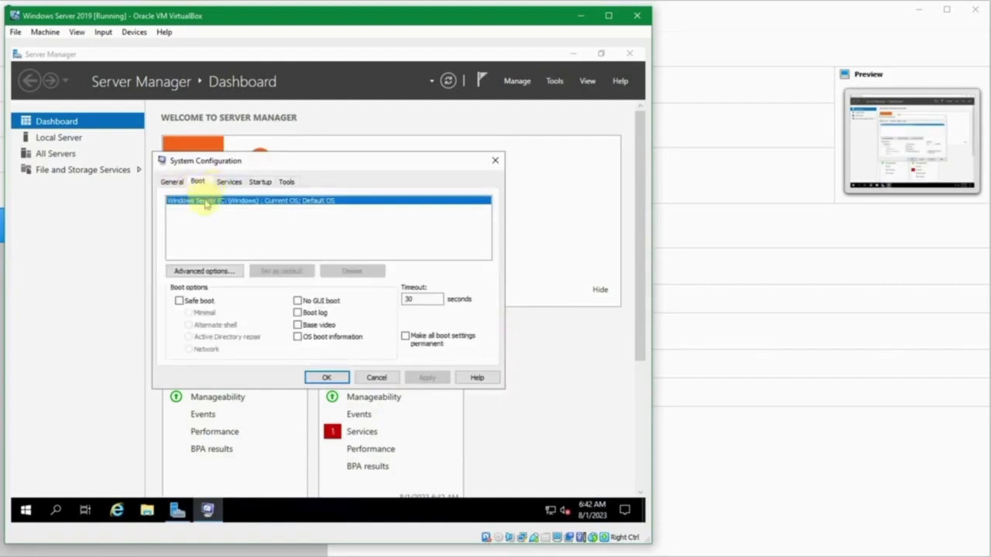
click(232, 182)
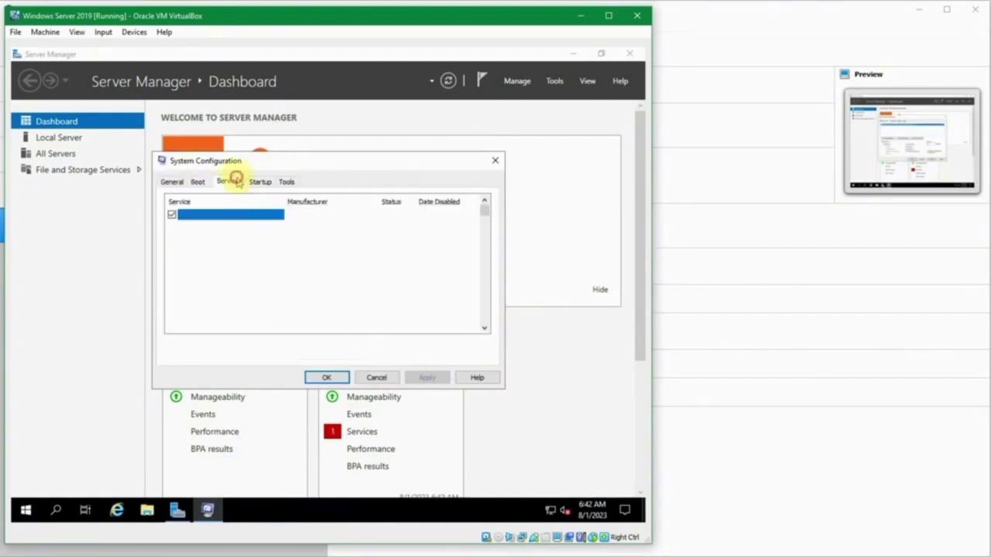
scroll(244, 242, down, 1)
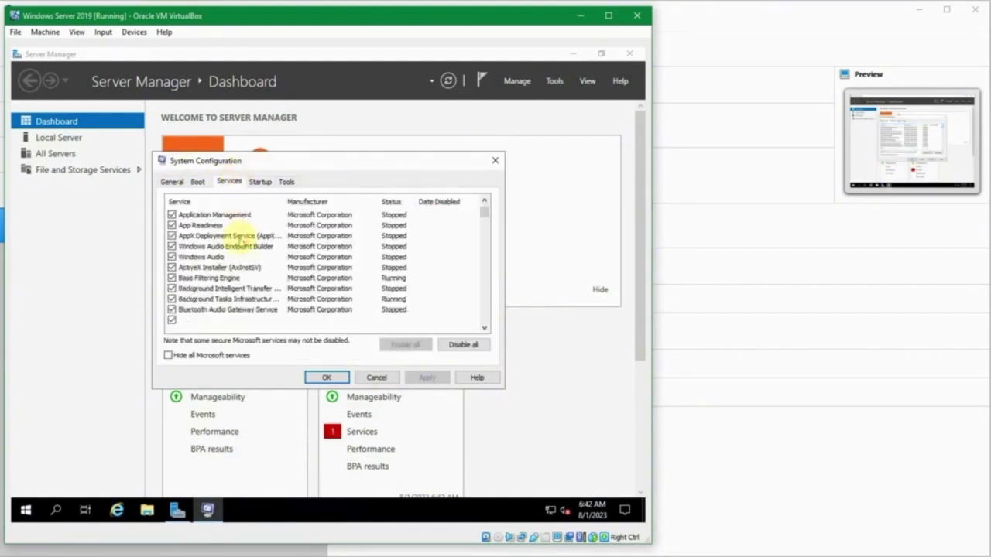
click(494, 162)
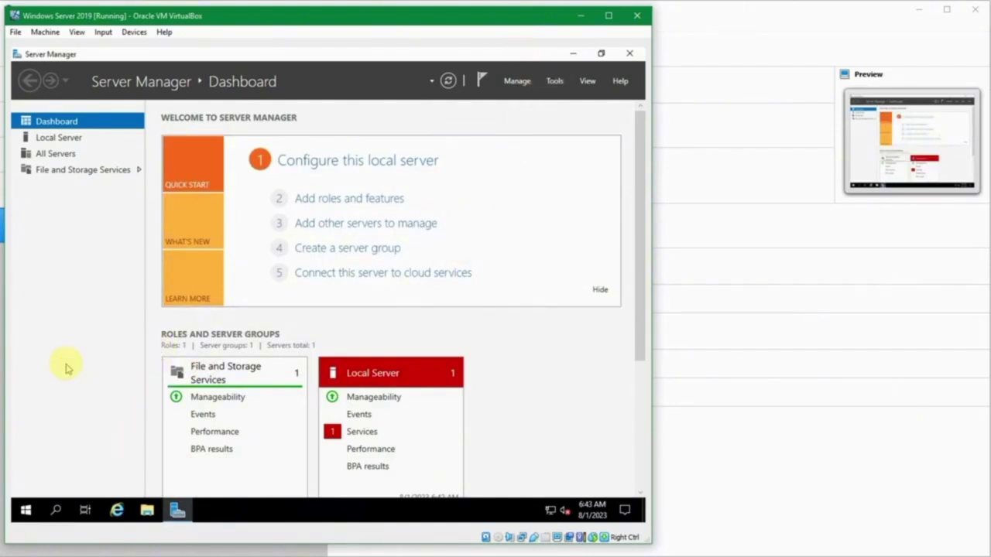
Launch the Services console by running services.msc from the Run dialog.
click(25, 510)
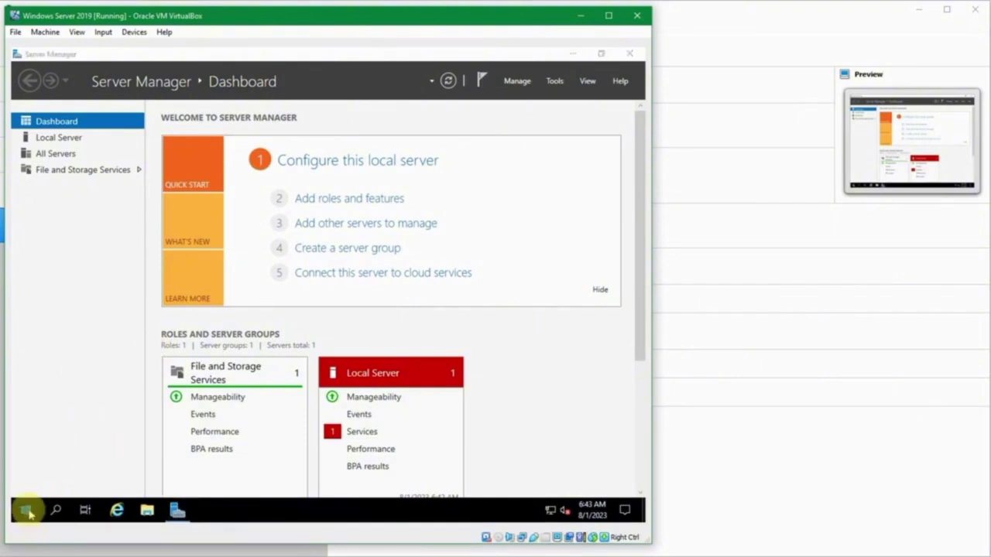
key(super+r)
click(30, 514)
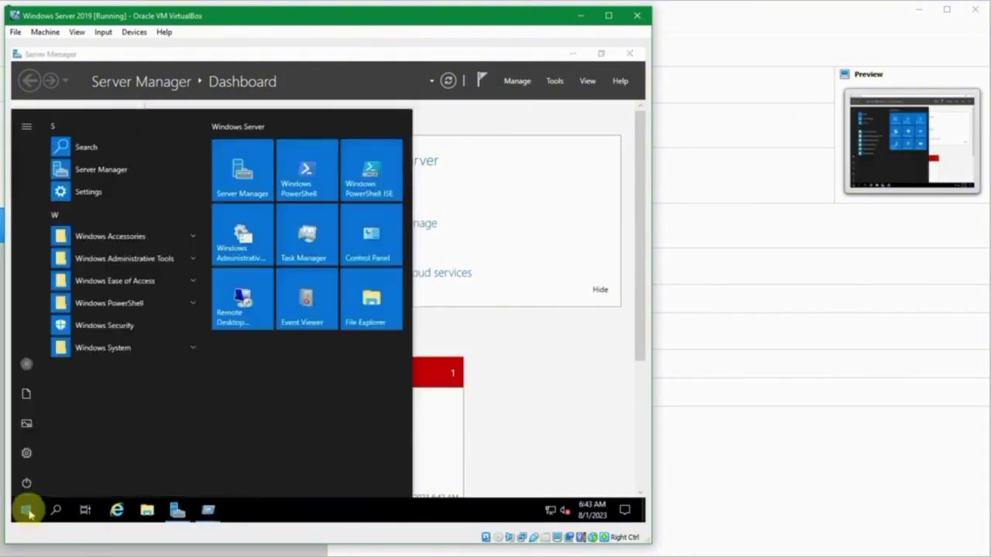
click(542, 356)
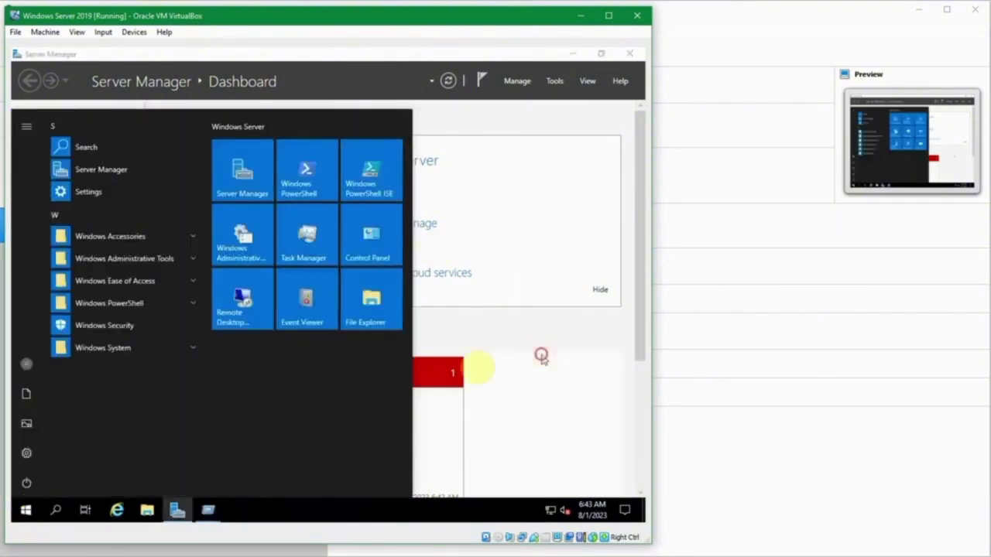
click(208, 511)
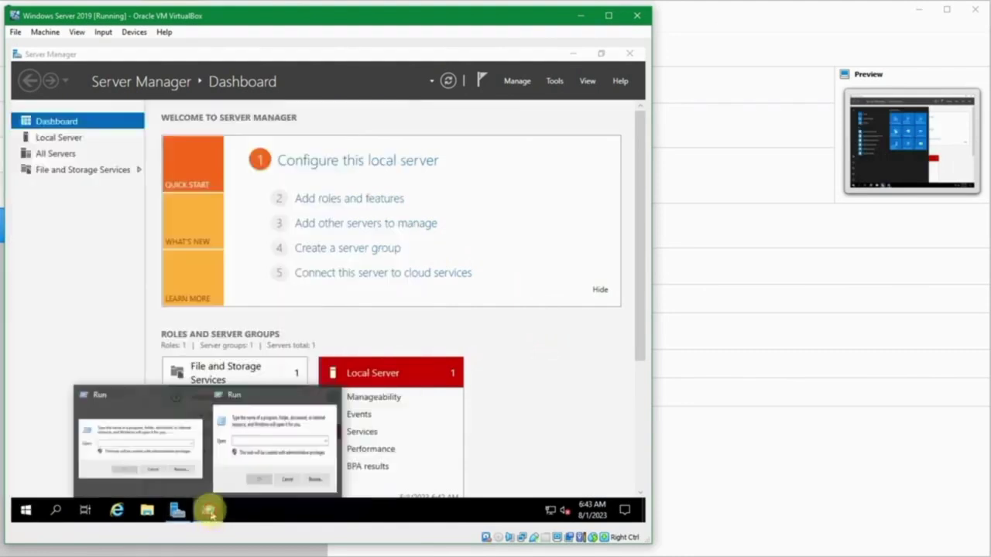
click(210, 512)
click(211, 512)
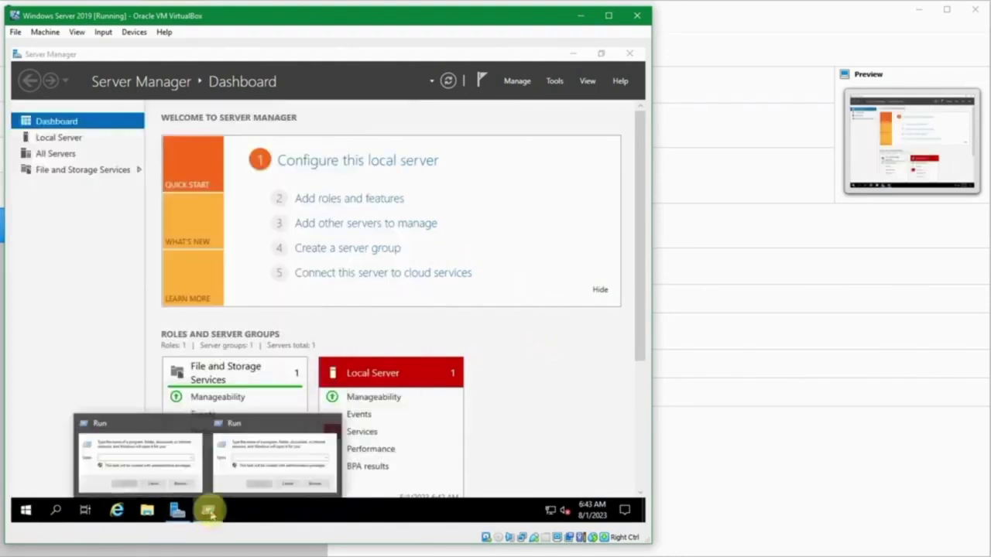
click(305, 438)
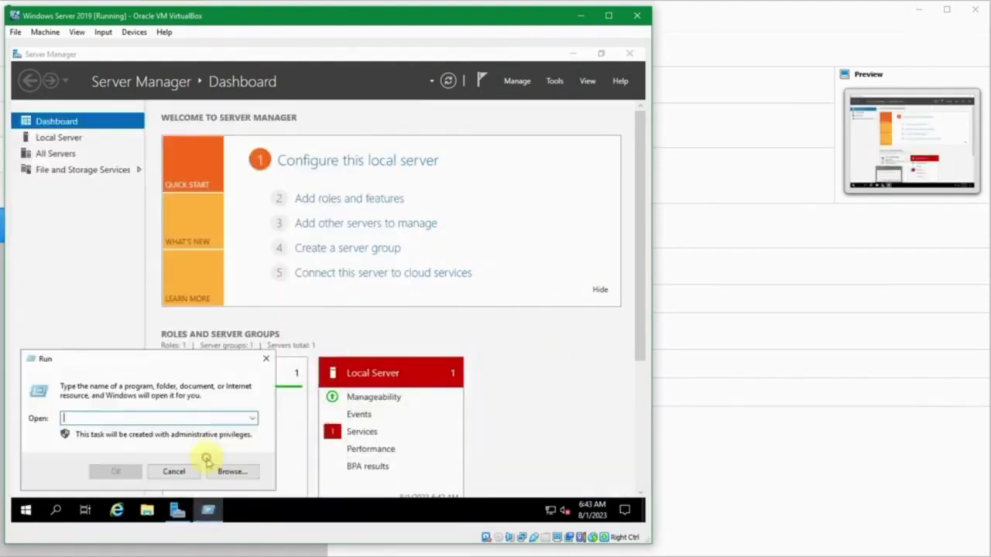
text(servi)
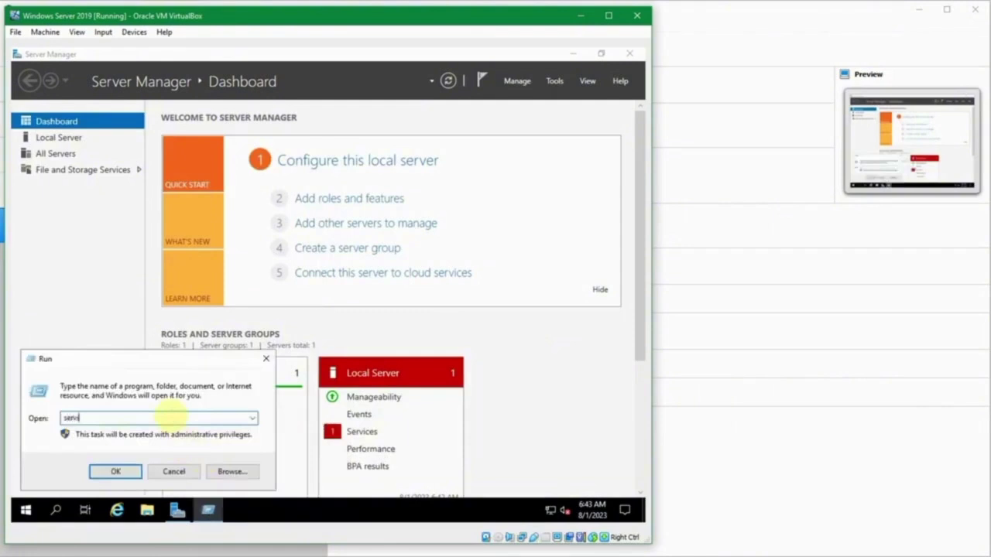
text(ces.msc)
key(Return)
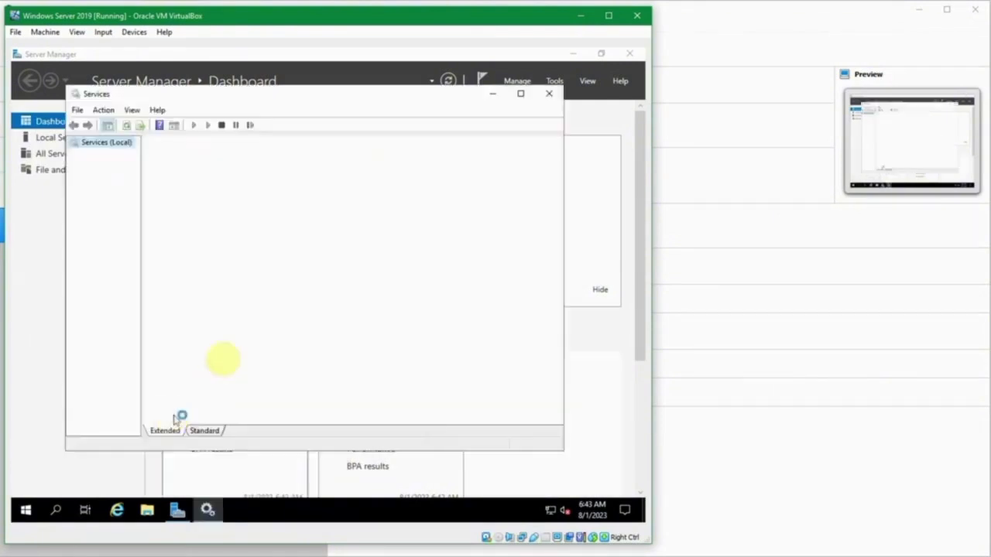
Maximize the Services window and widen the Name column so the full service names can be read.
scroll(354, 213, down, 1)
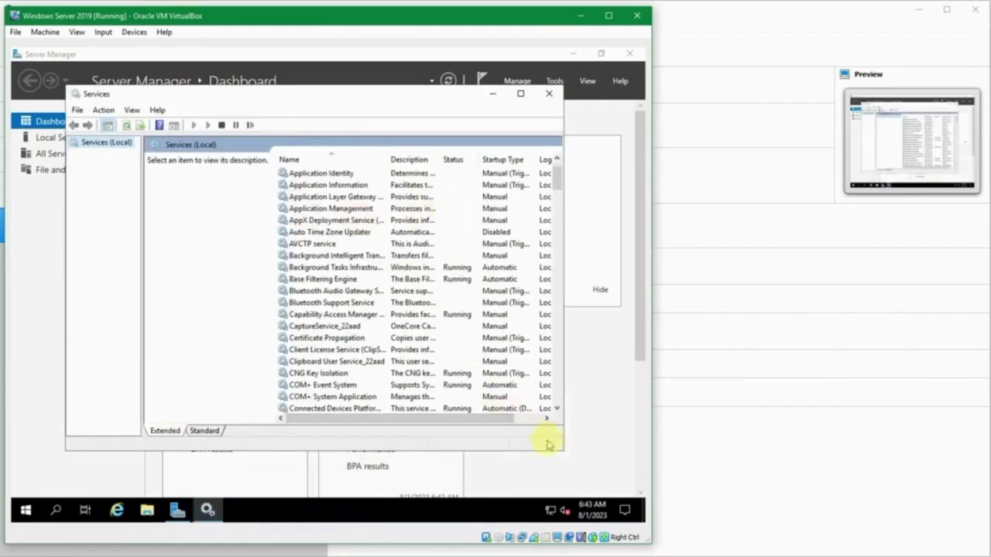
click(521, 94)
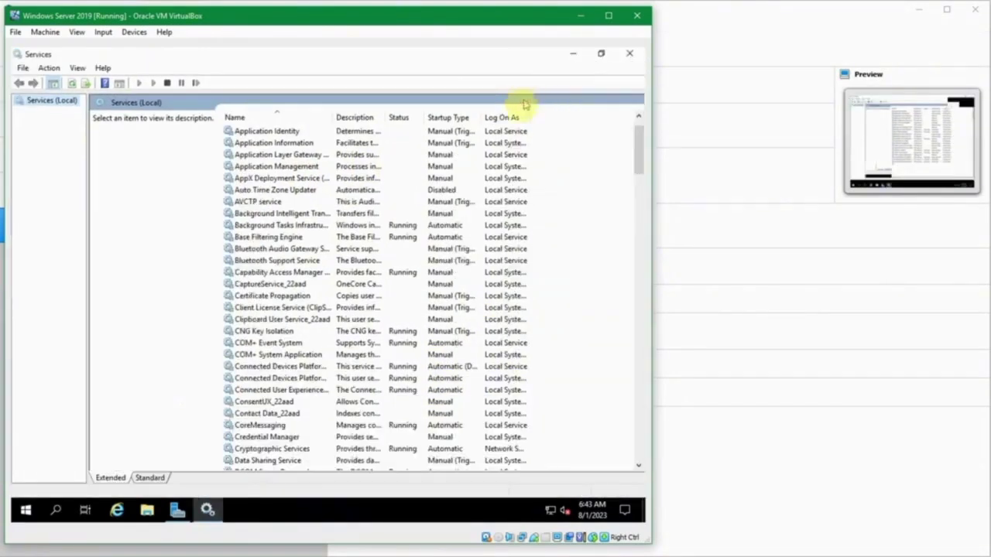
scroll(465, 206, down, 4)
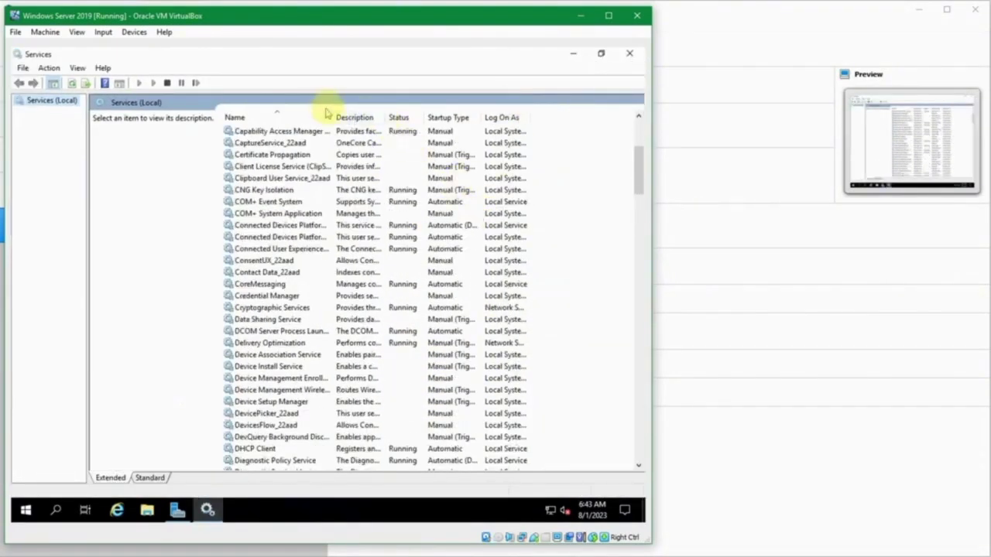
drag(332, 117, 395, 118)
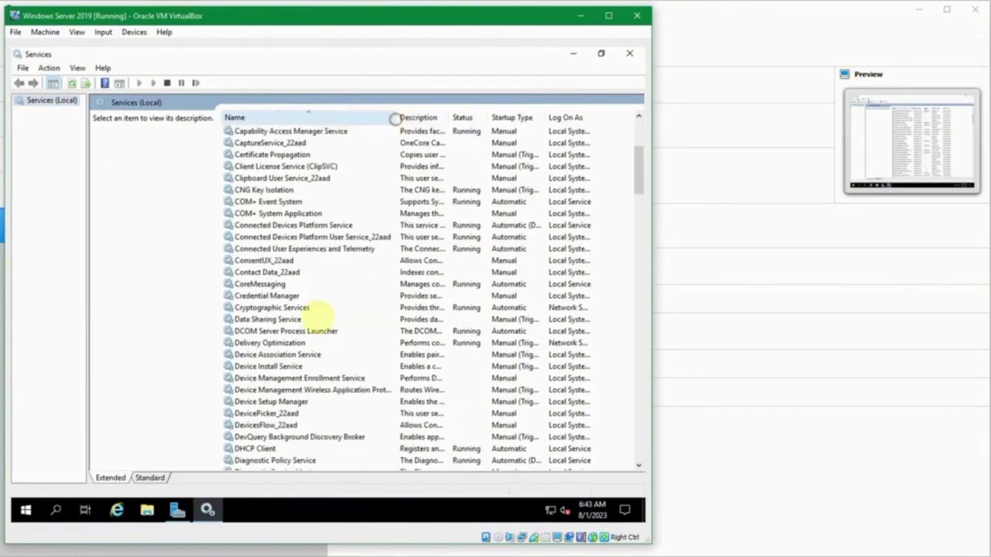
scroll(325, 314, down, 10)
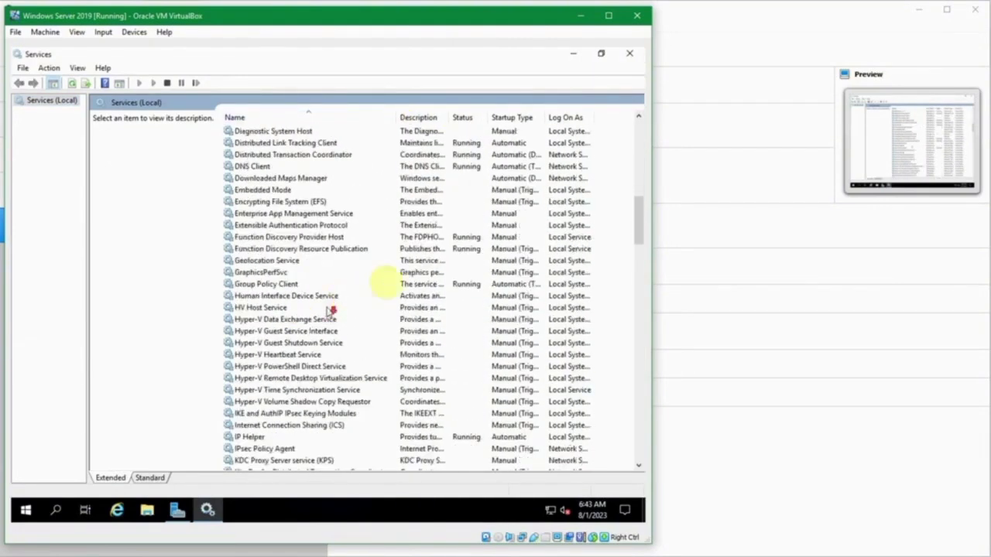
Examine the services' status and startup types, selecting Background Tasks Infrastructure Service and Base Filtering Engine.
click(490, 248)
scroll(493, 252, up, 7)
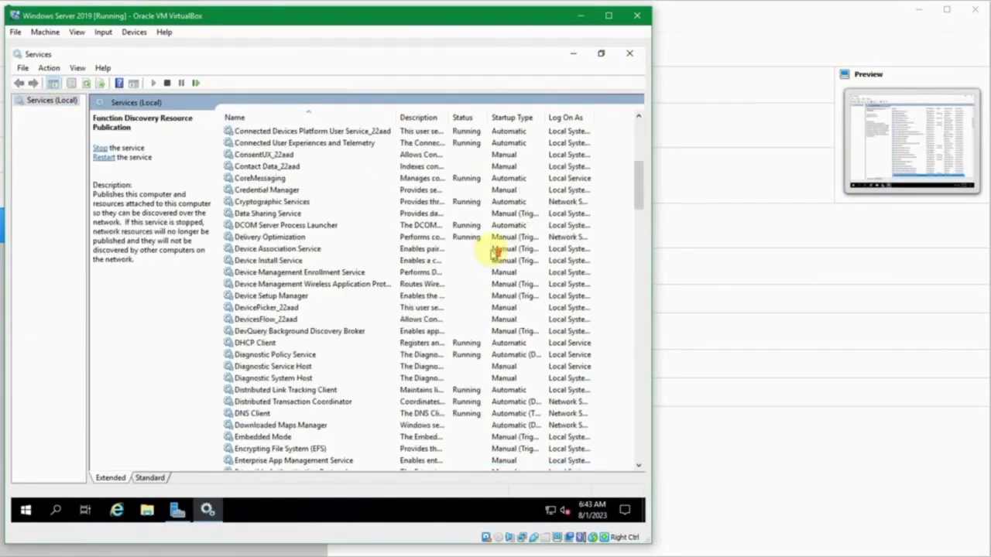
scroll(494, 251, up, 8)
scroll(503, 224, down, 1)
click(513, 226)
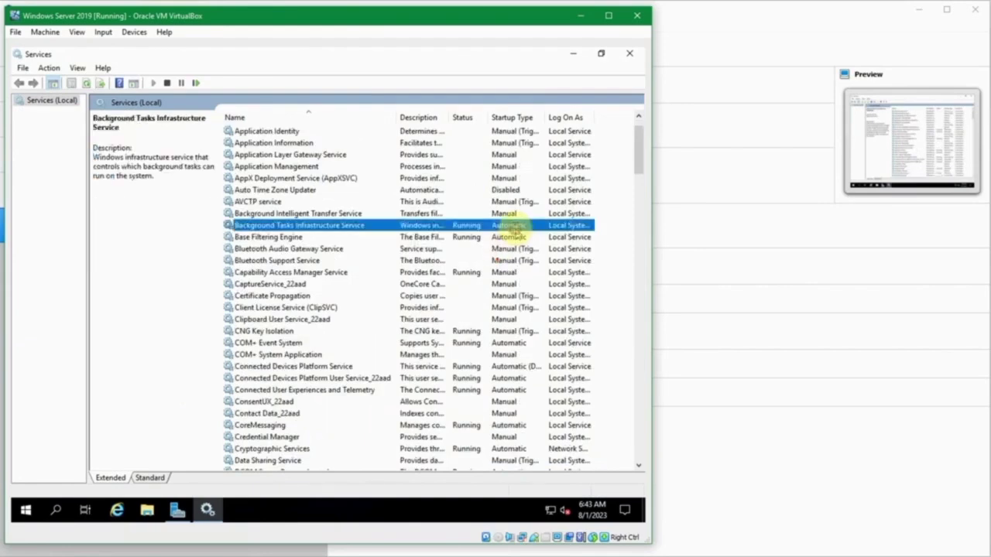
click(509, 237)
scroll(509, 240, down, 11)
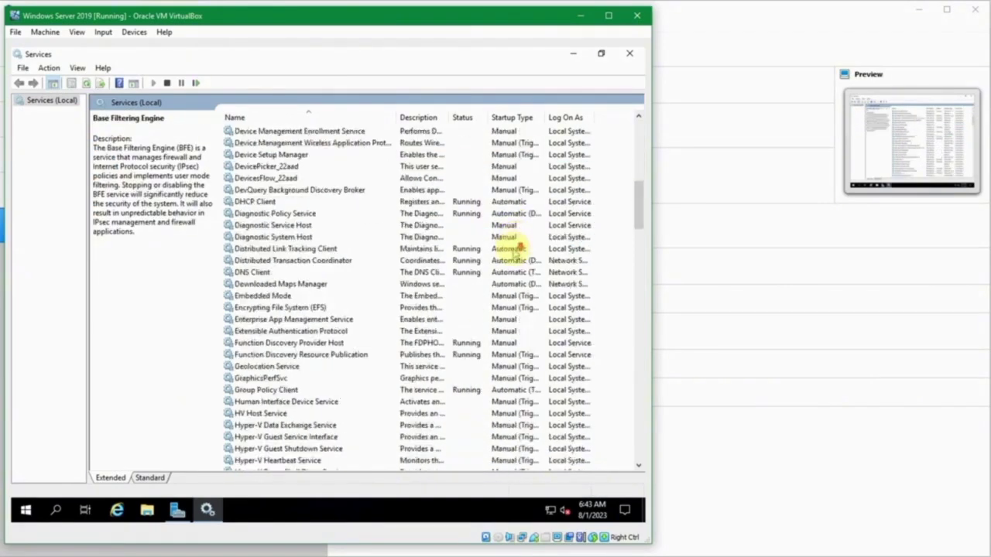
scroll(495, 348, up, 12)
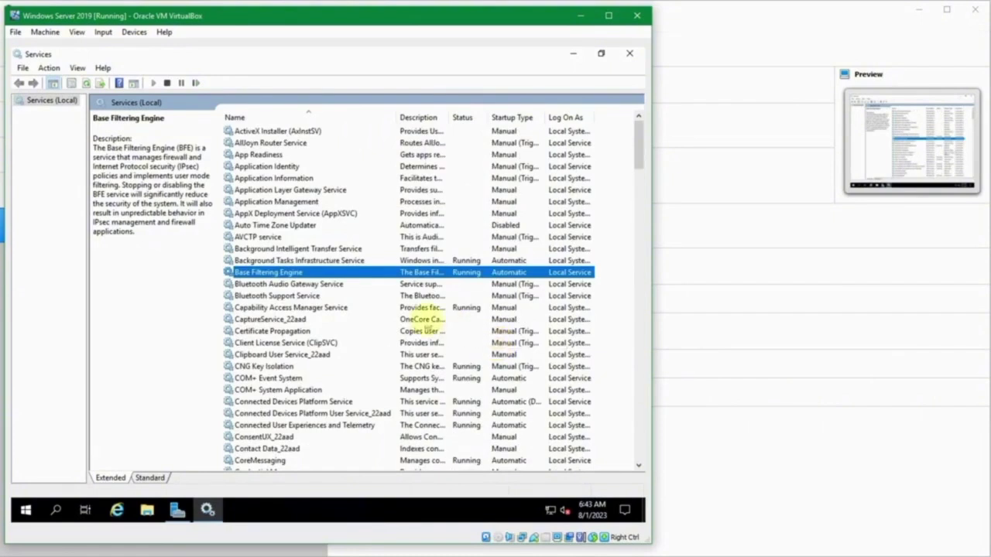
View the Auto Time Zone Updater and Background Tasks Infrastructure Service entries, and fit the Description column to its contents.
click(313, 225)
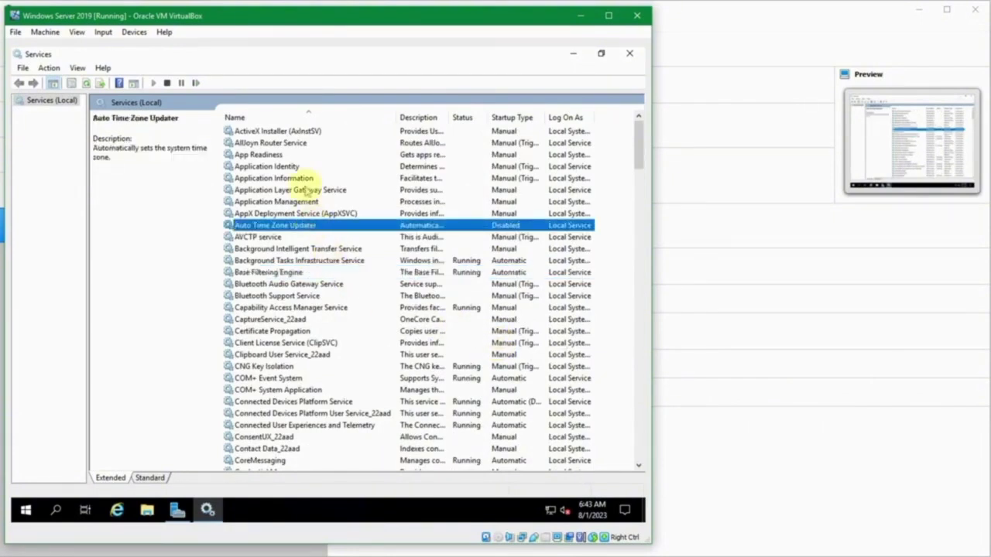
click(476, 261)
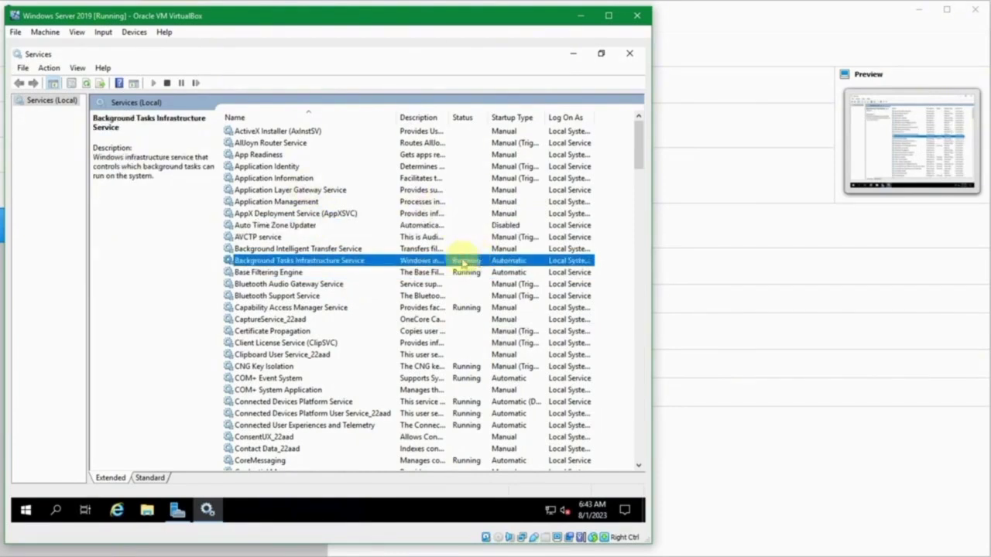
double_click(449, 112)
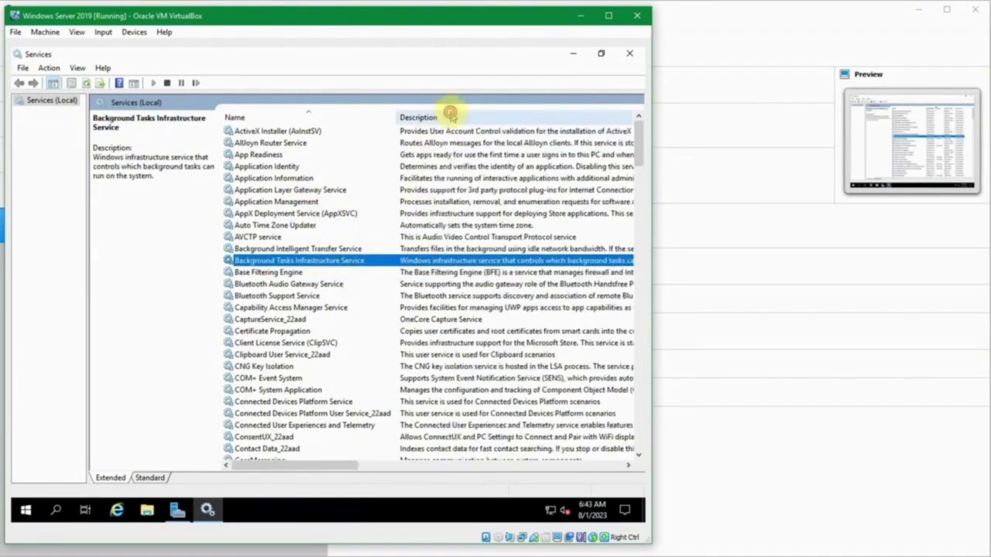
Open the ActiveX Installer (AxInstSV) properties, examine its service name, display name and description, and close them without changes.
click(285, 132)
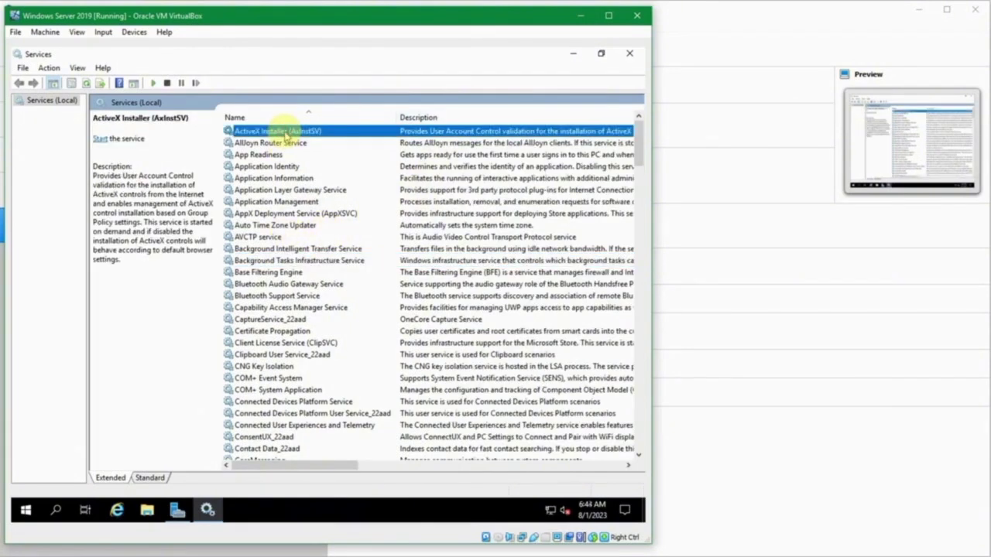
double_click(284, 131)
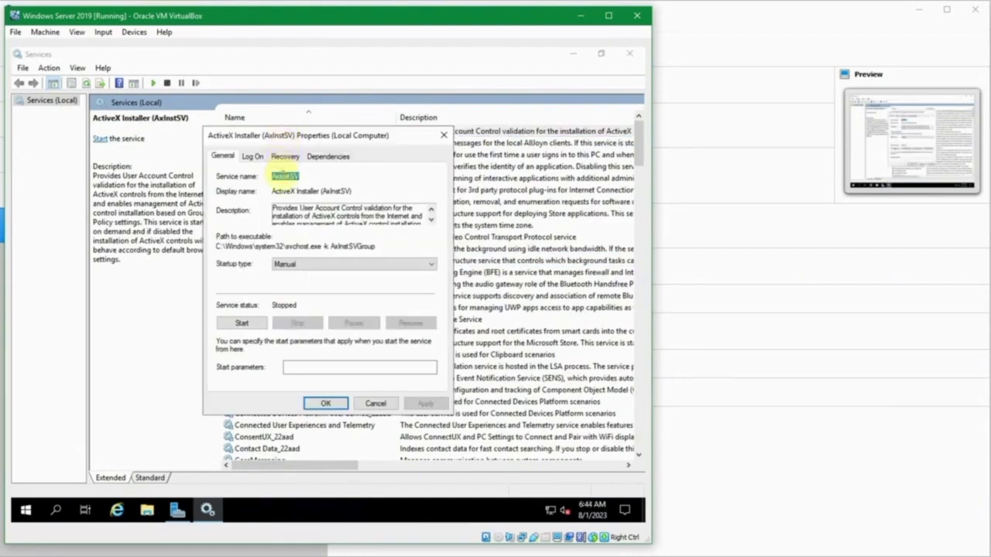
double_click(282, 176)
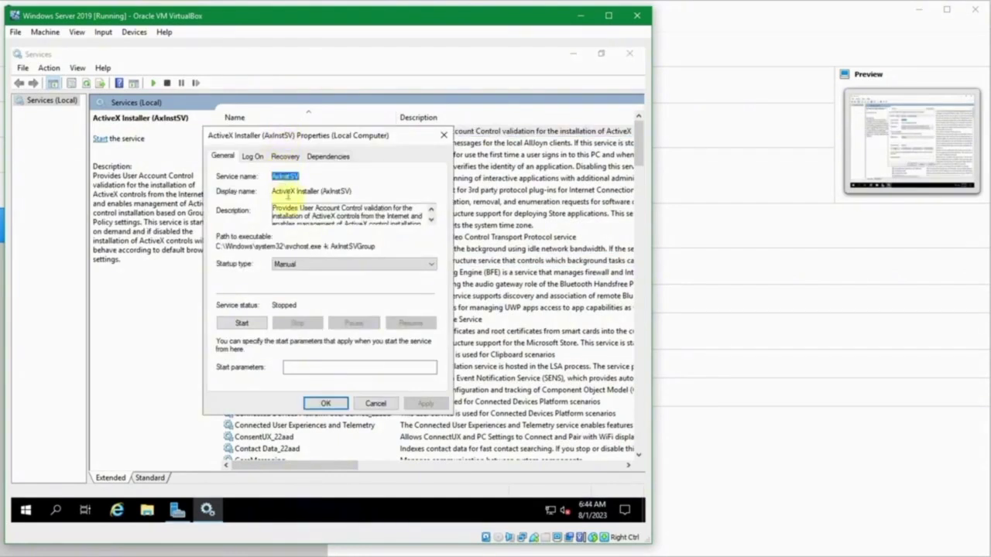
click(284, 191)
drag(320, 191, 265, 190)
click(364, 190)
click(285, 209)
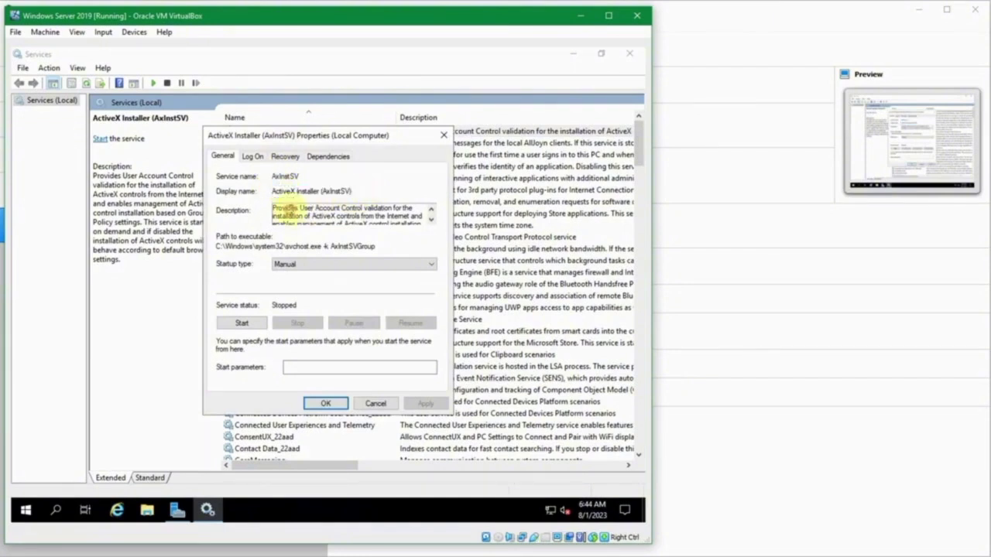
scroll(307, 208, down, 3)
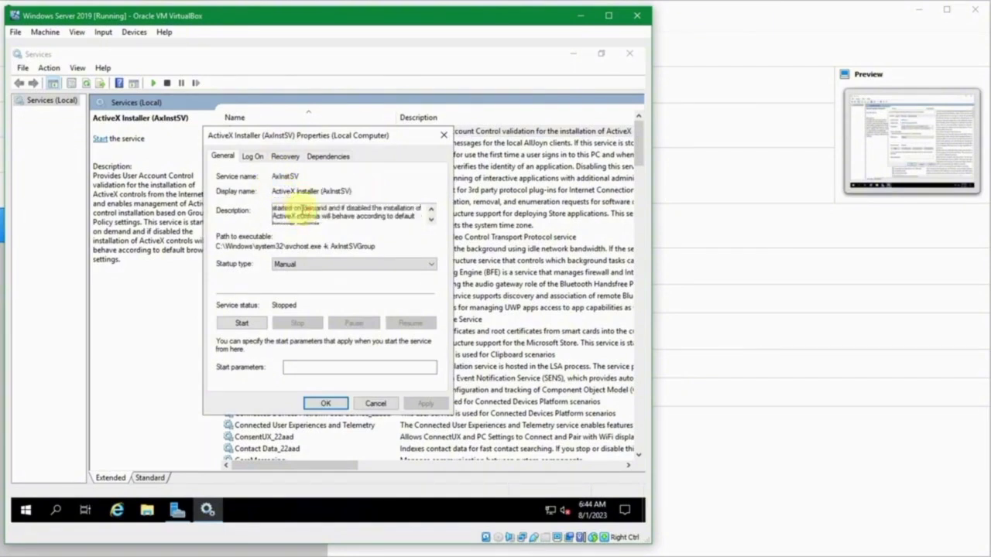
click(376, 404)
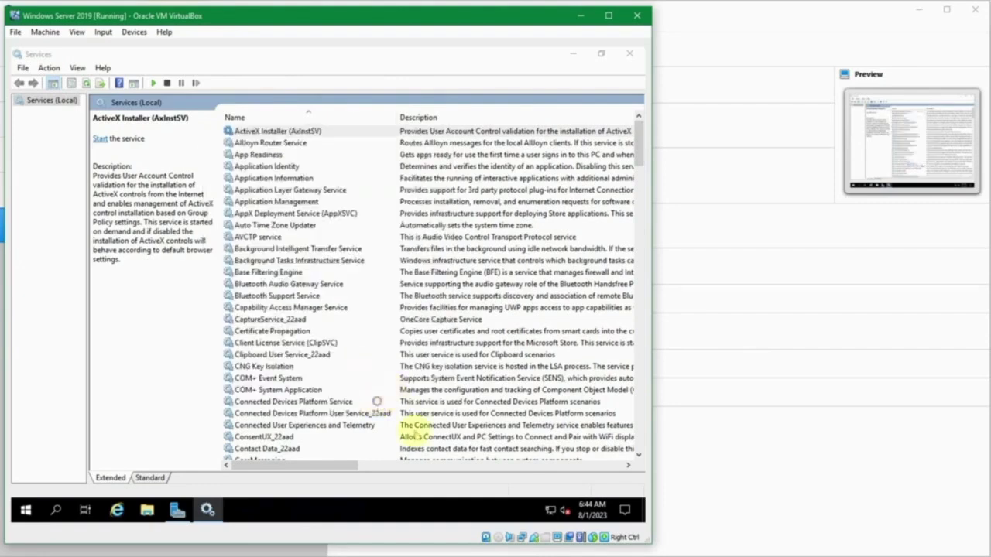
click(353, 467)
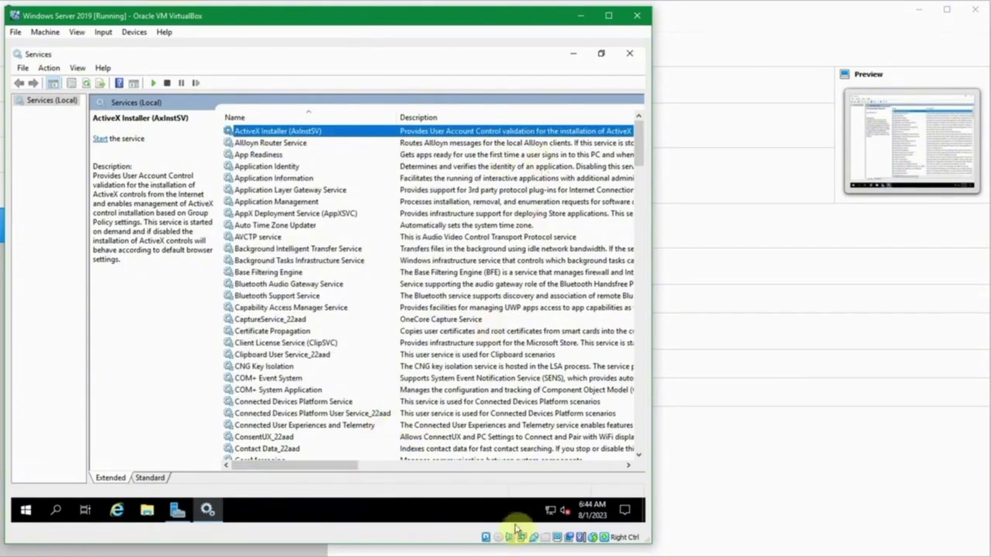
Narrow the Description column in the services list so the Status, Startup Type and Log On As columns fit in view.
click(493, 469)
click(493, 469)
click(495, 469)
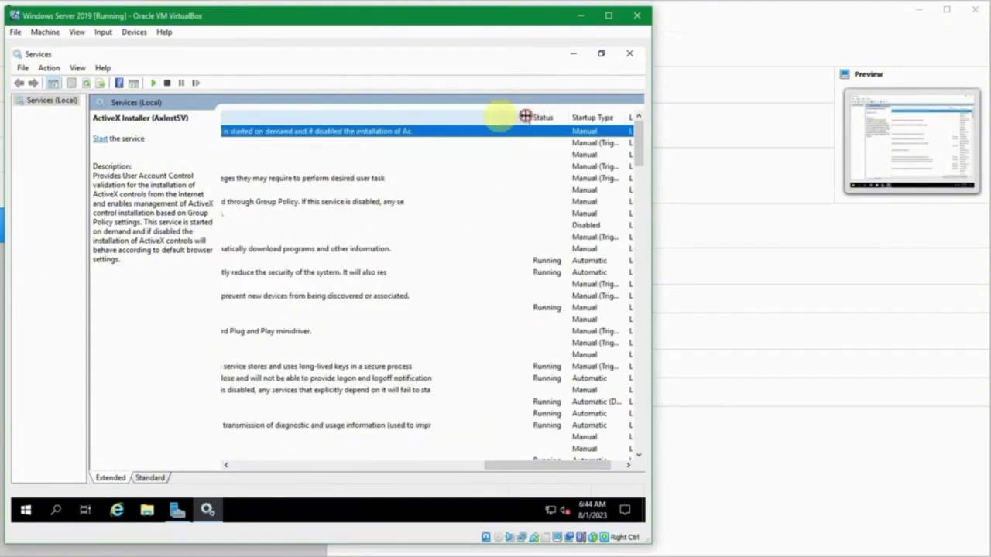
drag(526, 115, 221, 121)
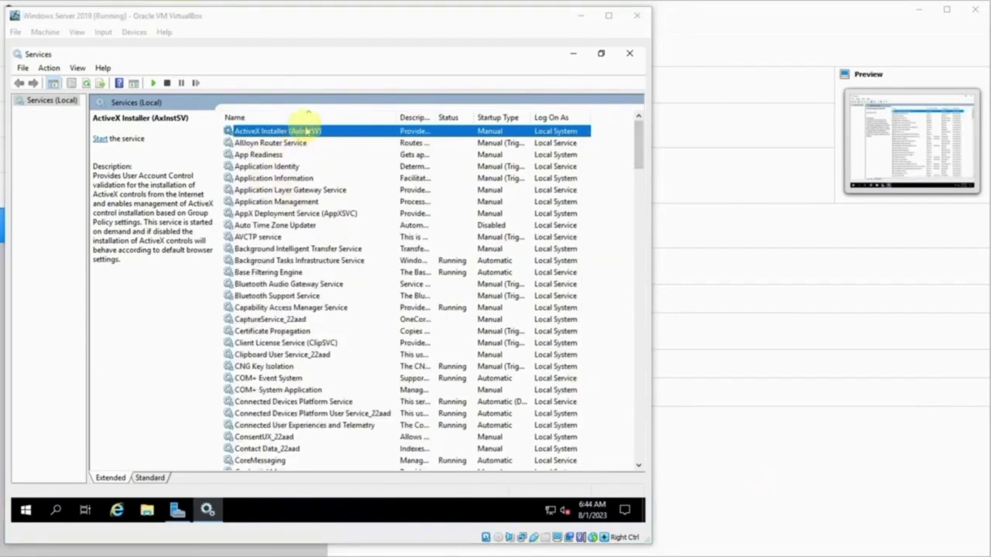
Open the ActiveX Installer (AxInstSV) properties, view the available startup type options, and cancel without changes.
click(309, 130)
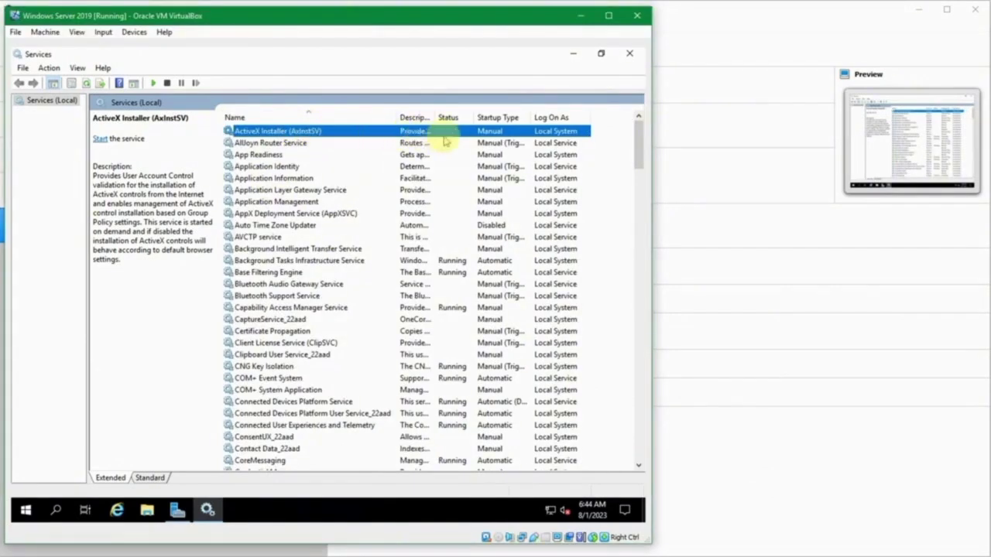
double_click(491, 132)
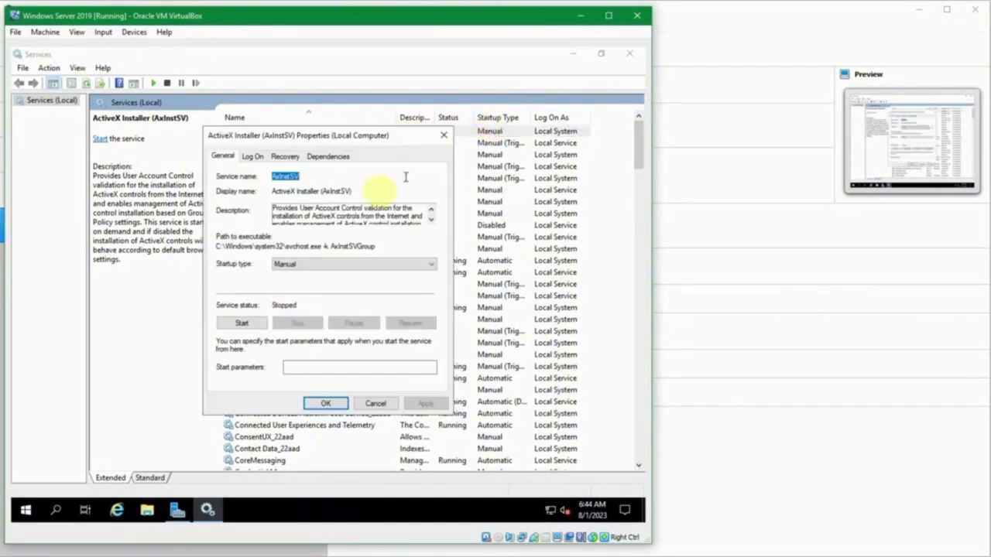
click(412, 271)
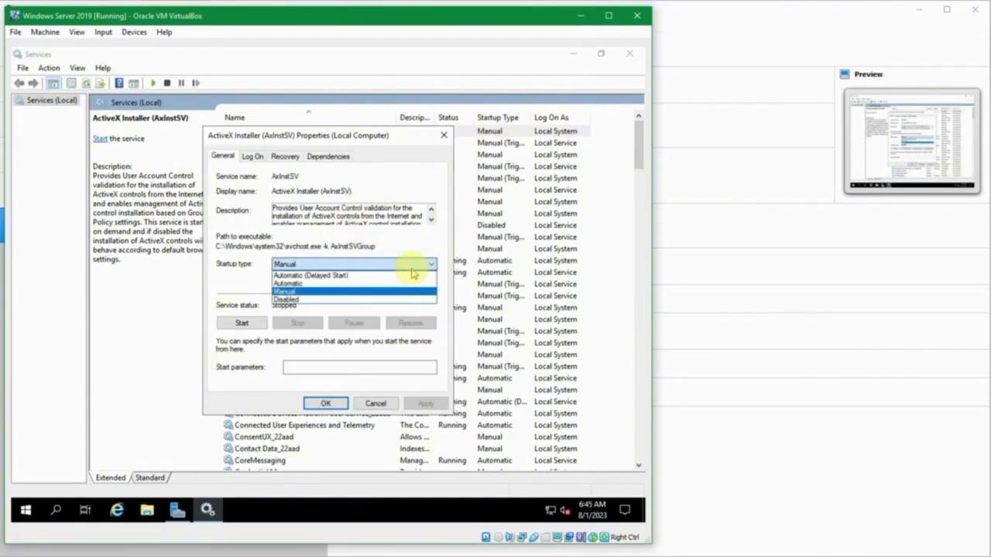
click(411, 267)
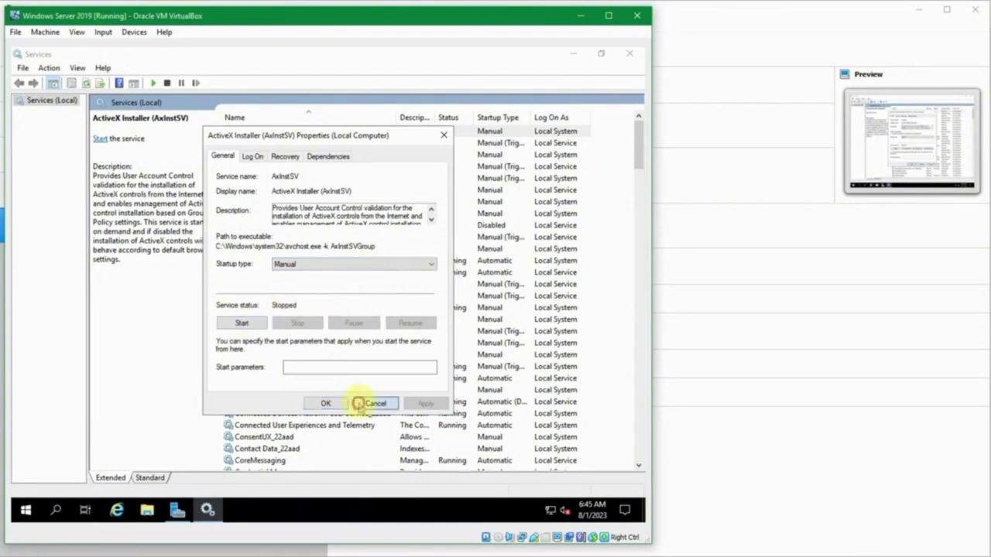
click(364, 403)
Open the Background Tasks Infrastructure Service properties, examine its display name, startup type and status, and cancel without changes.
click(307, 262)
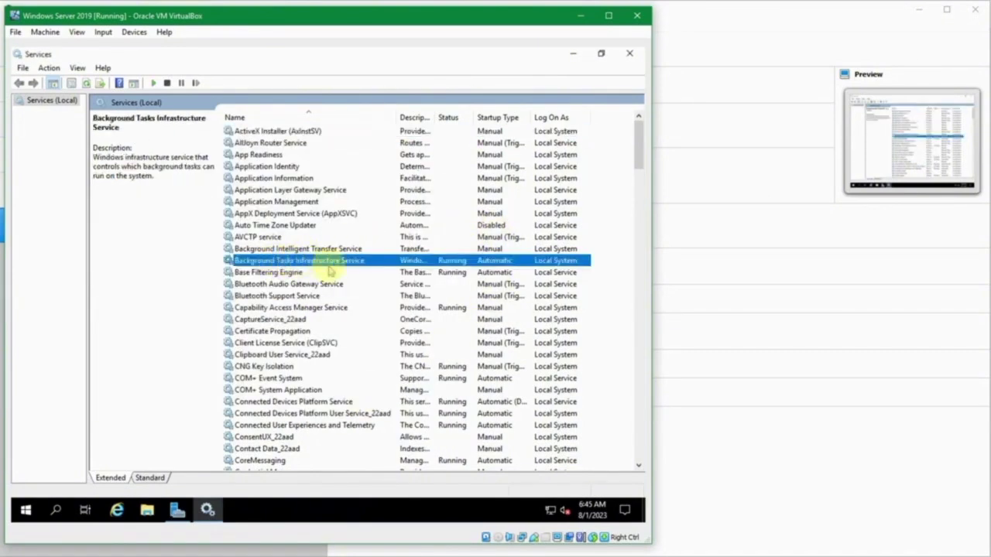
double_click(376, 261)
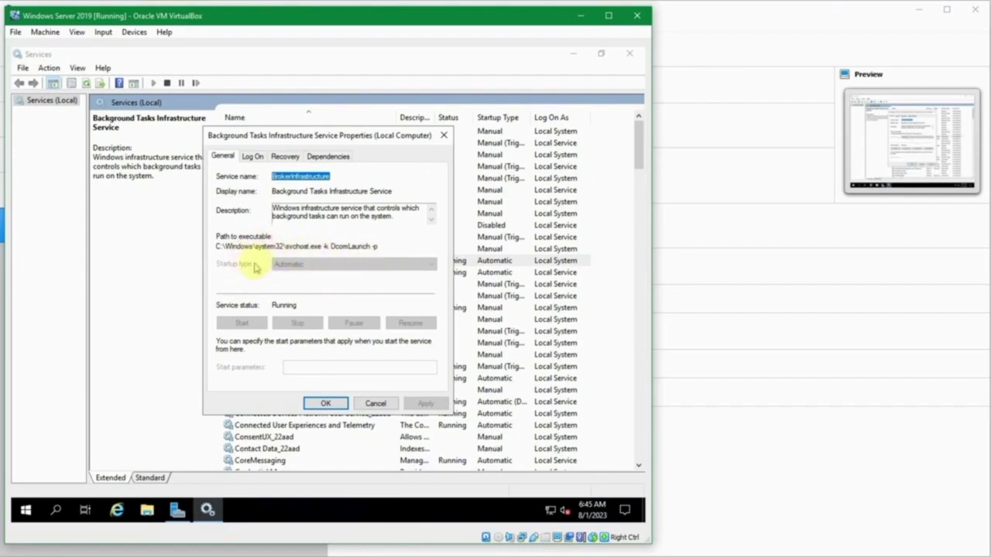
double_click(289, 192)
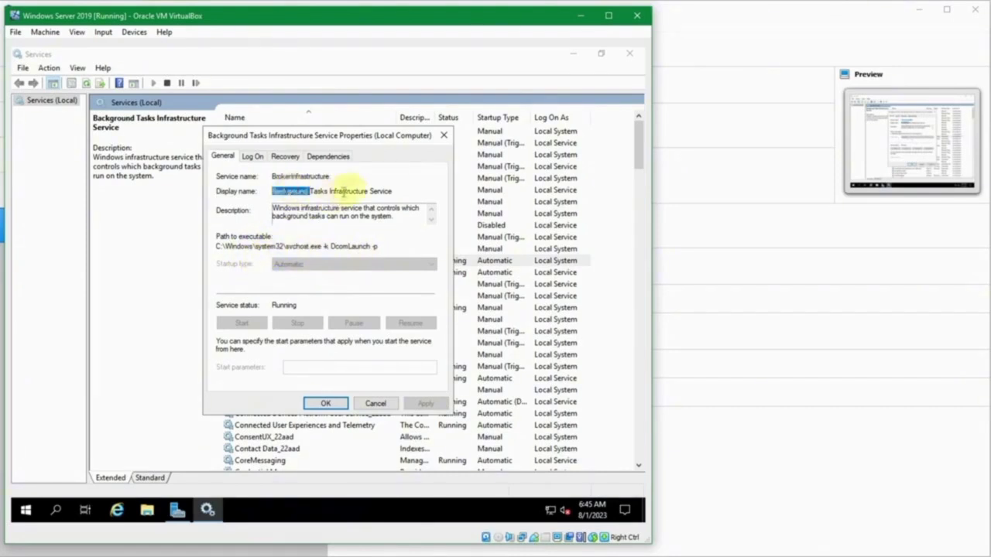
double_click(367, 190)
click(383, 191)
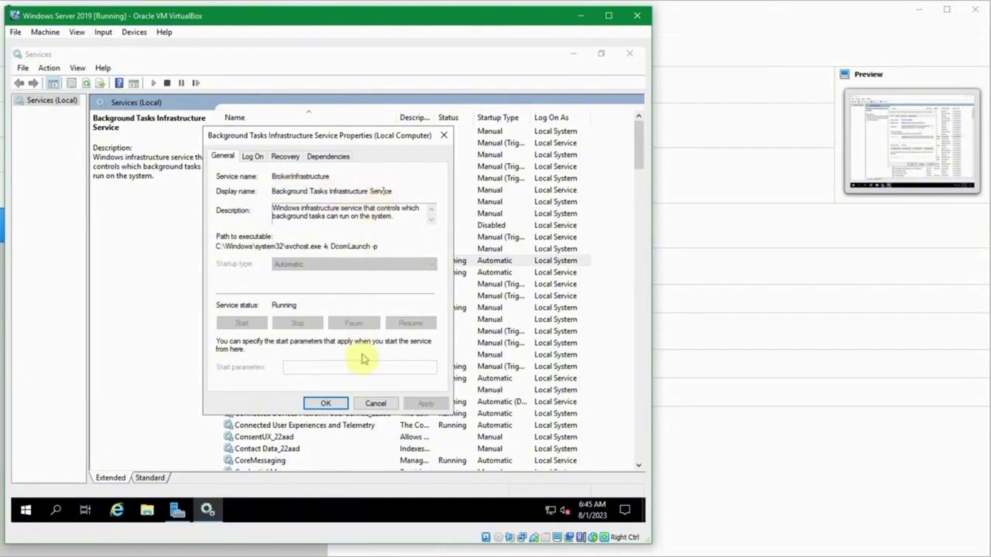
click(376, 404)
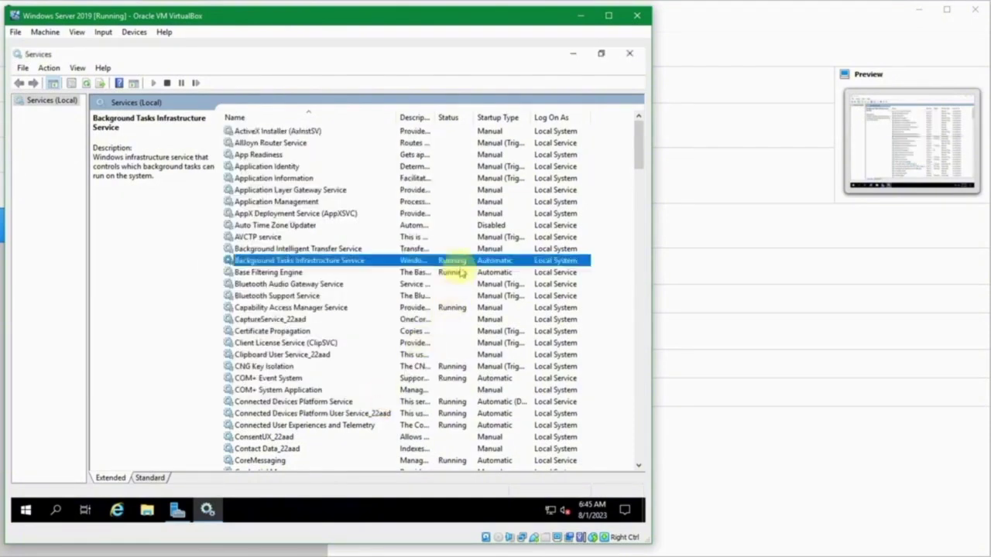
Open the Base Filtering Engine properties, examine its startup type and service status, and cancel without changes.
click(346, 272)
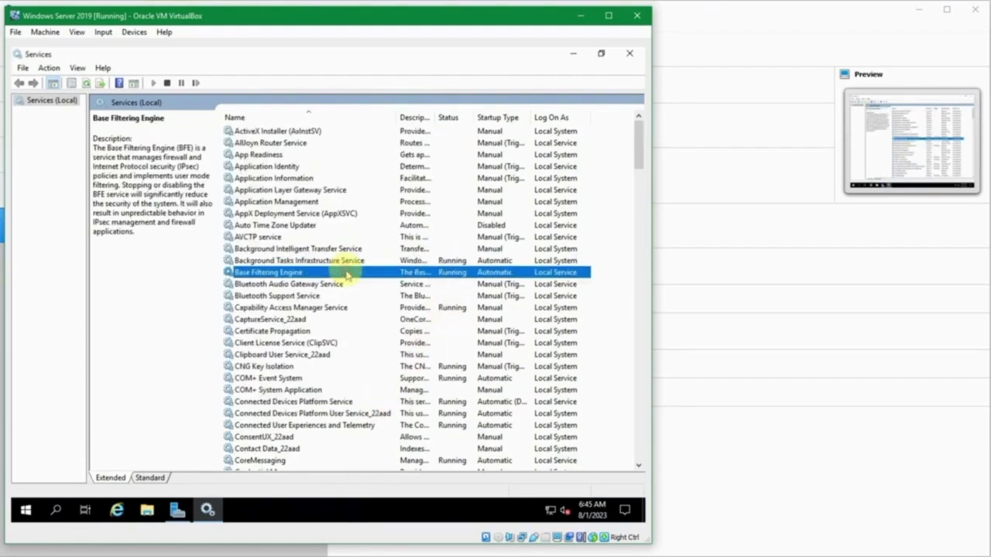
double_click(346, 273)
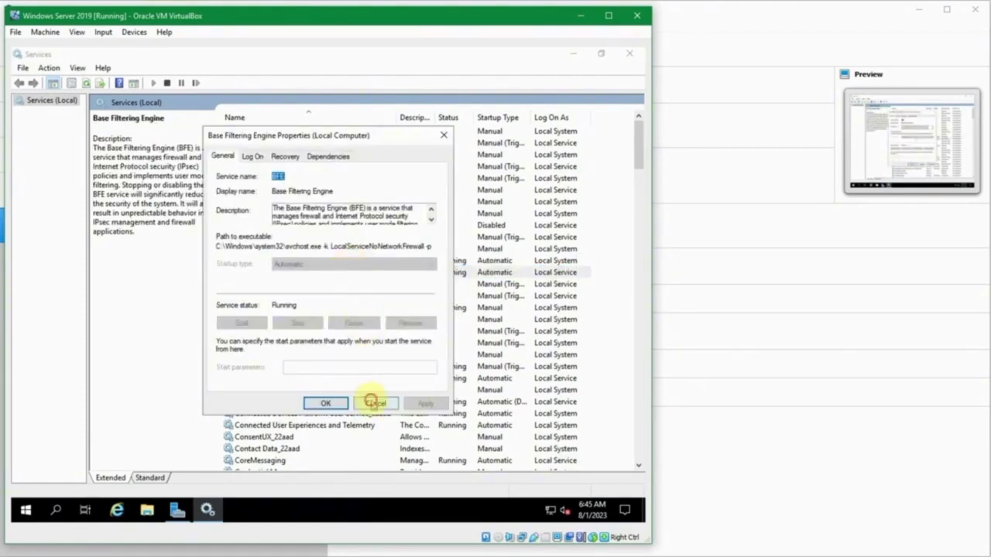
click(374, 402)
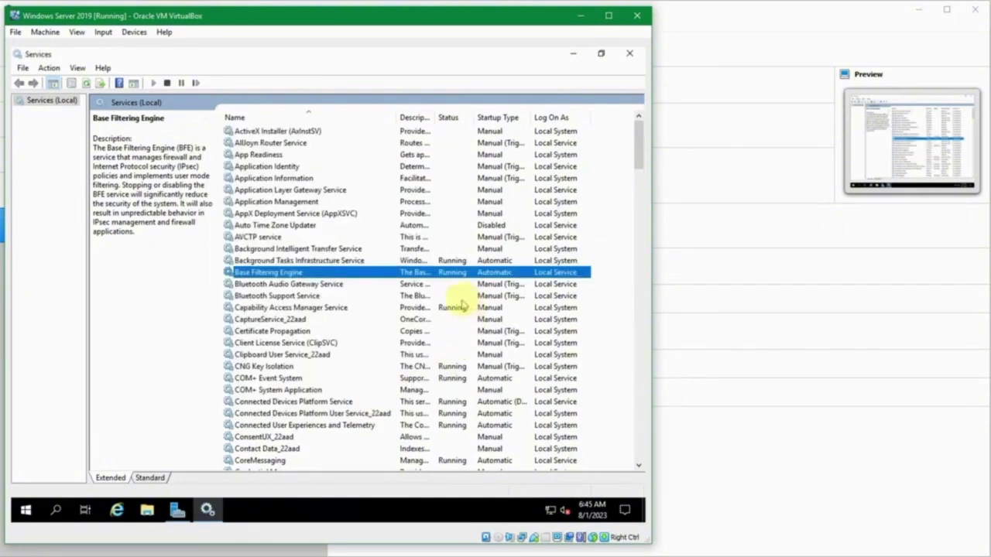
Open the Cryptographic Services properties, examine the startup type and the available service controls, and close them without changes.
scroll(464, 313, down, 5)
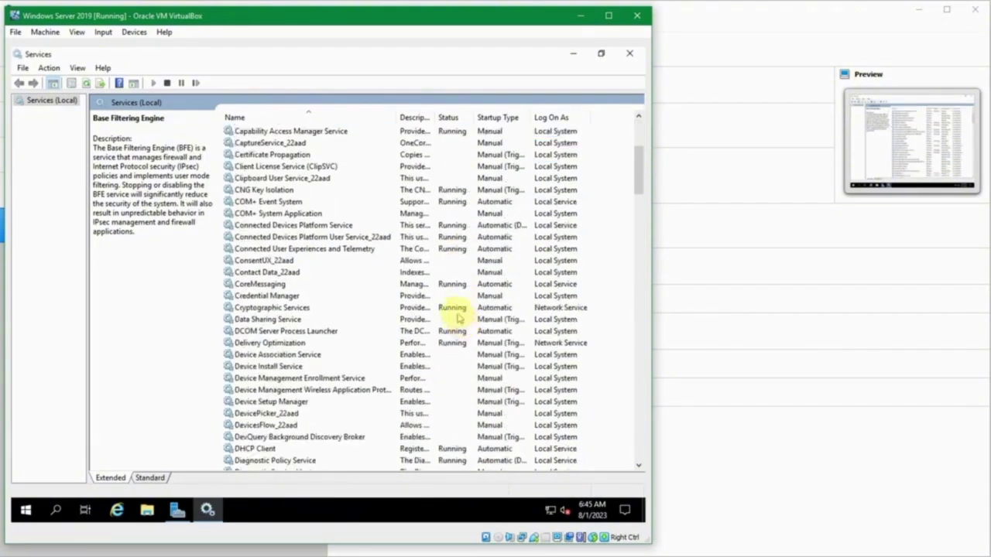
double_click(456, 310)
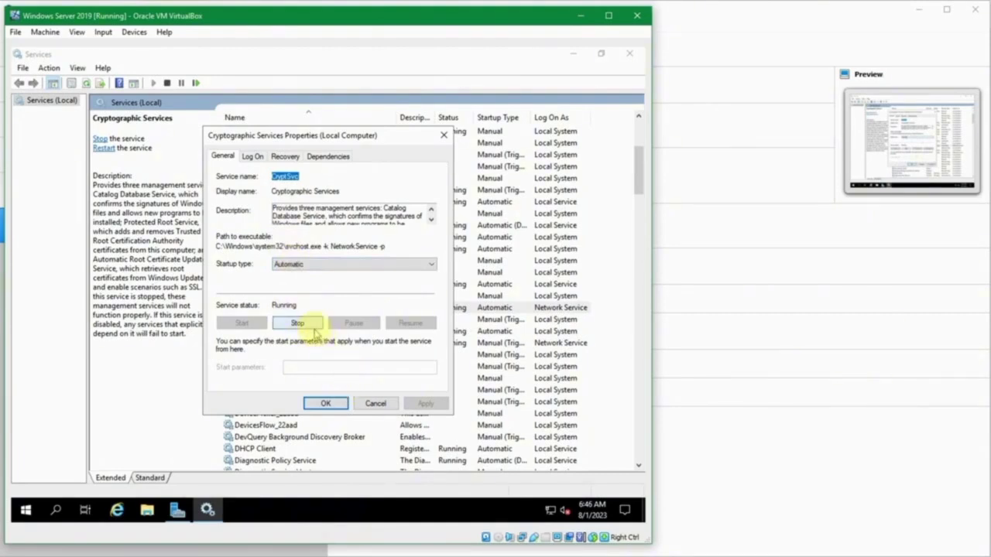
click(325, 403)
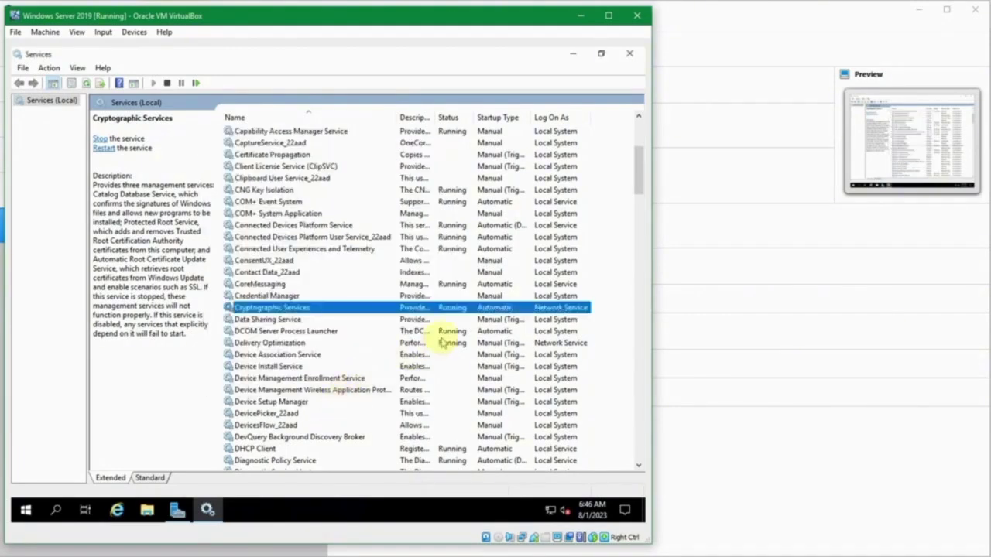
Look through the rest of the services list and close the Services window.
scroll(443, 340, down, 6)
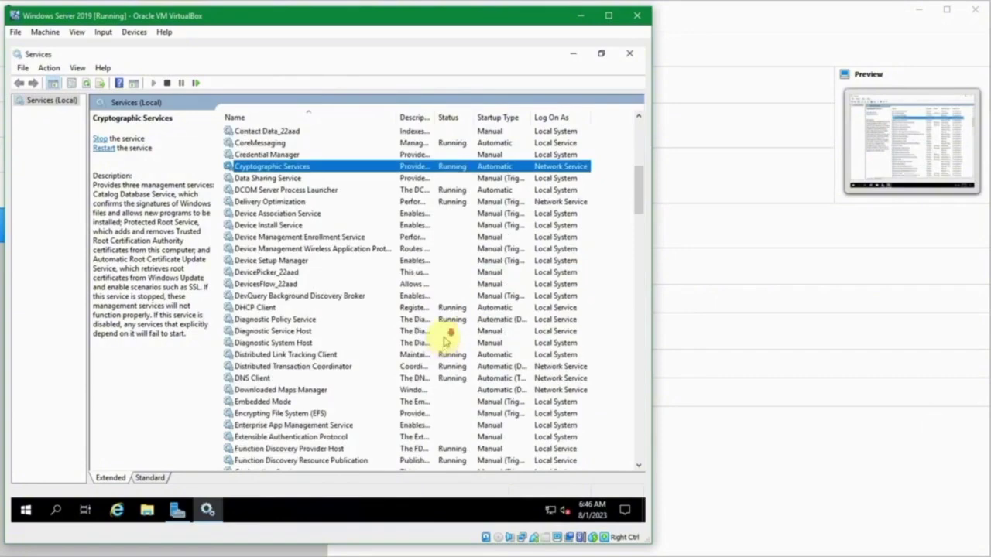
scroll(446, 340, down, 3)
scroll(446, 340, down, 12)
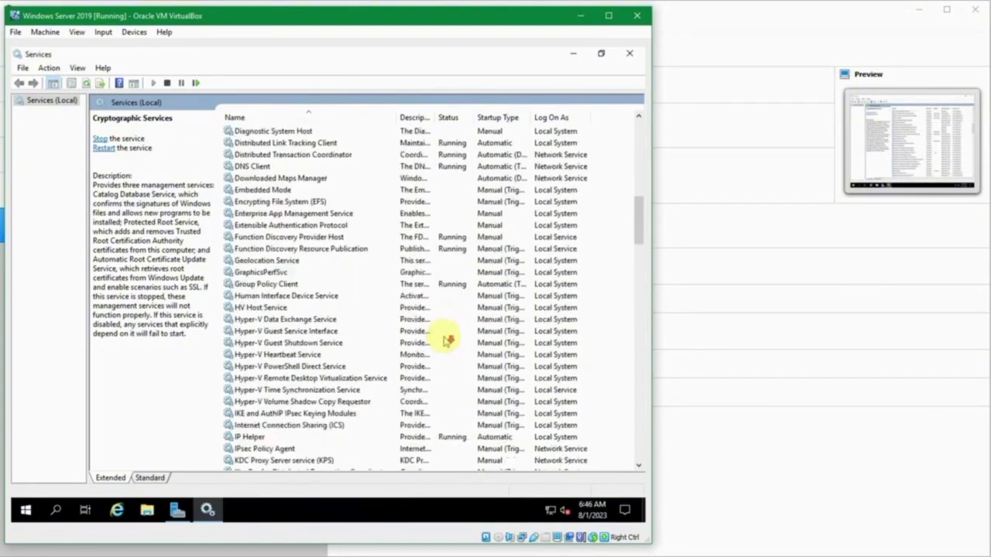
scroll(446, 341, down, 15)
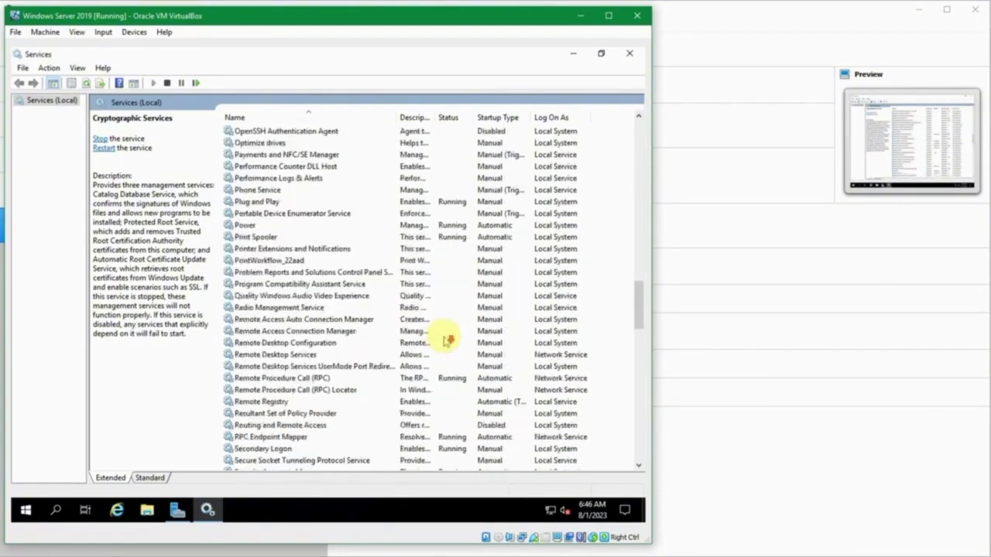
click(631, 52)
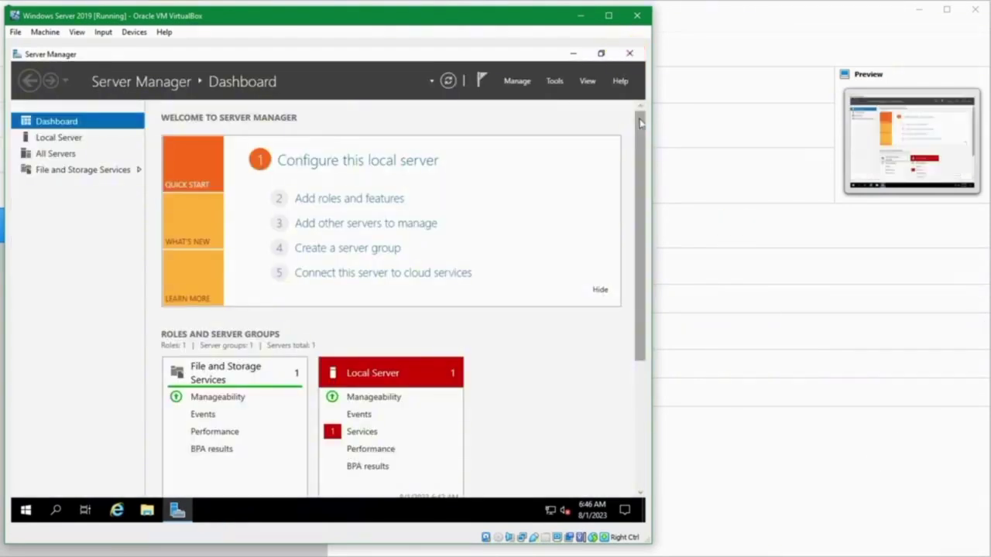
Open Registry Editor from Server Manager, view its root keys, and close it.
click(553, 82)
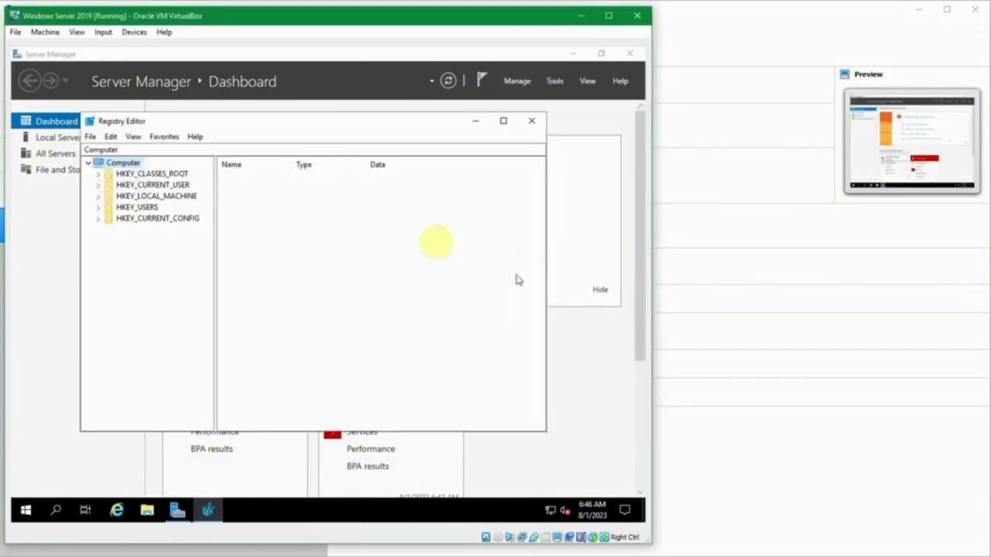
drag(367, 122, 310, 114)
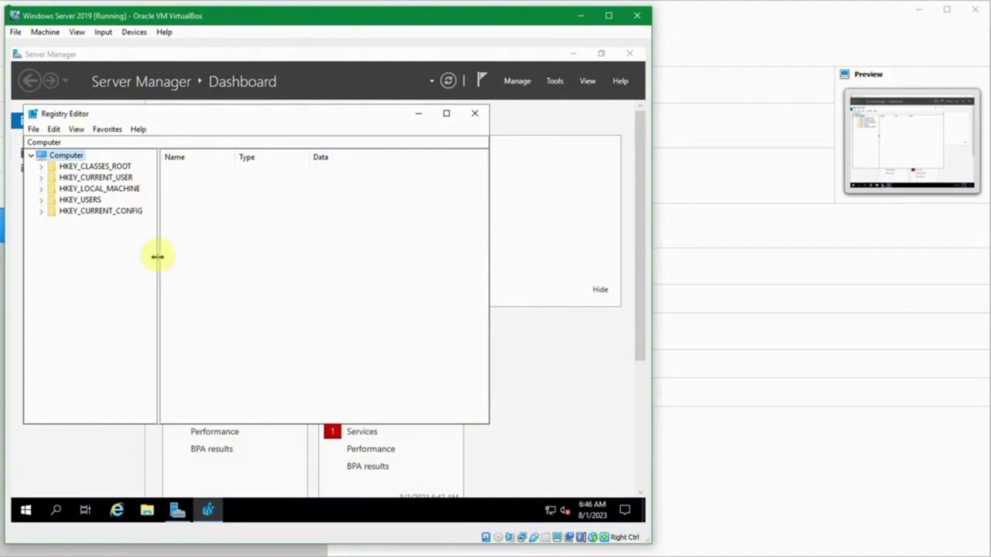
click(474, 114)
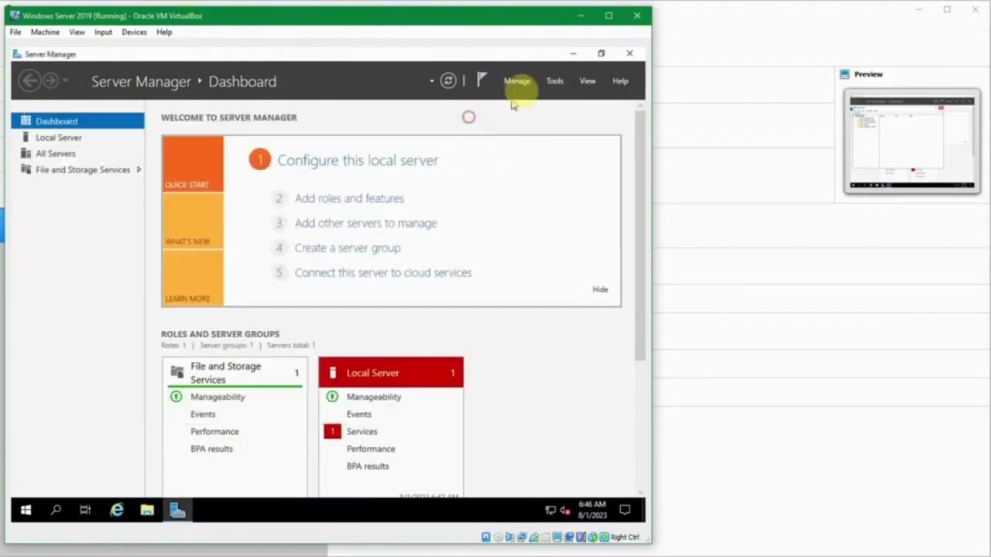
Open Task Scheduler from Server Manager, examine its overview and task status in a maximized window, and close it.
click(553, 80)
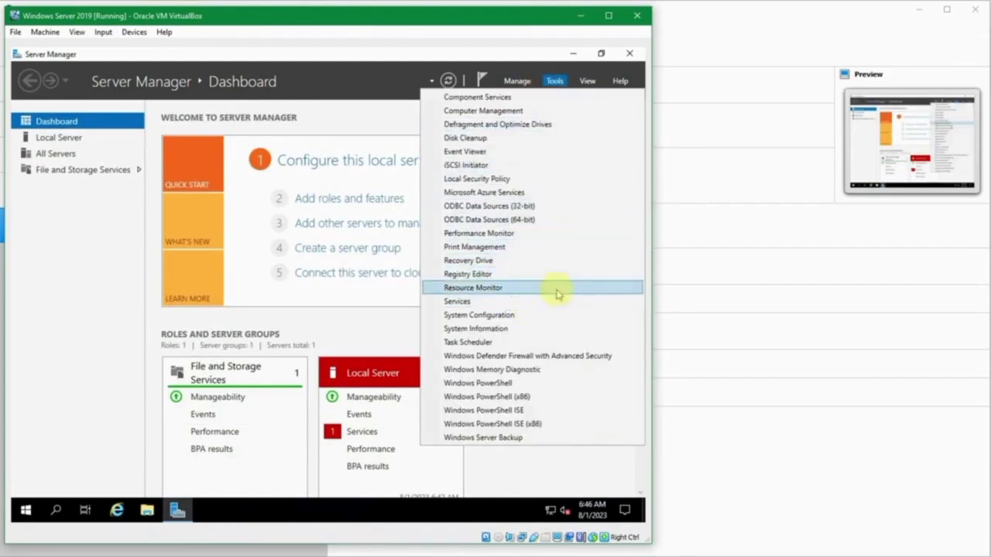
click(547, 343)
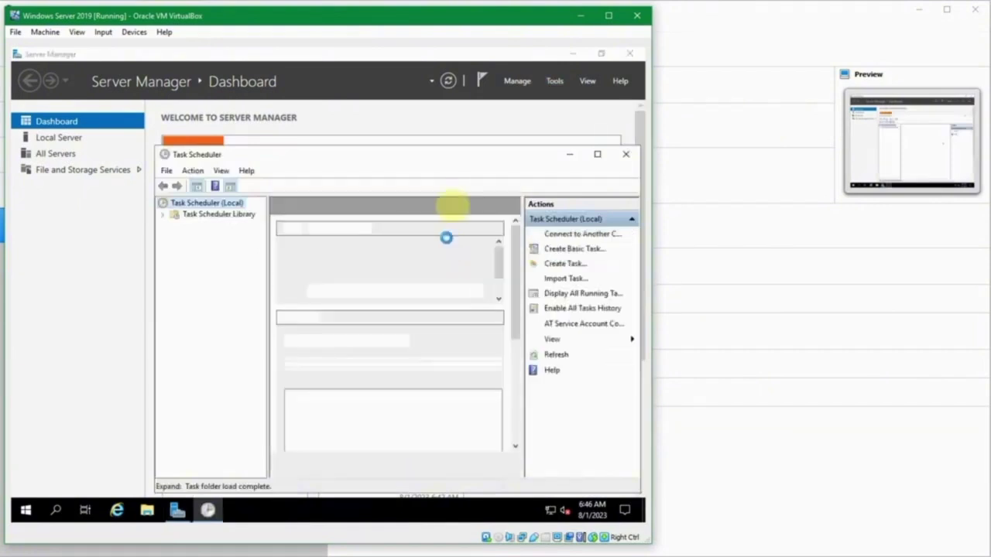
scroll(387, 263, down, 1)
scroll(387, 260, up, 1)
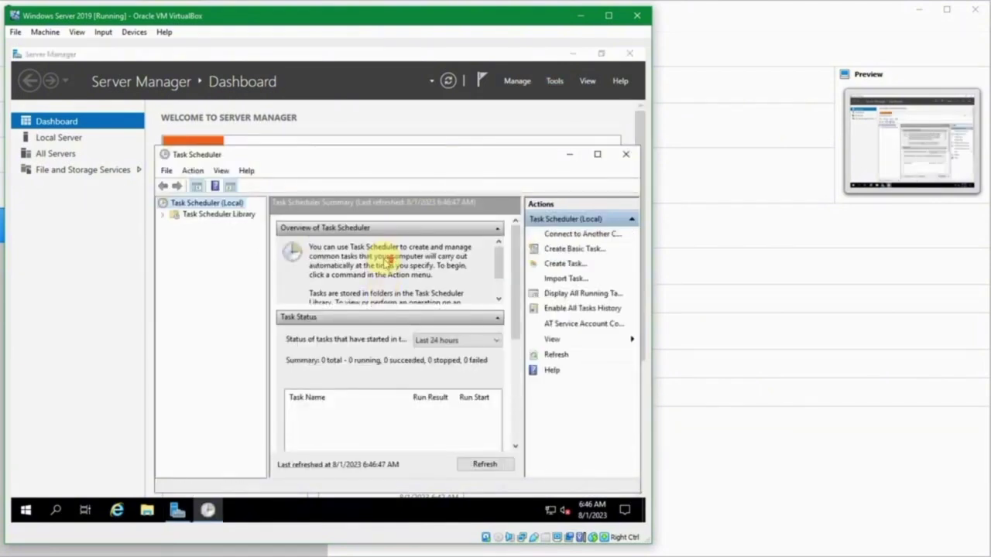
drag(455, 161, 348, 124)
click(489, 117)
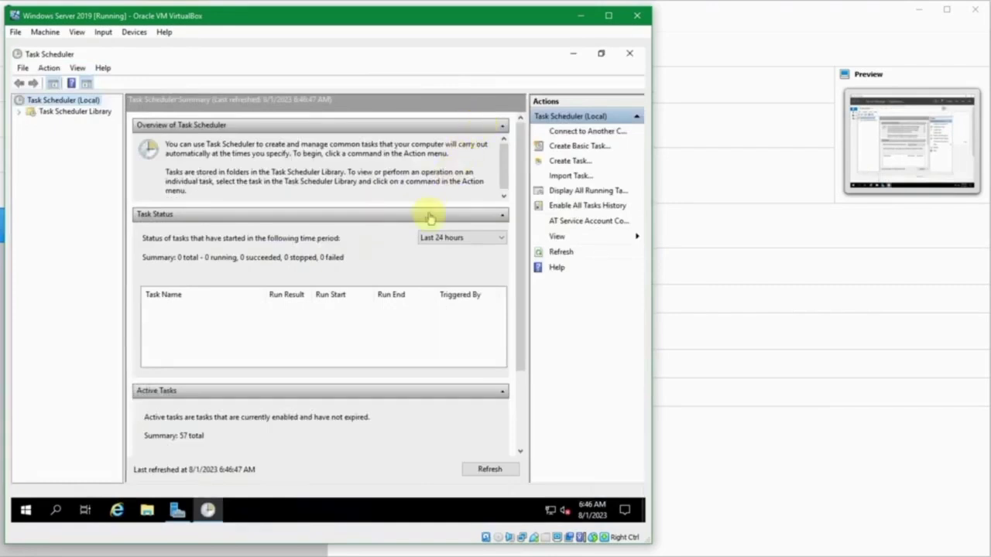
click(629, 52)
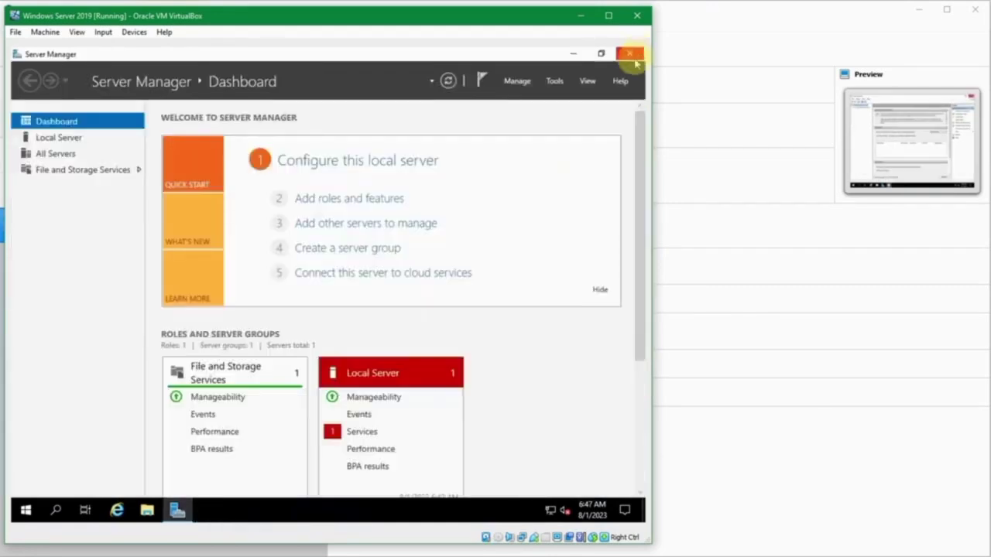
Review Server Manager's list of administrative tools, and open Internet Explorer to view its Enhanced Security Configuration page before closing it.
click(557, 81)
click(561, 81)
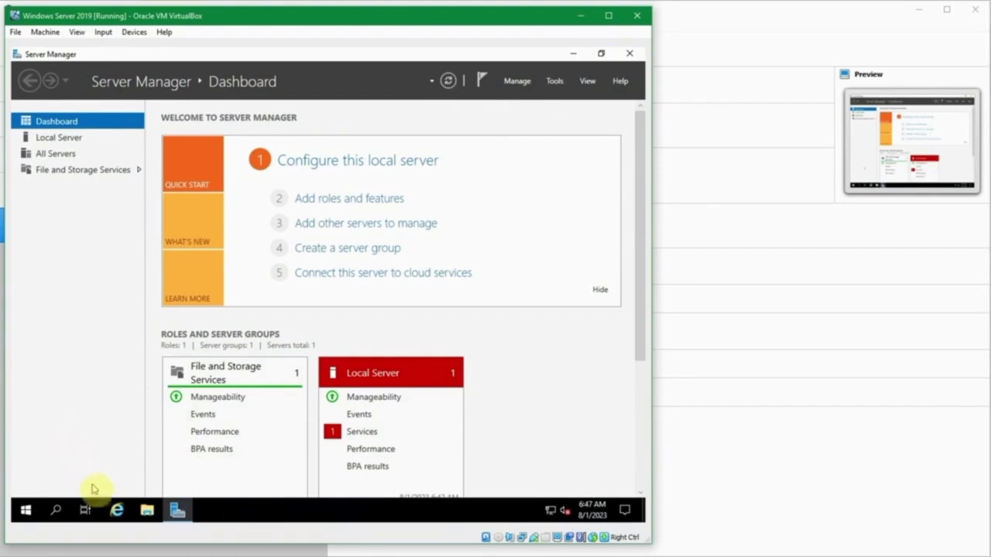
click(116, 509)
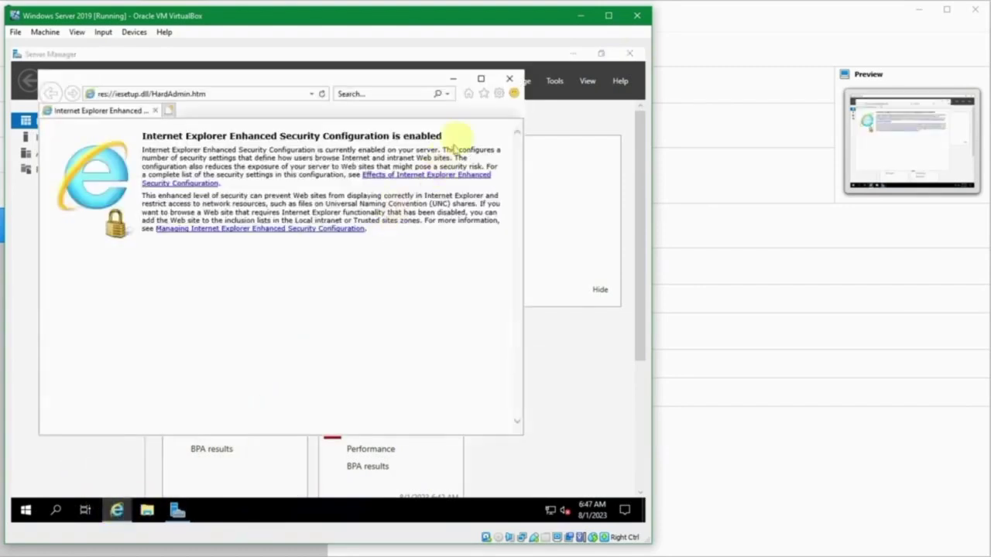
click(509, 81)
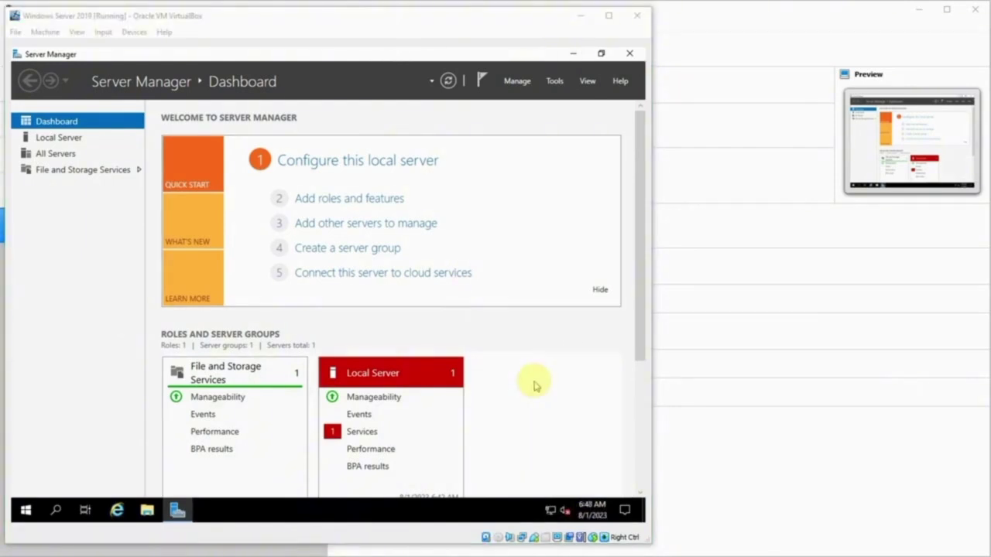
Try to open Control Panel by running the command "control" from the Run dialog.
click(533, 380)
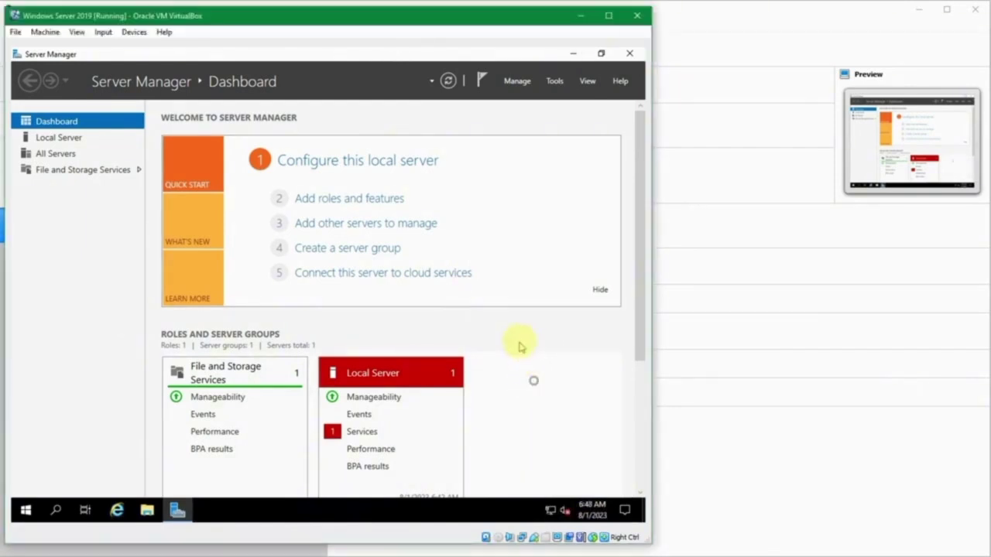
key(super+r)
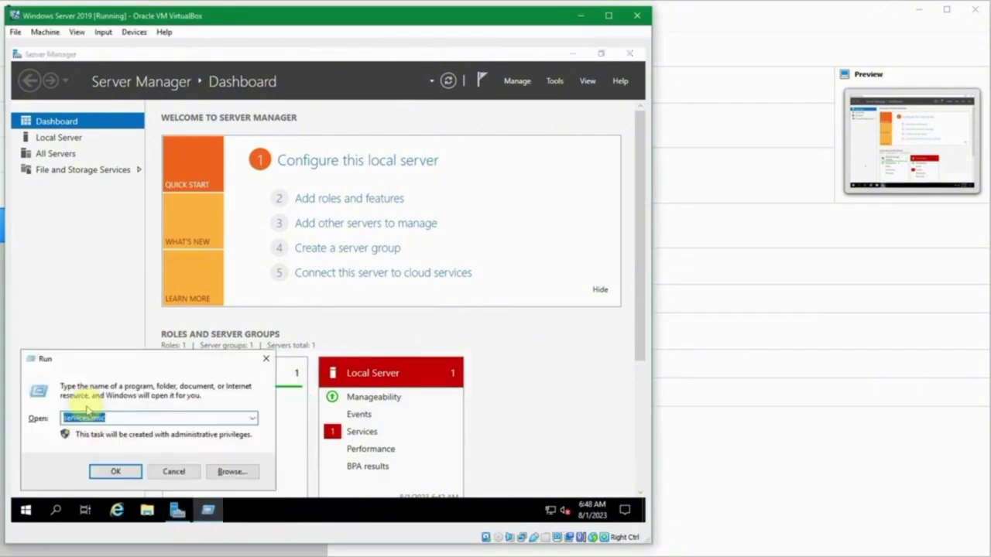
text(control)
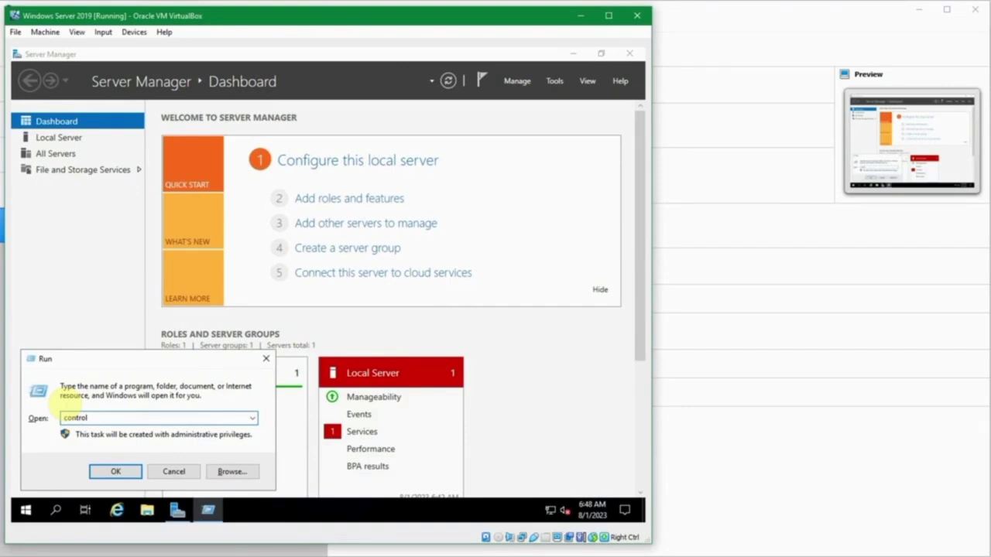
key(Return)
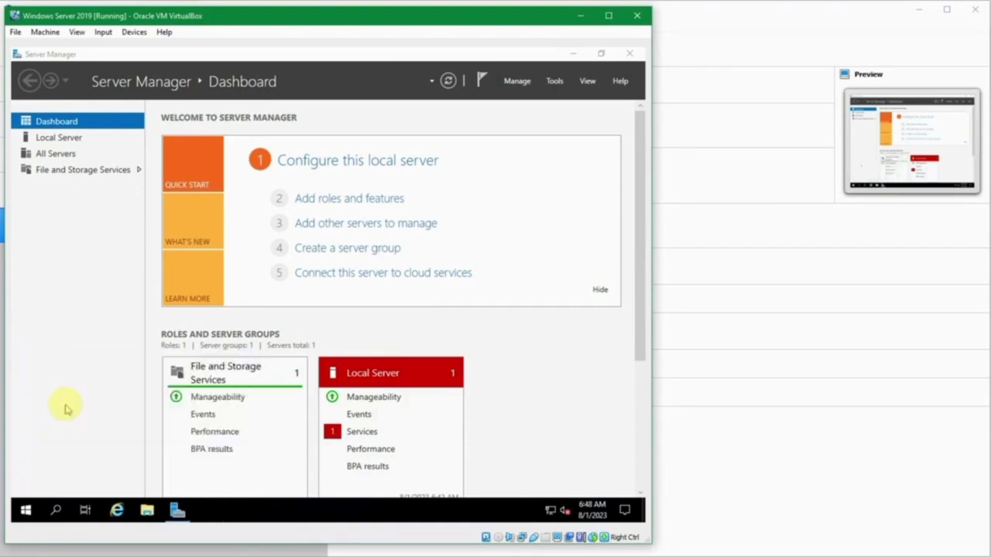
Search Windows for "control" and open the Control Panel app from the results.
key(super)
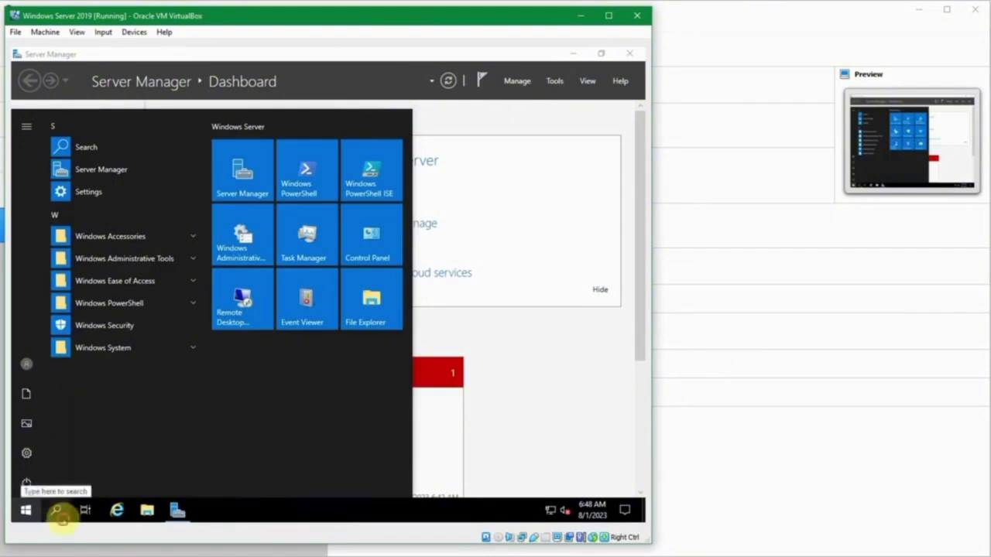
click(55, 510)
text(control)
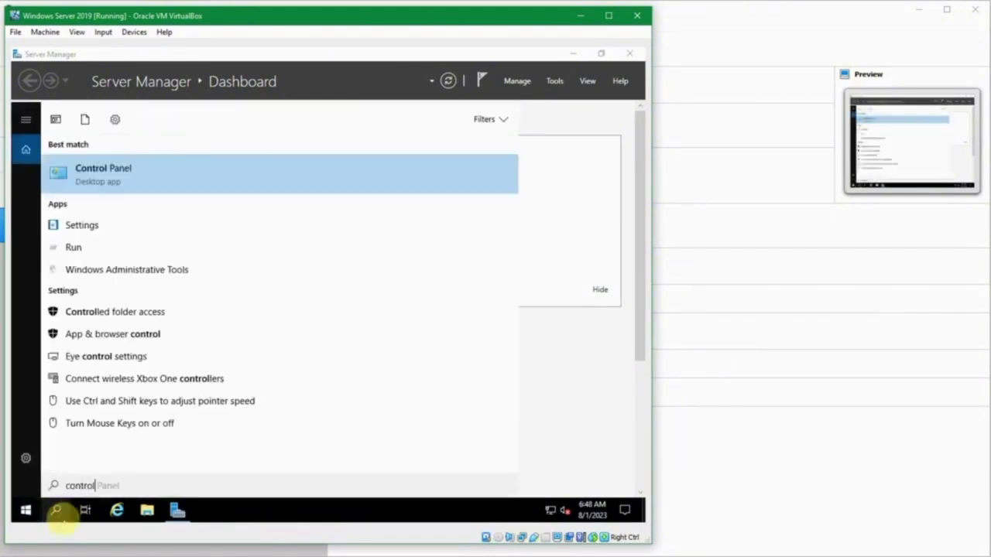
click(139, 166)
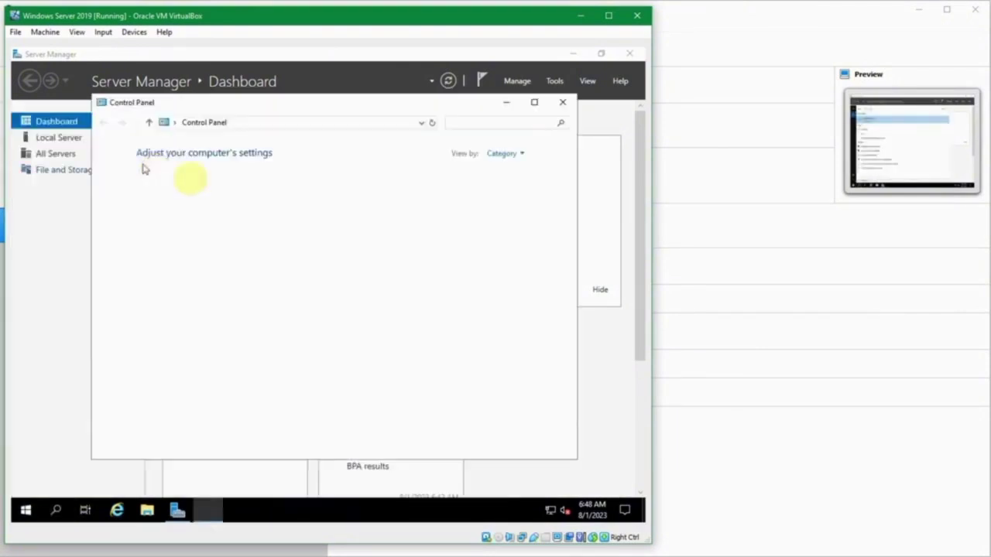
Try the small icons view in Control Panel and settle on large icons.
click(505, 155)
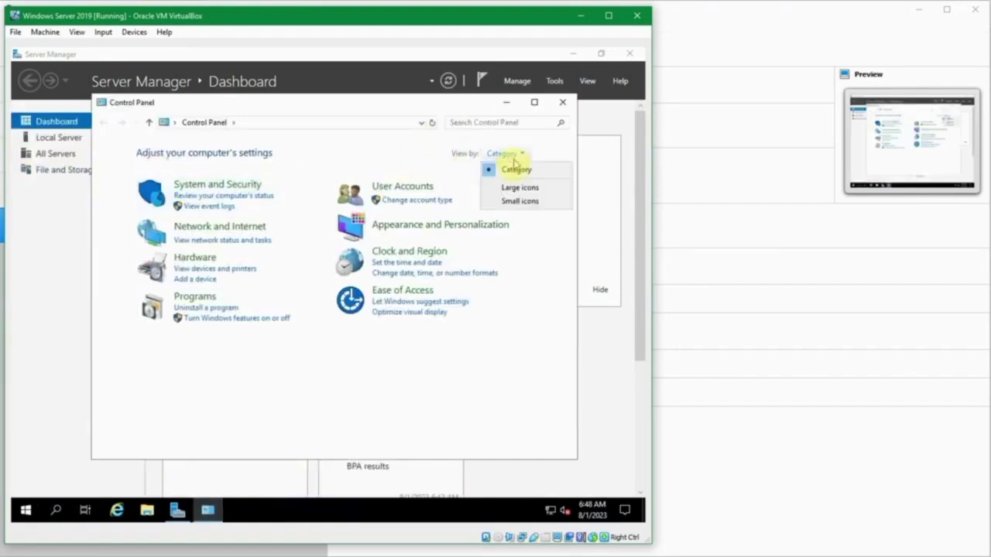
click(516, 200)
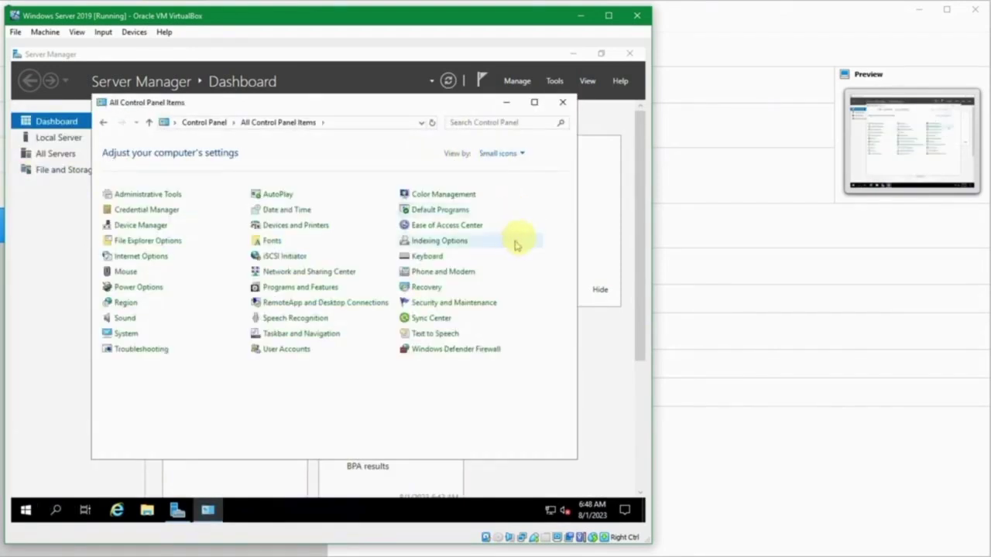
click(507, 155)
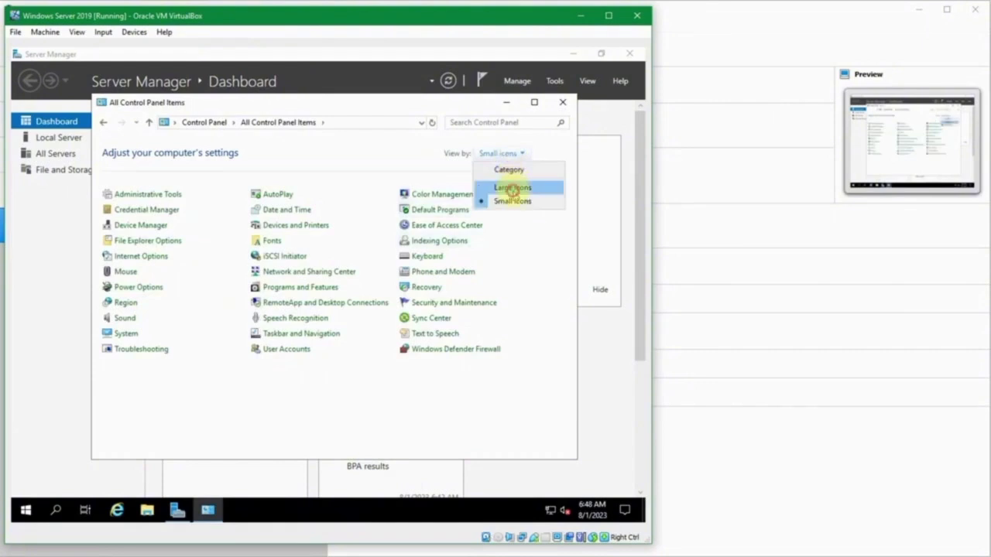
click(512, 187)
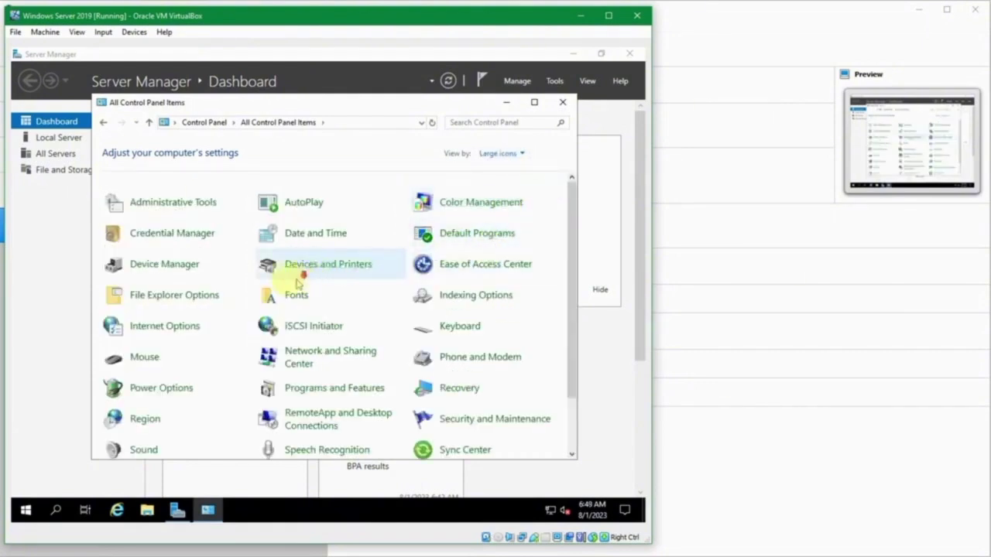
Set the server's time zone to (UTC+07:00) Bangkok, Hanoi, Jakarta in the Date and Time settings and confirm it.
scroll(321, 271, down, 1)
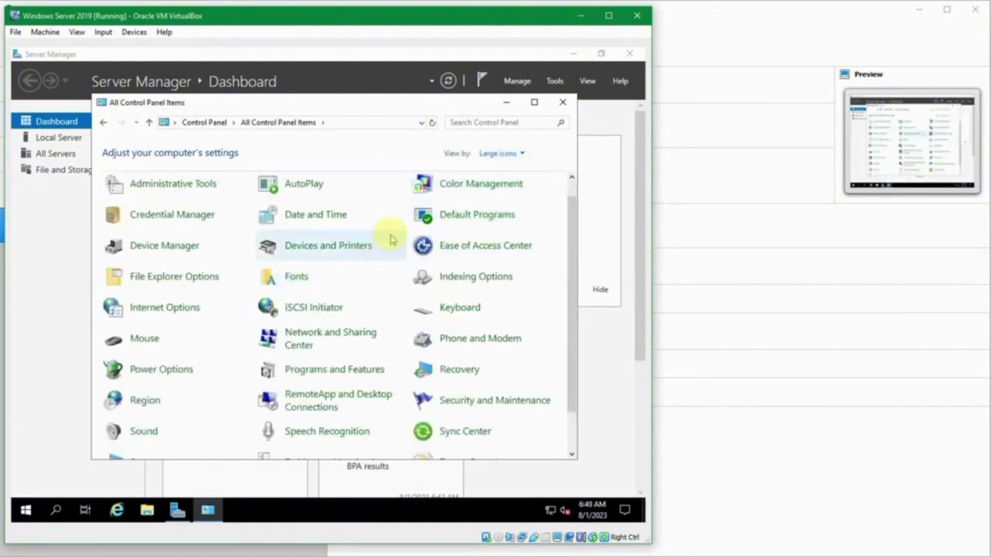
click(325, 220)
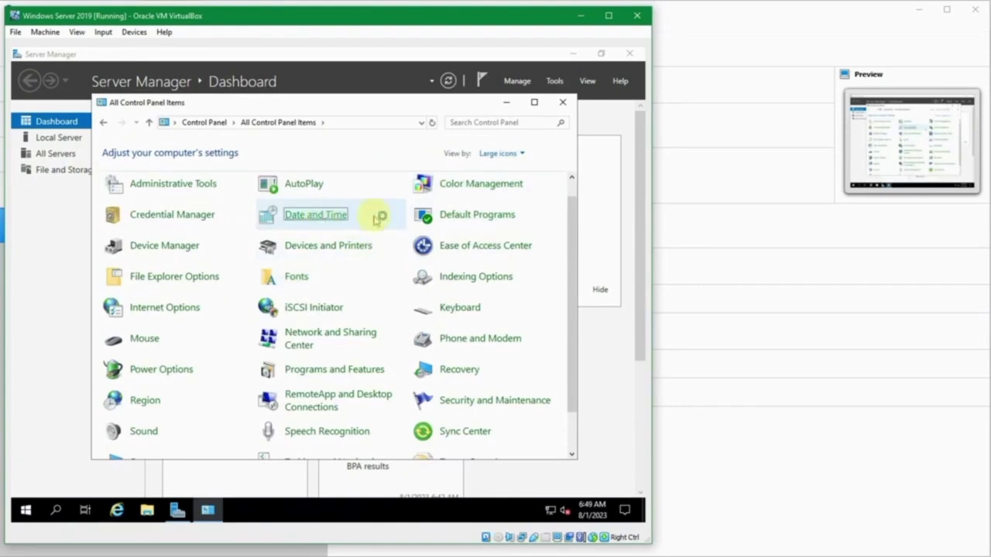
click(322, 306)
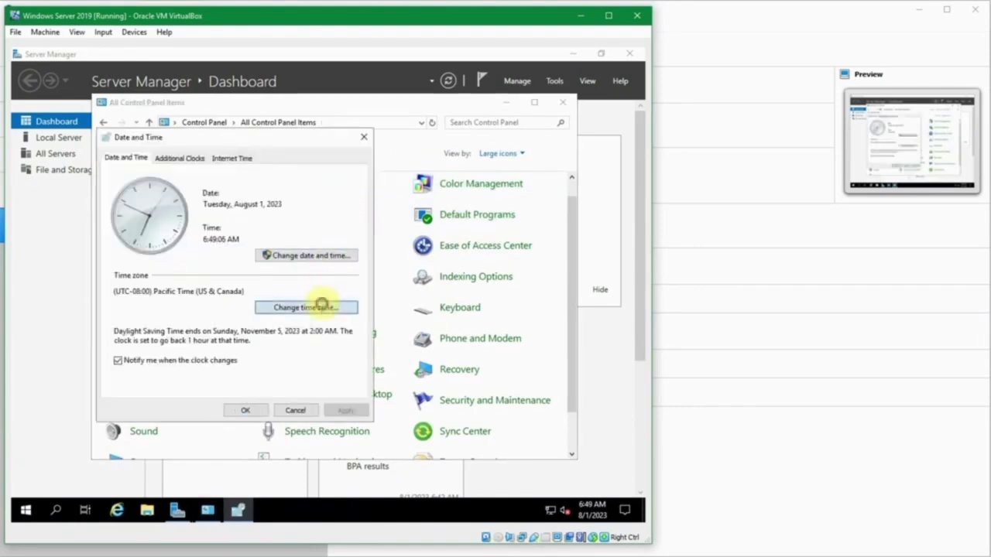
click(281, 211)
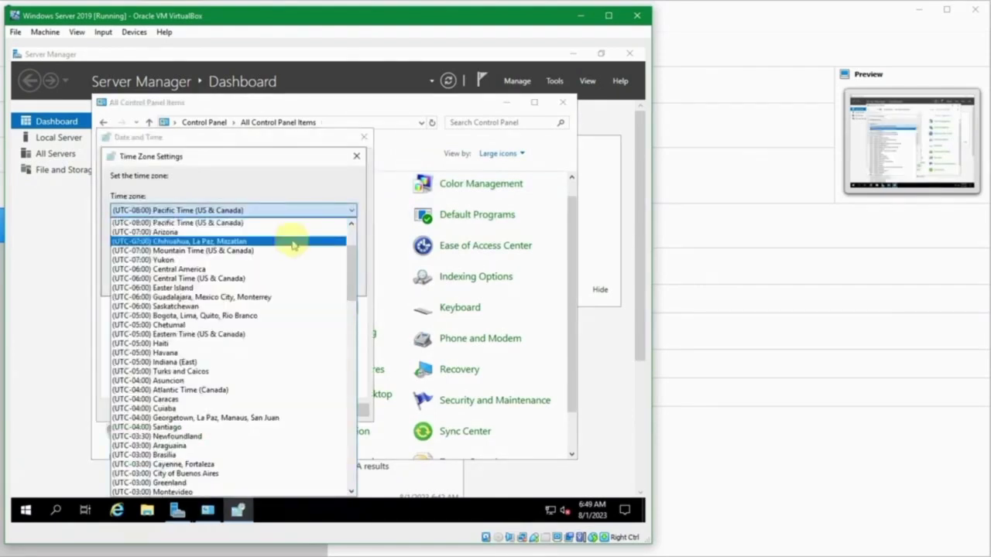
scroll(331, 271, down, 12)
scroll(336, 282, down, 11)
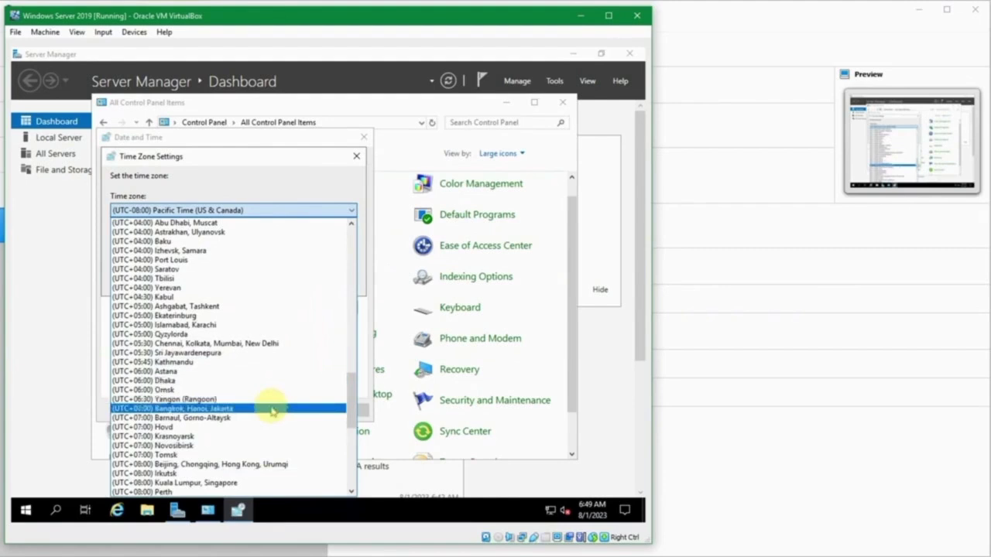
click(270, 408)
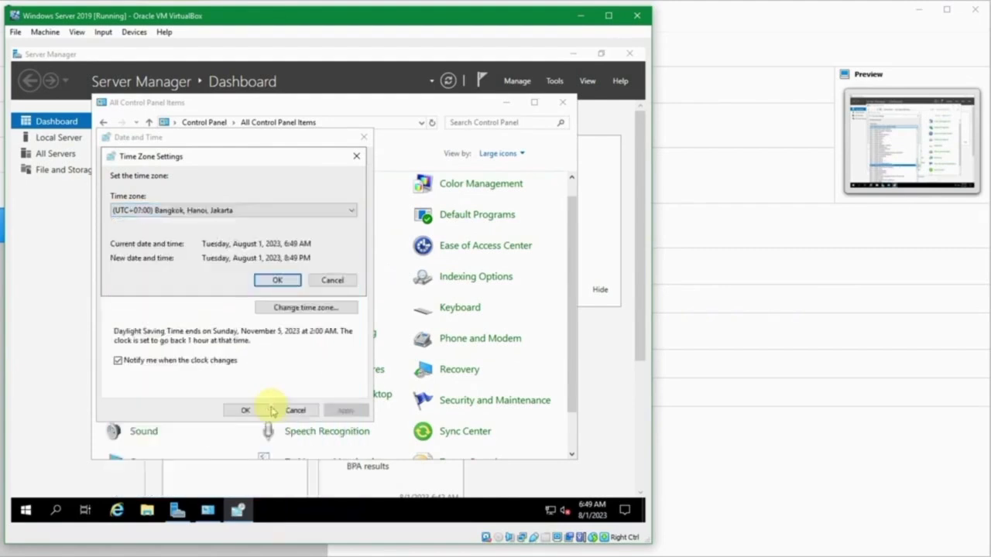
click(284, 282)
click(245, 410)
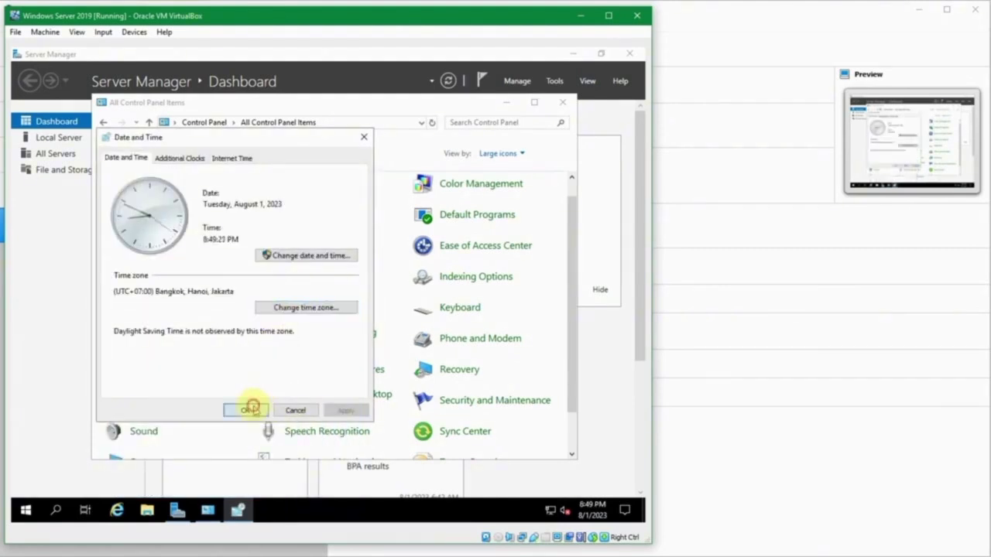
mouse_move(585, 512)
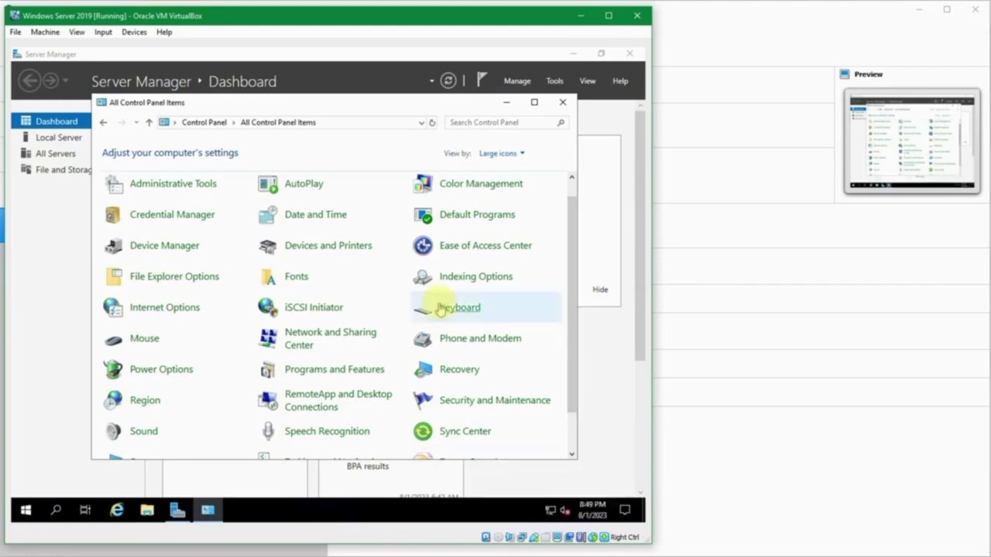
View the Ethernet adapter's connection details from Network and Sharing Center, highlighting the IPv4 address, and close the network connections windows.
scroll(442, 309, down, 1)
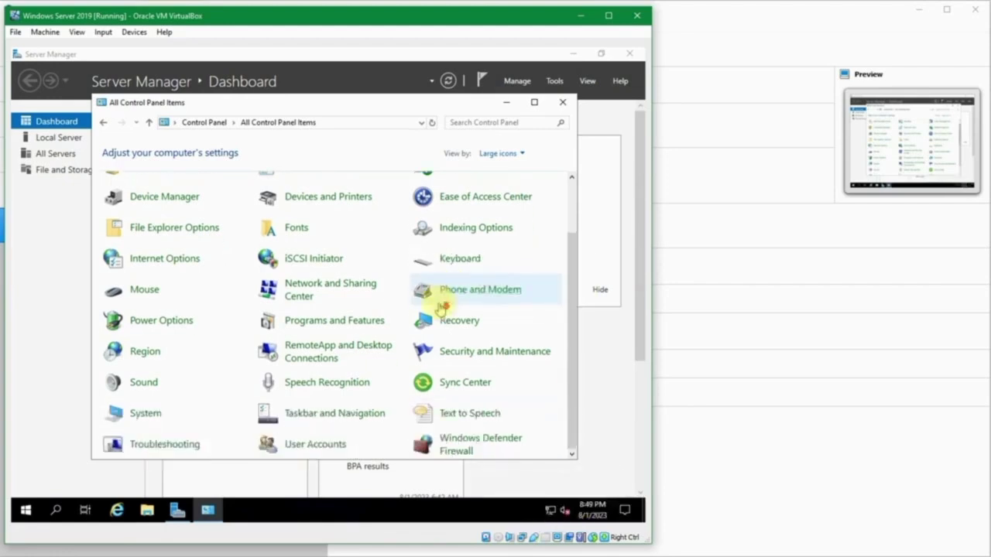
click(355, 298)
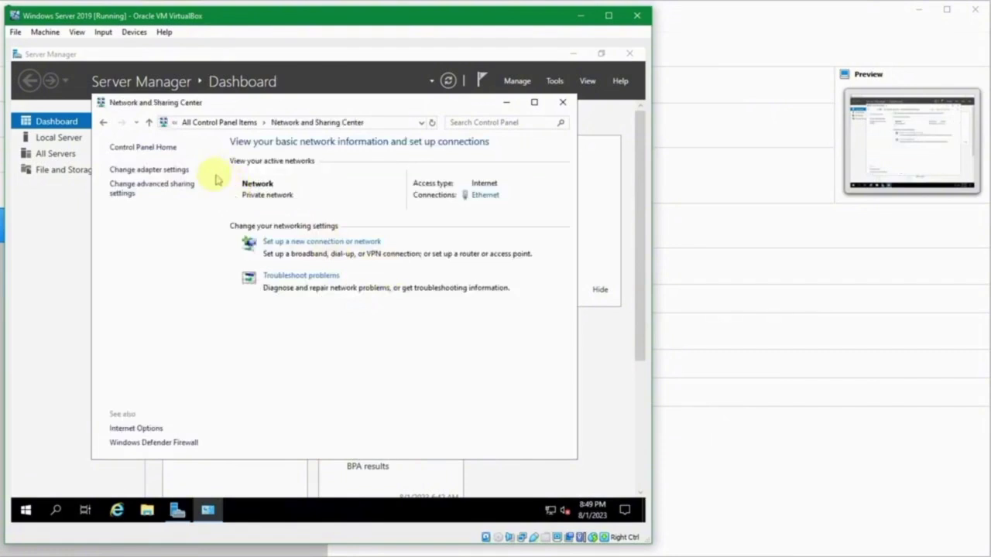
click(186, 169)
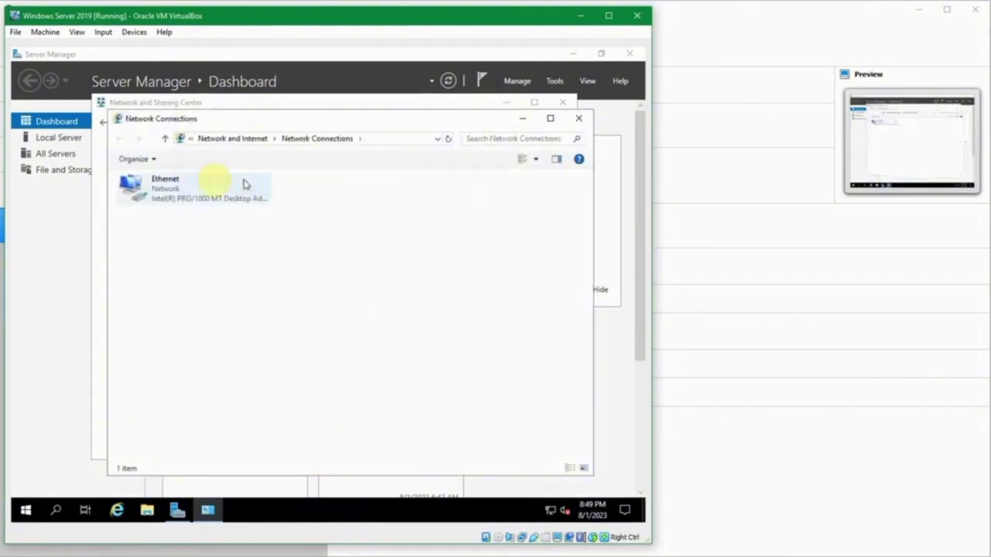
double_click(176, 186)
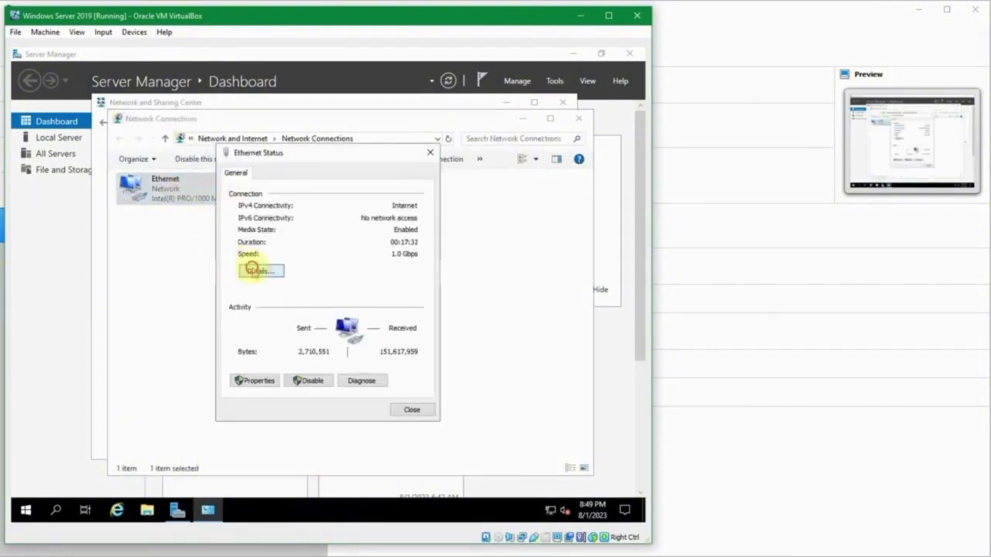
click(248, 270)
click(352, 263)
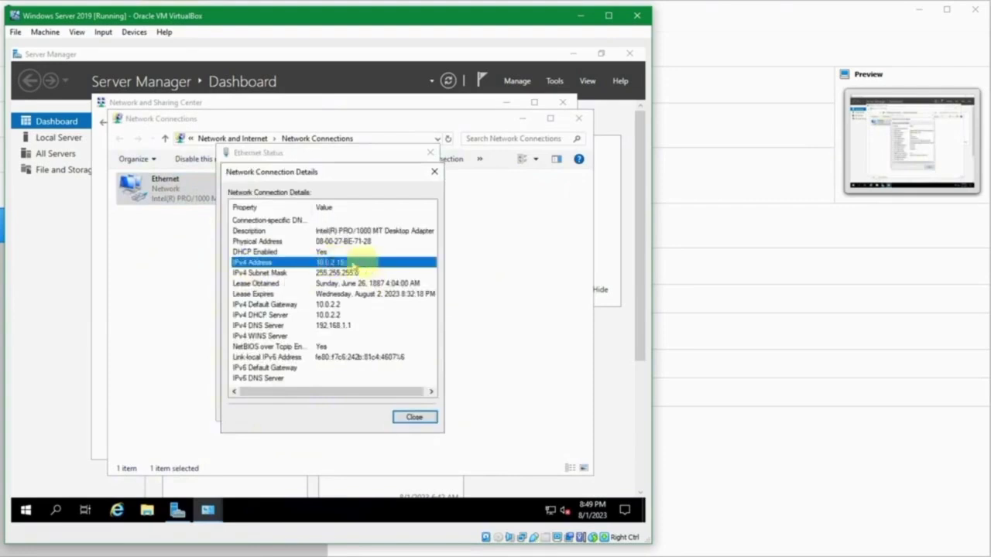
click(415, 419)
click(411, 407)
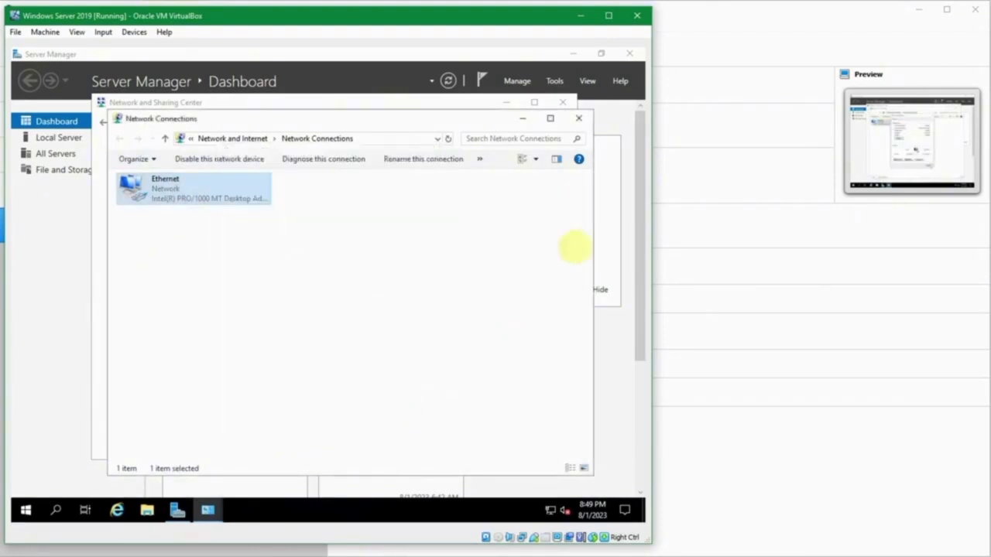
click(578, 117)
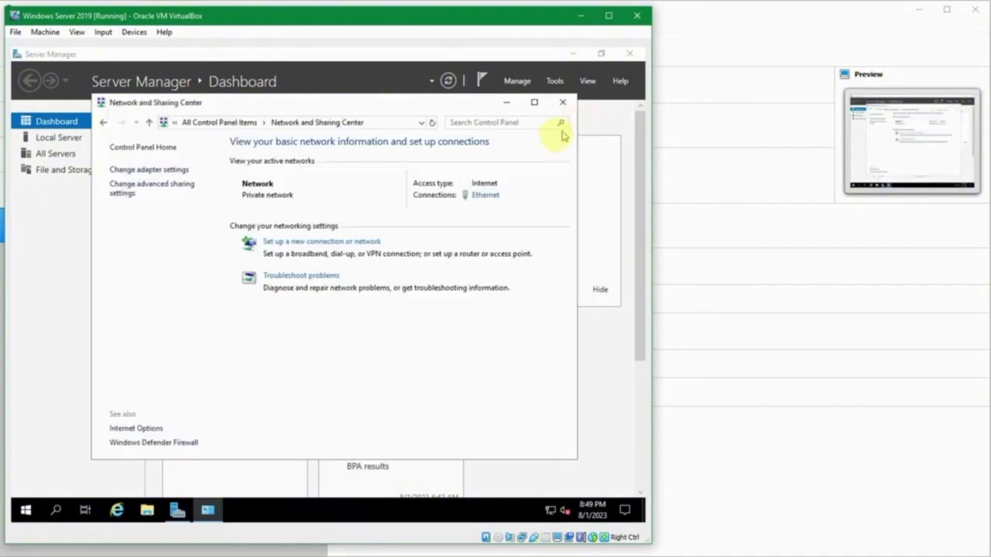
Return to All Control Panel Items, look through the remaining items, and close Control Panel.
click(219, 122)
scroll(290, 304, down, 2)
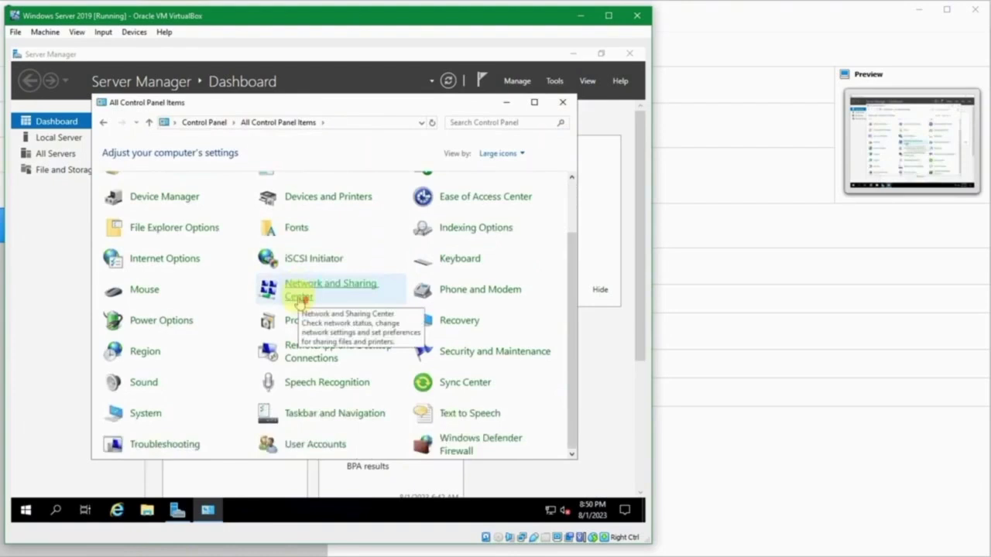
scroll(298, 300, up, 2)
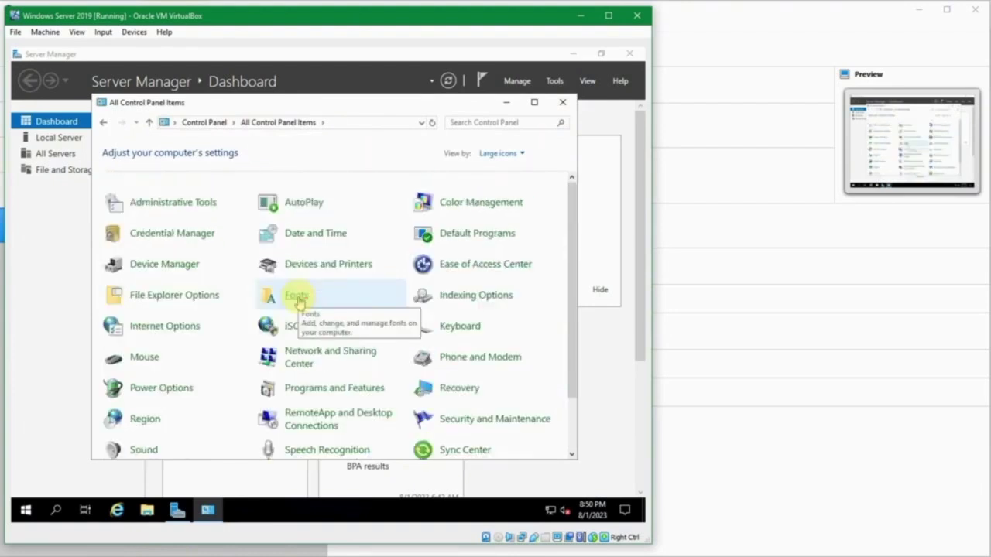
scroll(298, 299, down, 2)
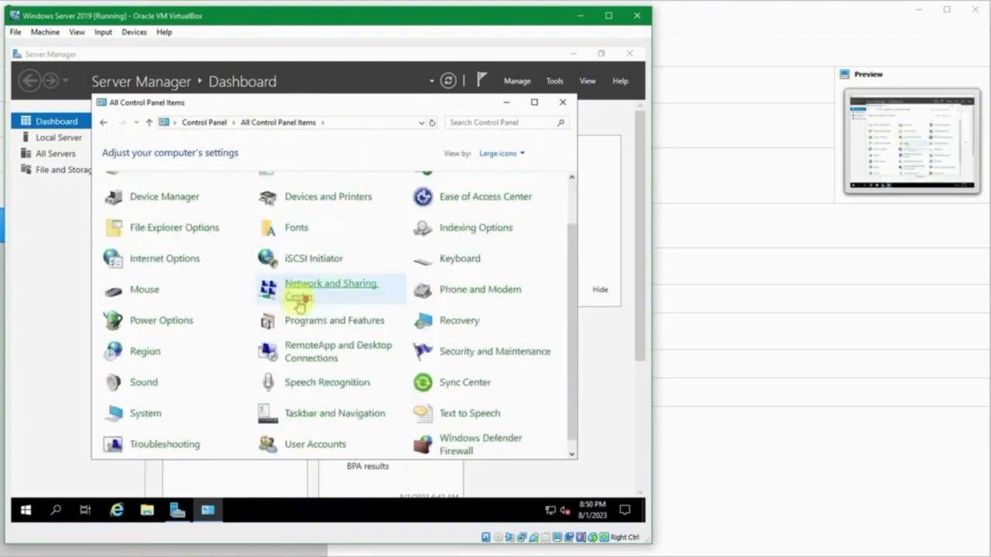
click(559, 103)
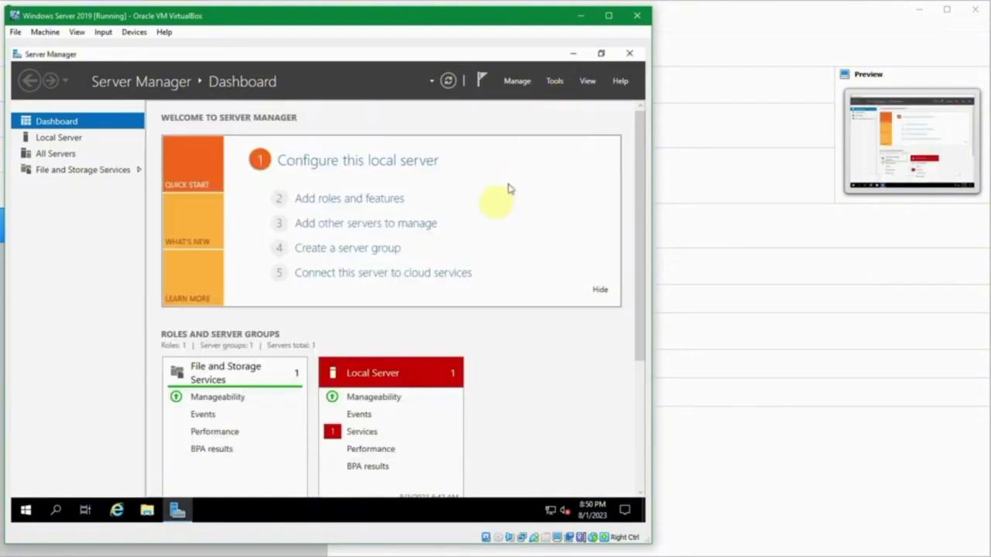
Examine the Local Server services alert on the Server Manager dashboard, select the Downloaded Maps Manager entry, and dismiss the detail view.
scroll(523, 344, down, 3)
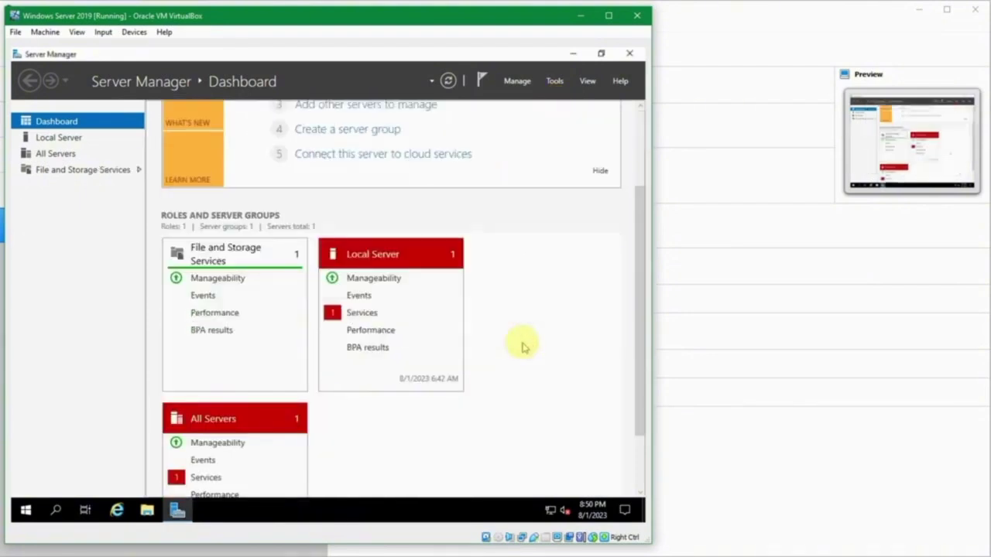
scroll(523, 344, down, 2)
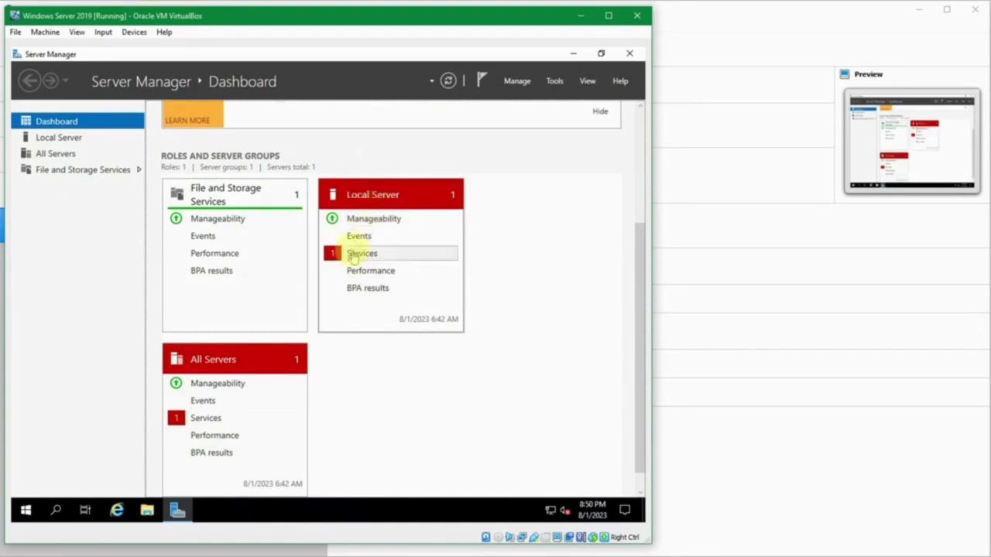
click(354, 258)
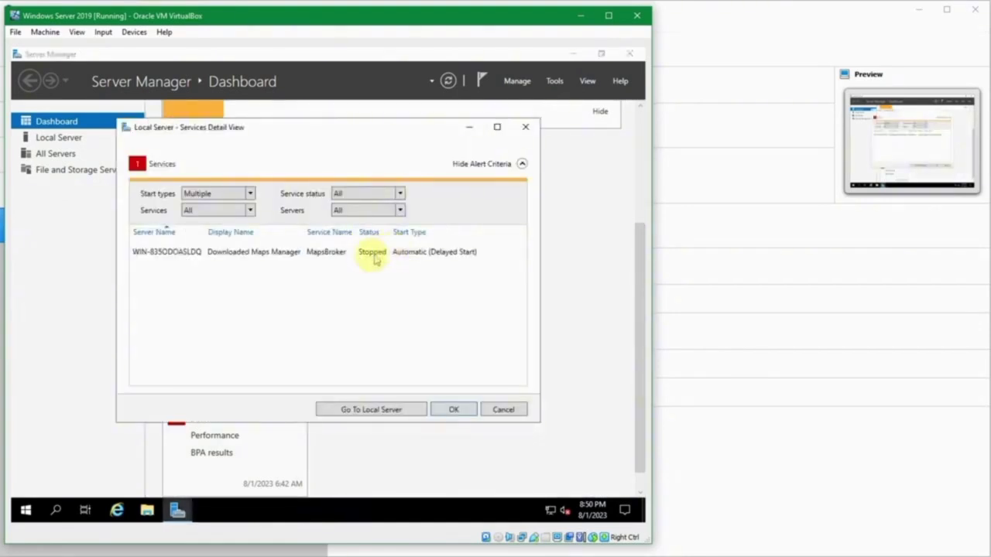
click(368, 258)
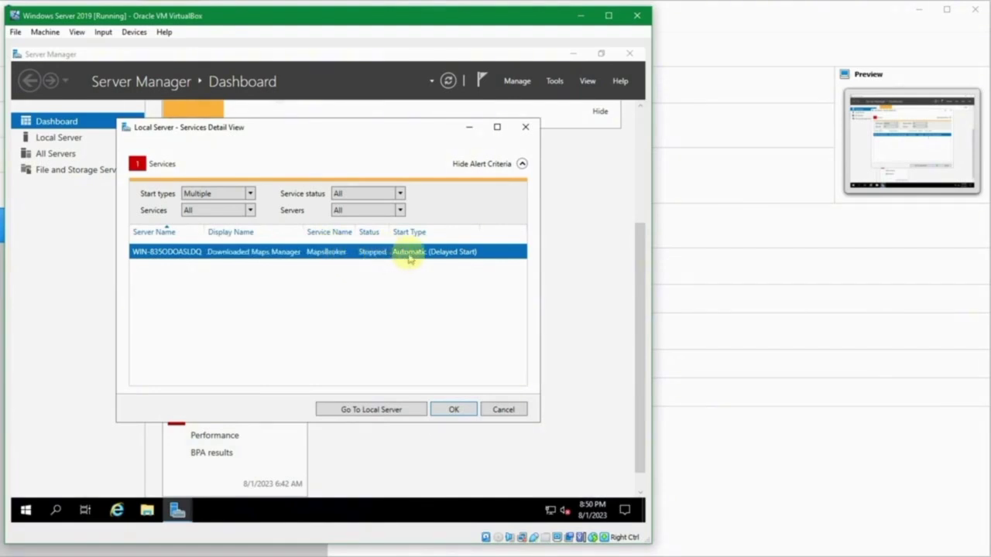
click(513, 409)
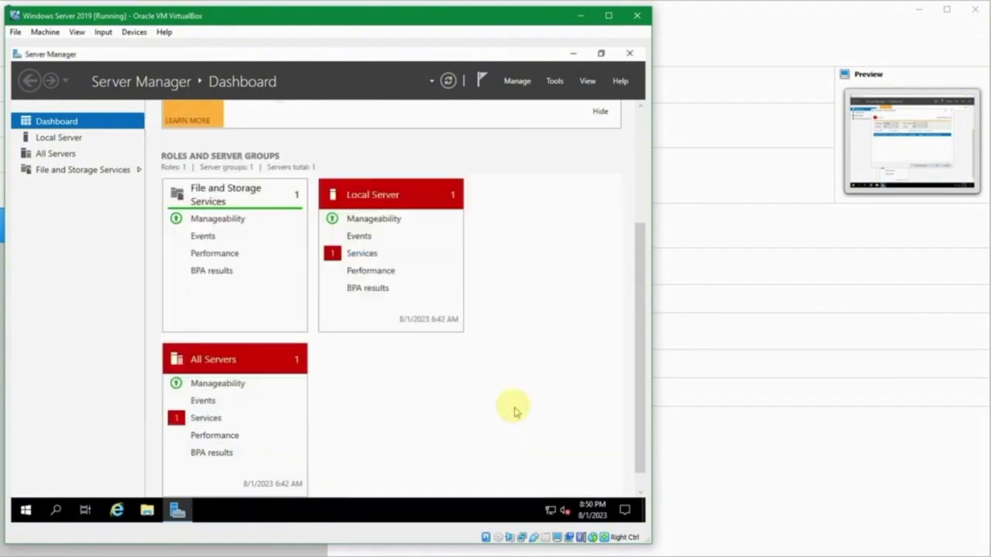
Inspect the All Servers services alert on the dashboard, select the Downloaded Maps Manager entry, and dismiss the detail view.
scroll(391, 369, down, 1)
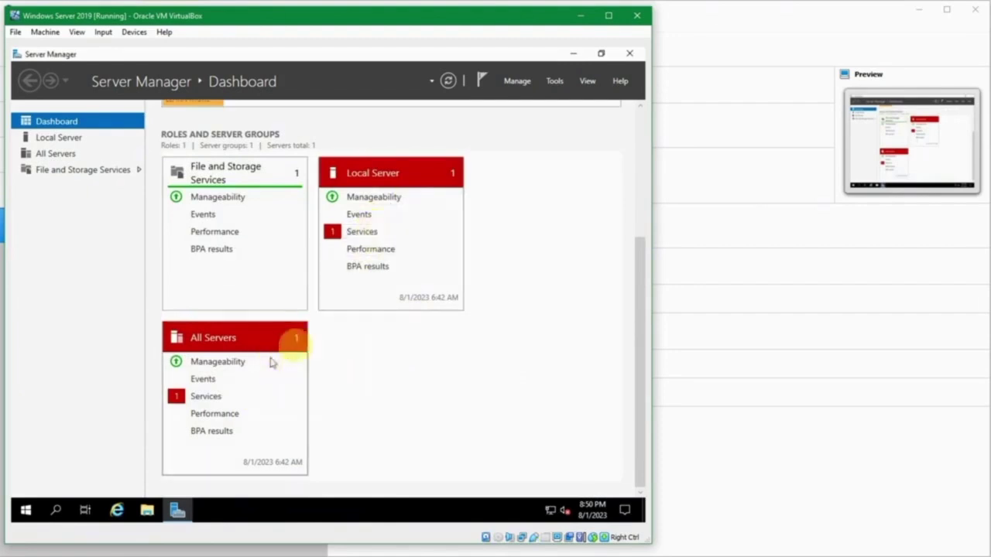
scroll(325, 359, up, 1)
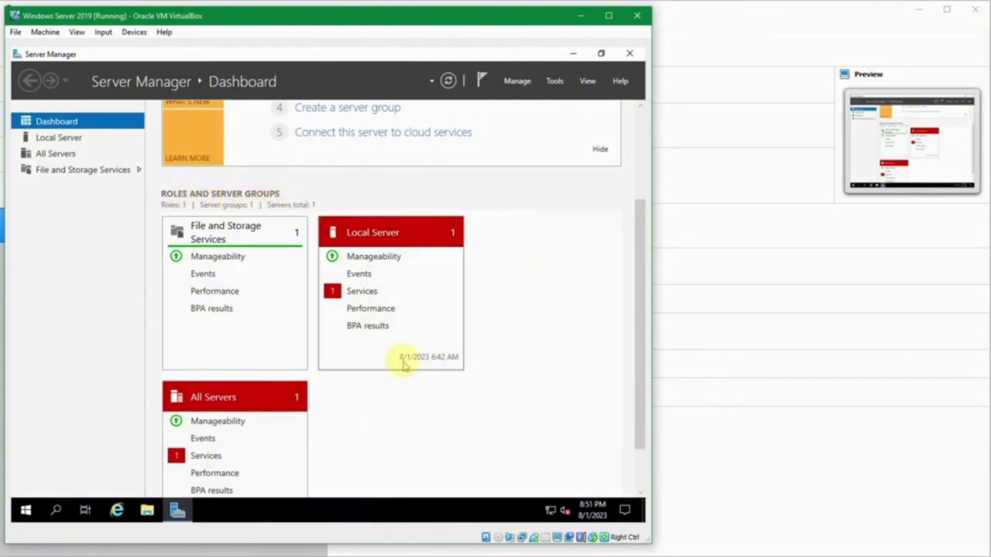
scroll(404, 361, down, 1)
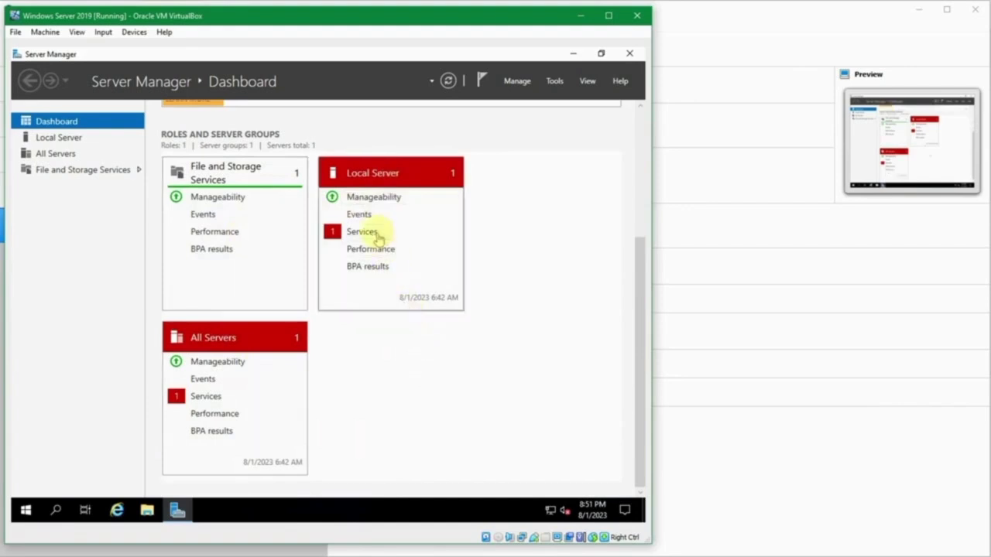
click(217, 397)
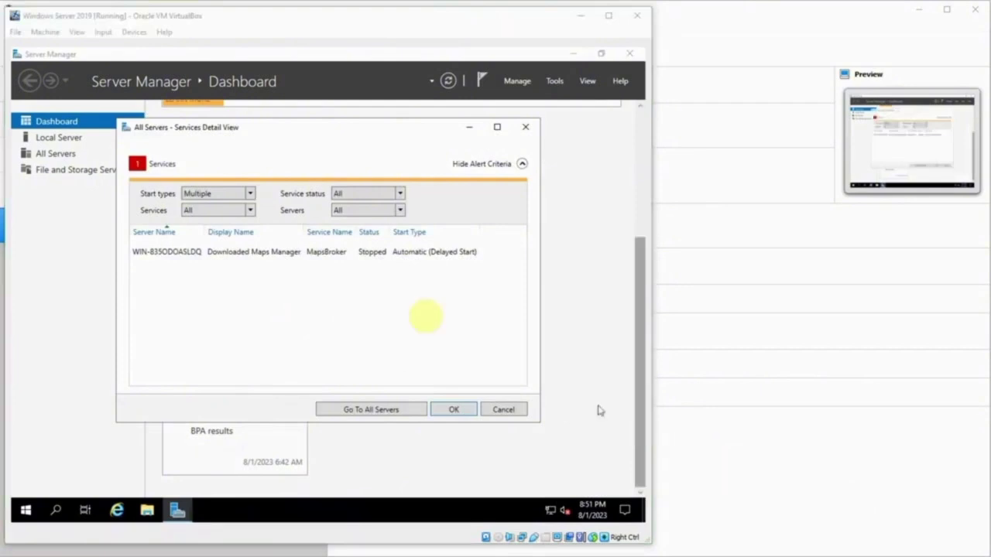
click(358, 254)
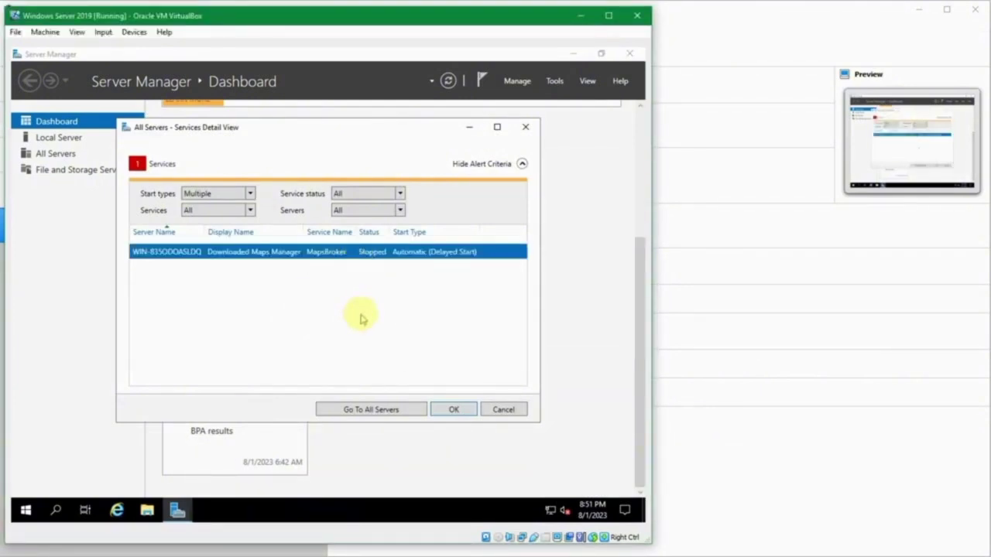
click(451, 411)
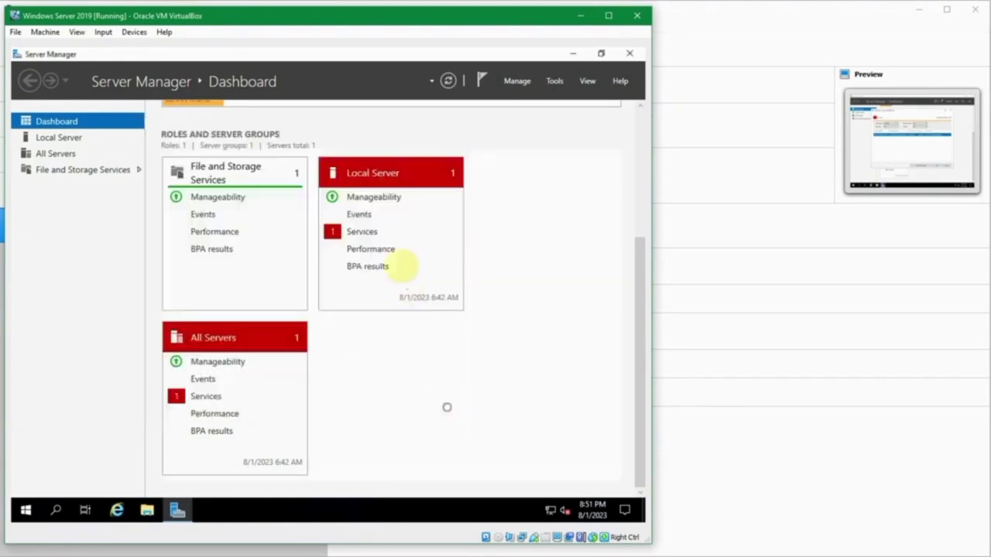
Review the Local Server services alert again with its Downloaded Maps Manager entry selected, and return to the role and server group tiles.
click(368, 234)
click(377, 255)
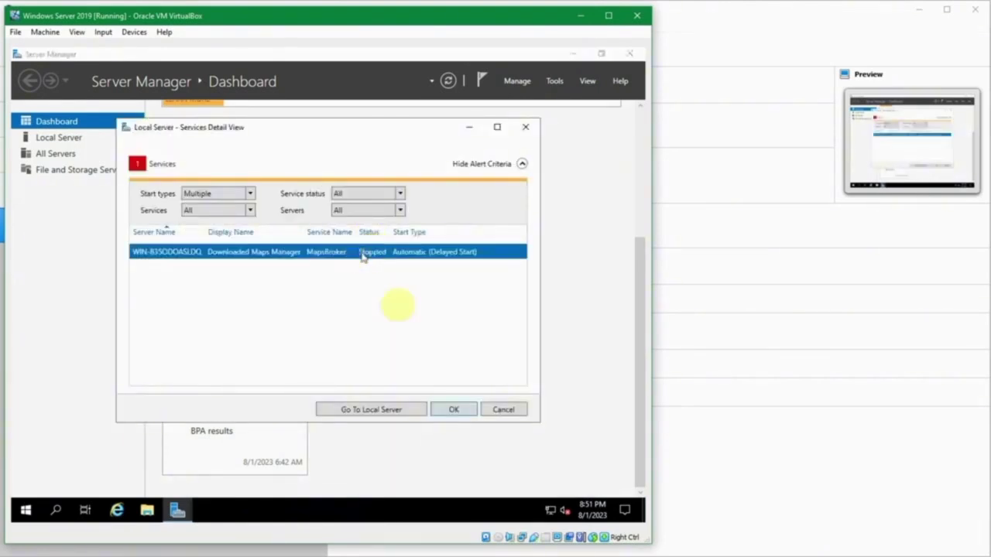
click(456, 408)
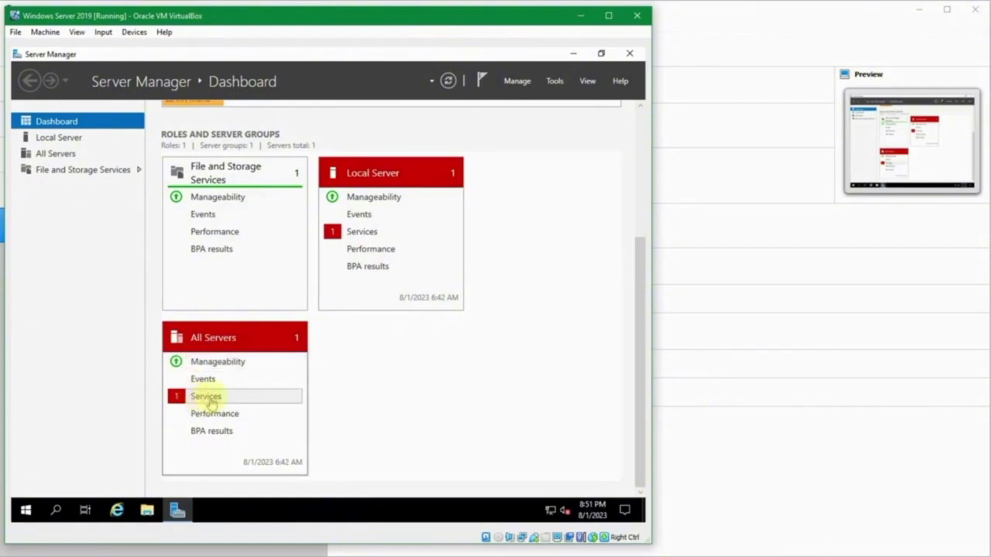
scroll(258, 411, up, 2)
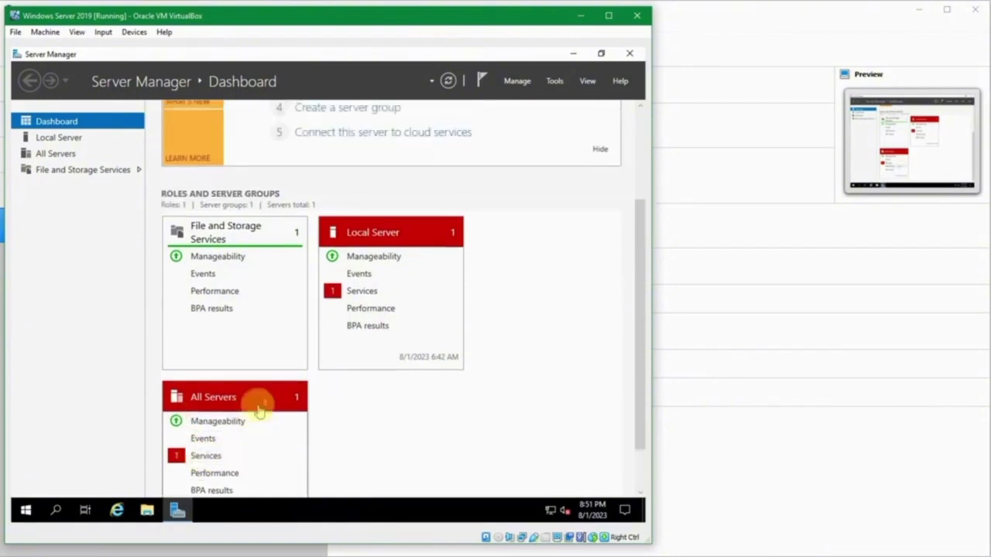
scroll(258, 411, down, 1)
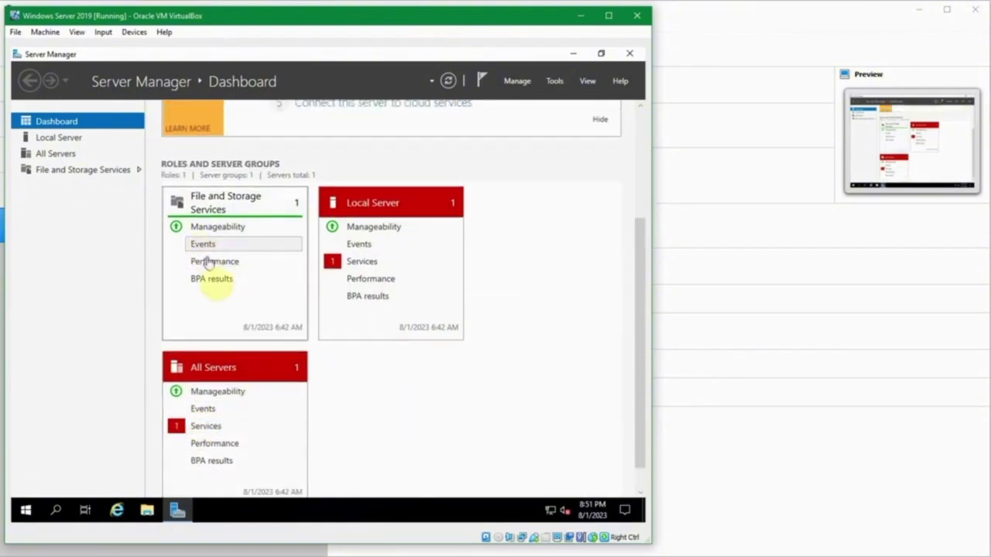
Examine the Local Server properties across their full width, from computer name and network settings to processor, memory and disk space.
click(69, 137)
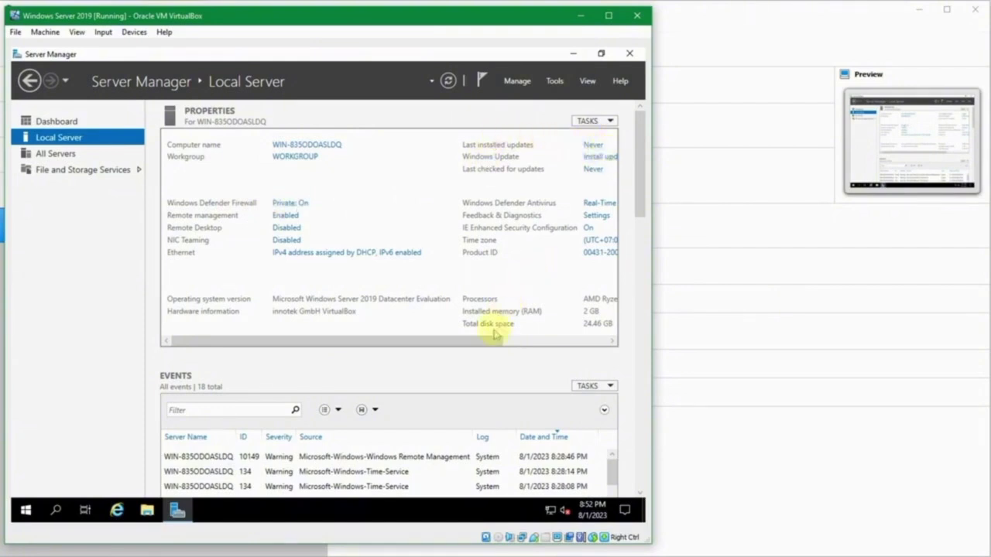
mouse_move(495, 339)
mouse_down()
mouse_move(604, 335)
mouse_move(466, 334)
mouse_up()
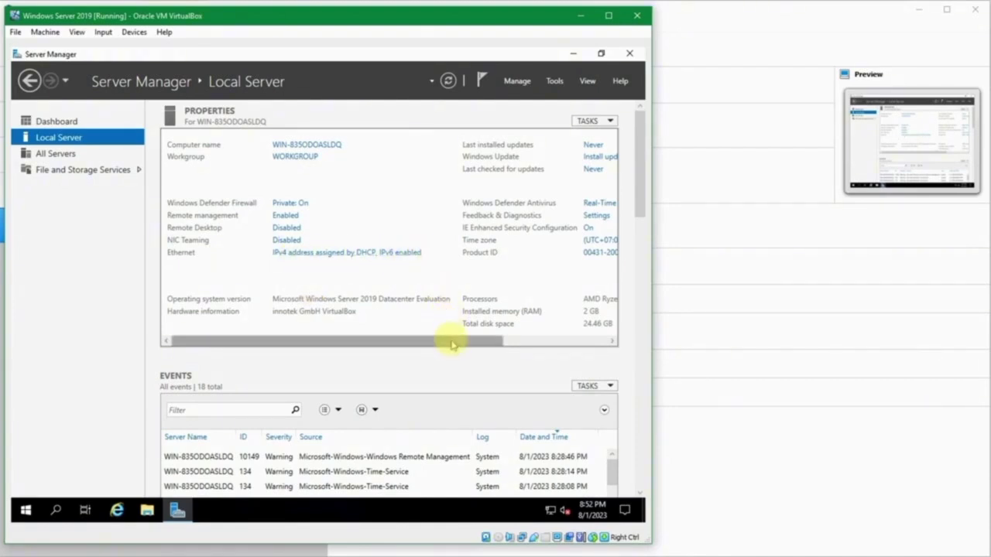
drag(448, 341, 387, 338)
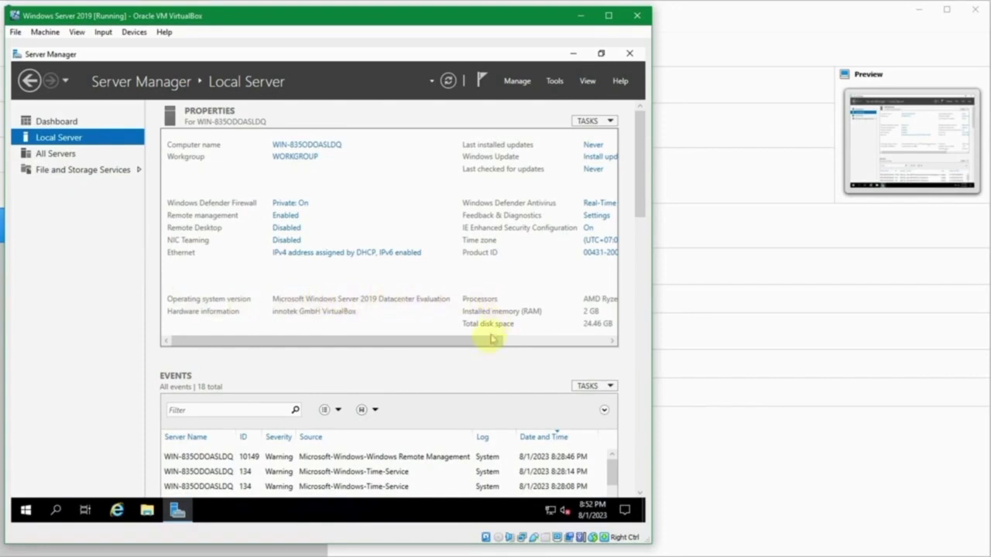
drag(490, 338, 593, 346)
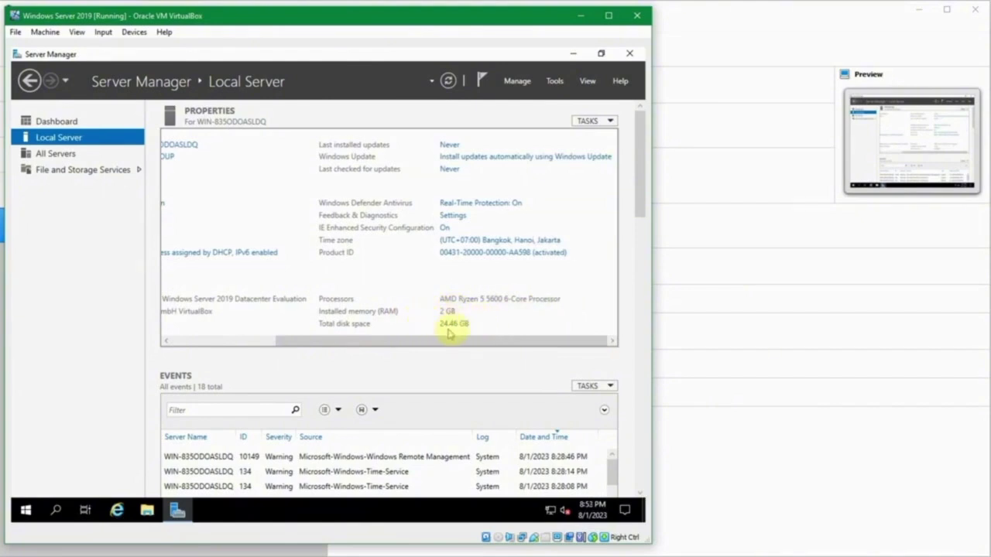
drag(488, 348, 279, 349)
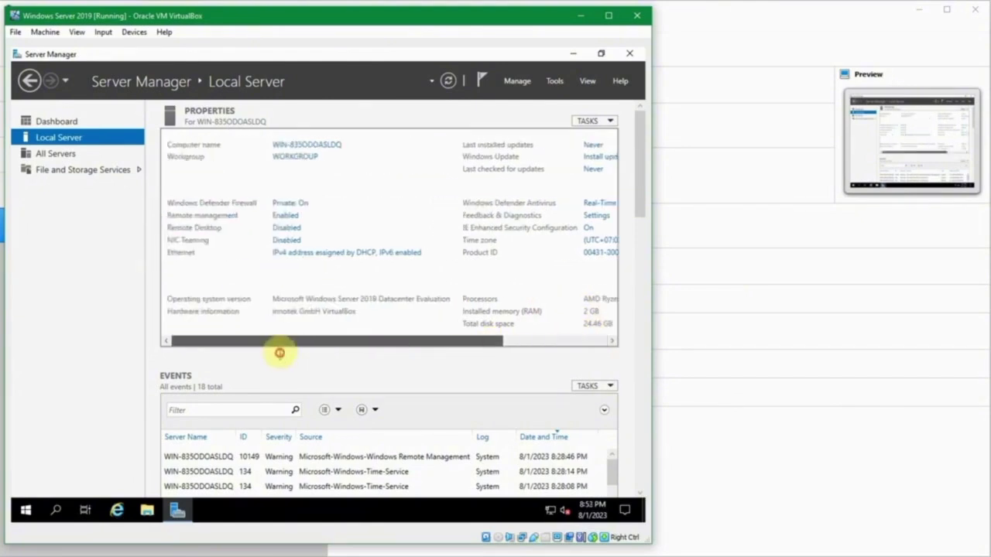
View the All Servers page, select the listed server, and look over its events.
click(62, 153)
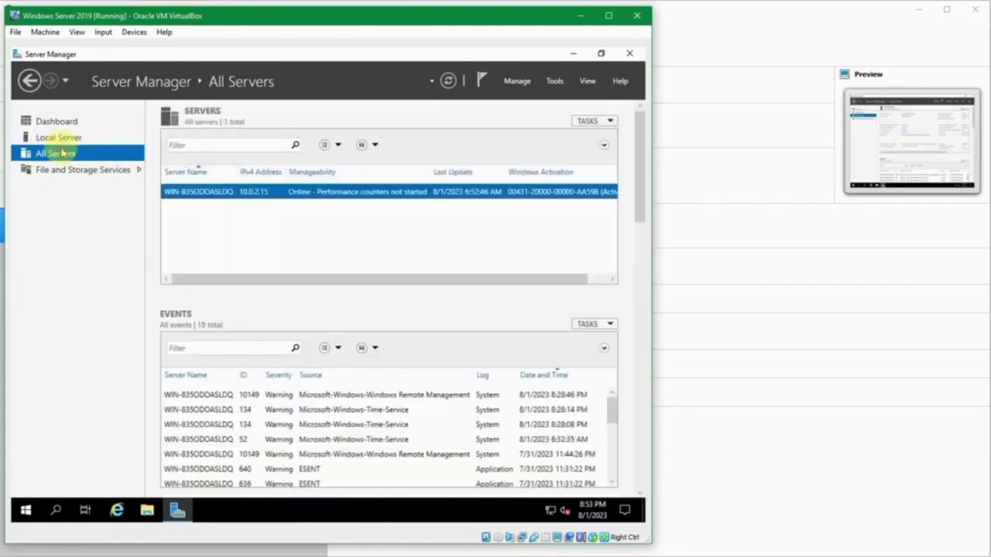
click(172, 192)
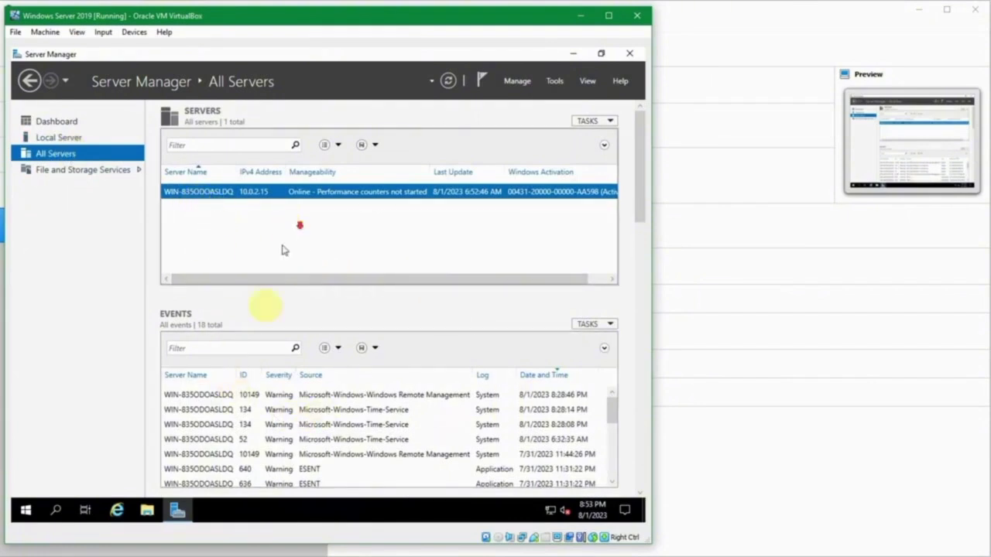
scroll(280, 398, down, 4)
scroll(280, 399, up, 5)
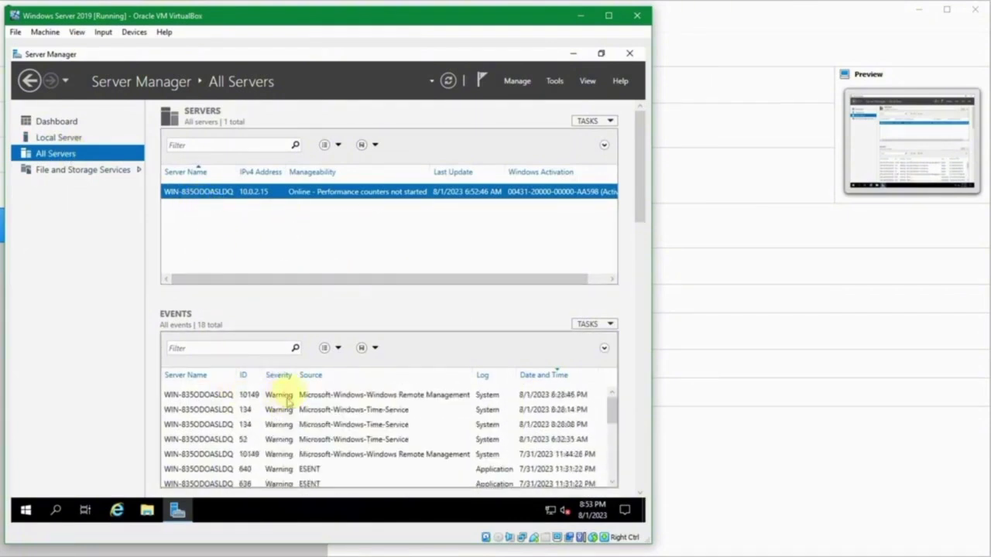
View the Servers page of File and Storage Services, comparing it with the All Servers page.
click(126, 171)
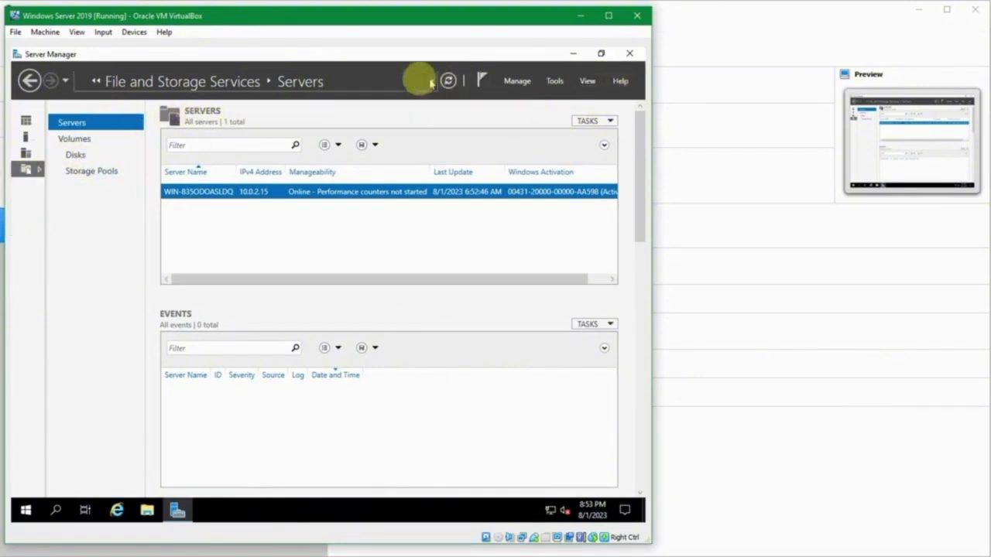
click(23, 153)
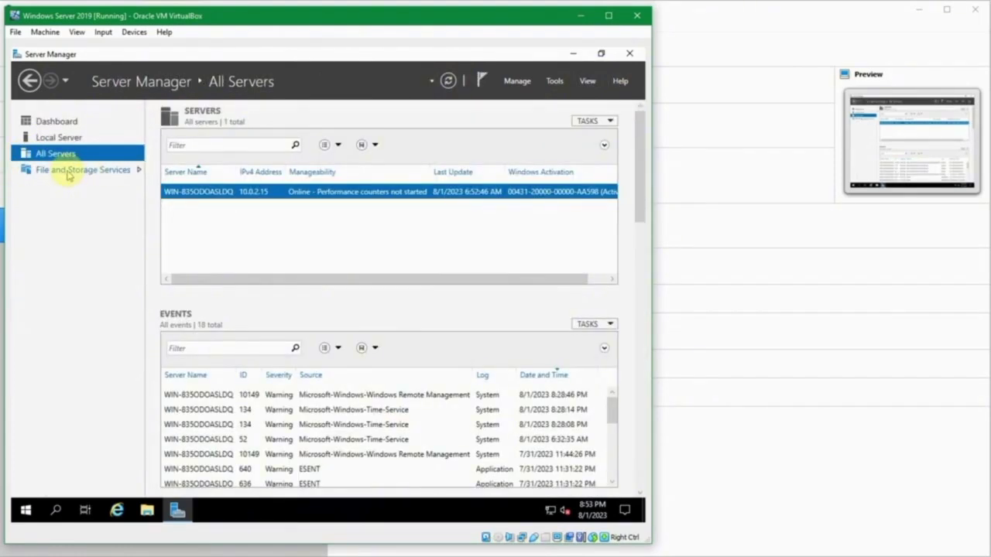
click(68, 170)
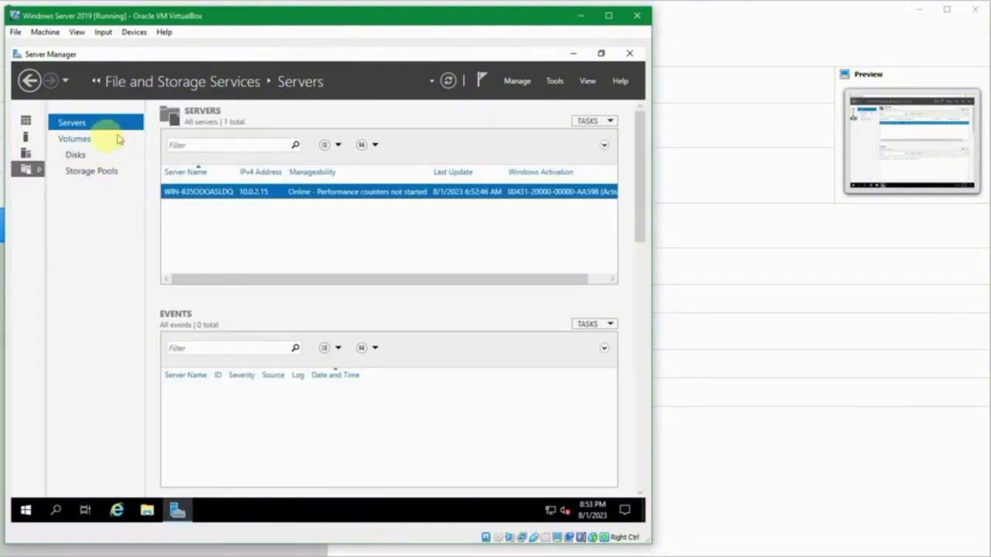
click(95, 138)
click(94, 127)
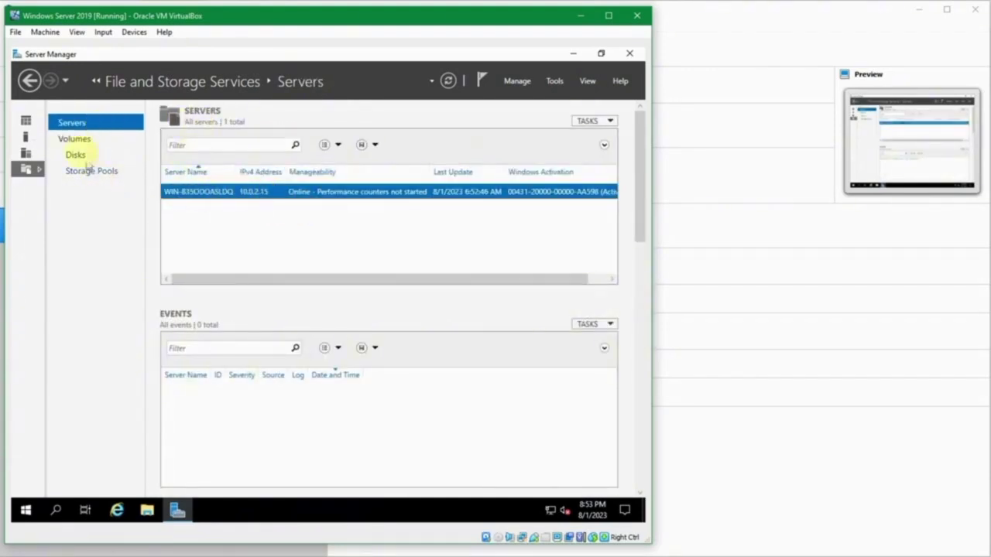
Inspect the System Reserved and C: volumes, and check the Disks and Storage Pools pages in File and Storage Services.
click(72, 138)
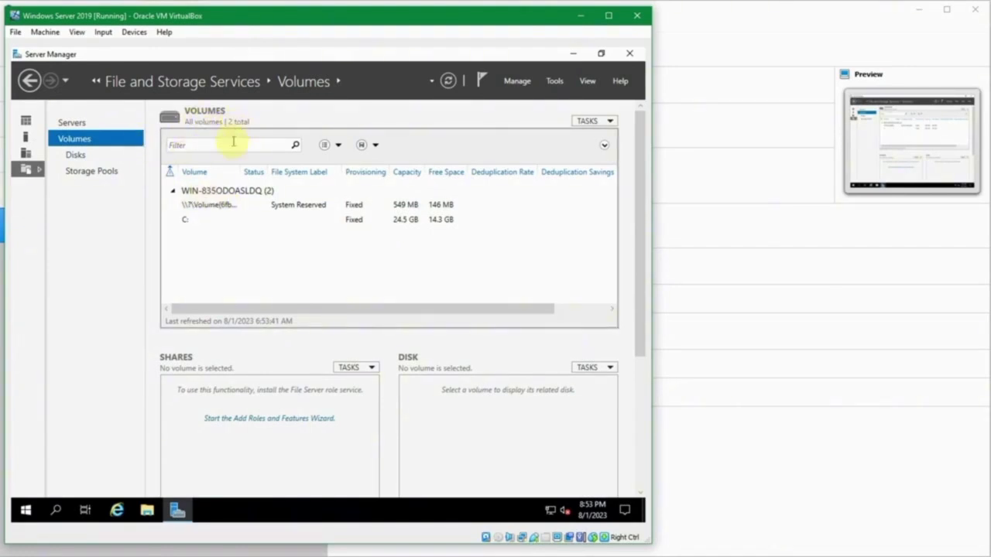
click(290, 206)
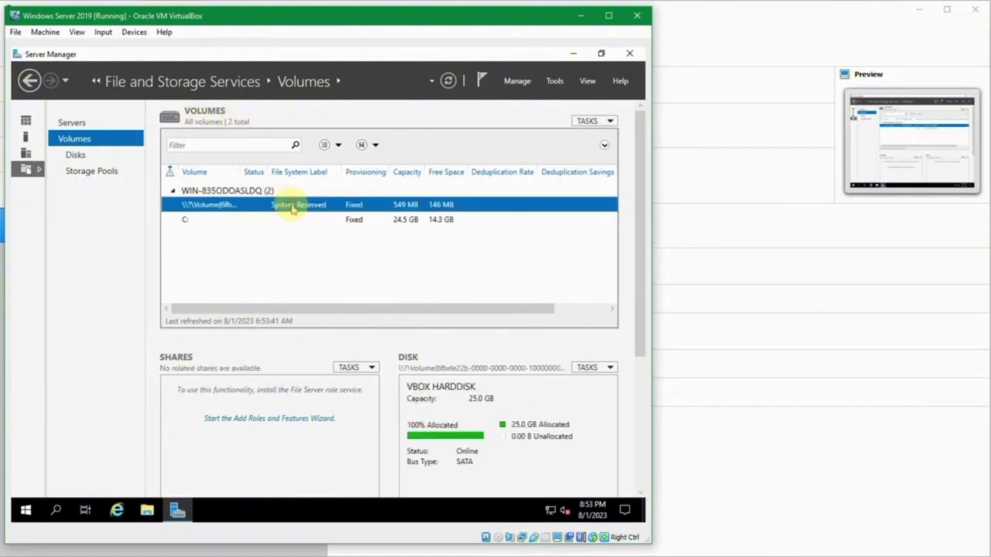
click(291, 219)
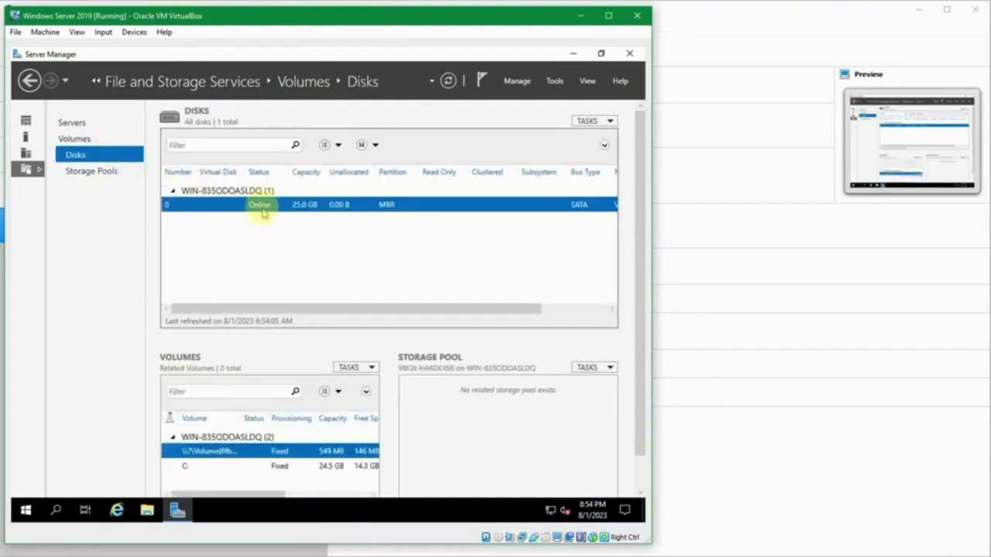
click(112, 171)
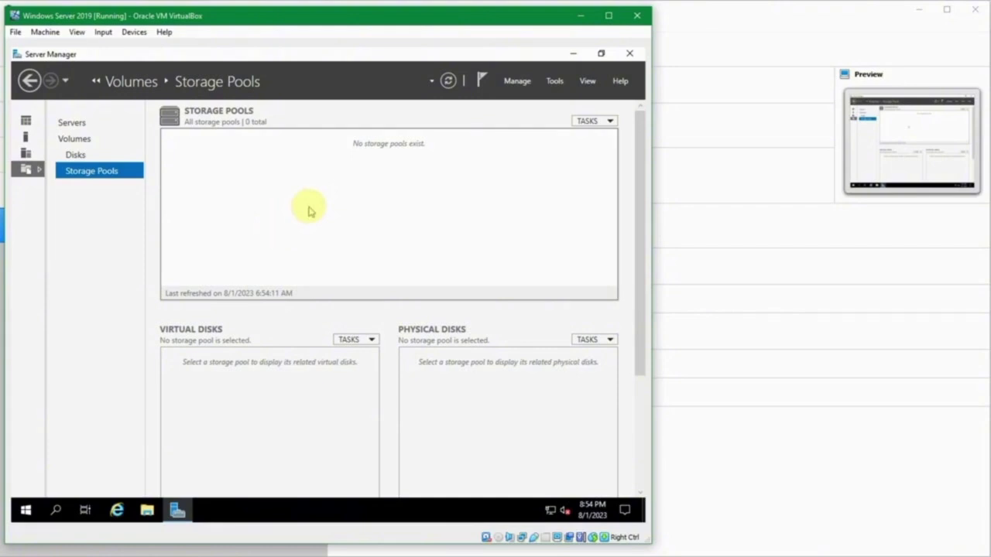
Go back through the Servers and All Servers pages to the Dashboard and look over its tiles.
click(114, 120)
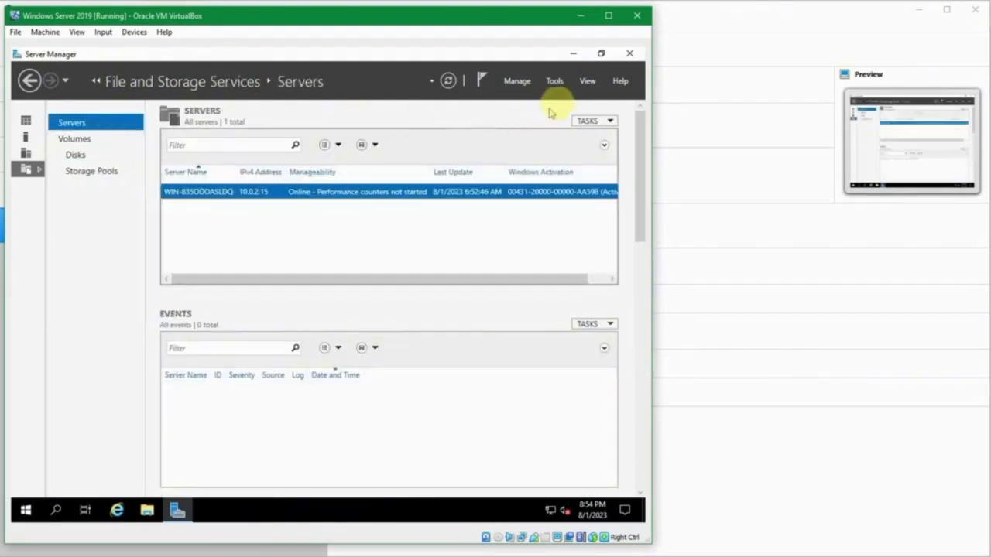
click(35, 158)
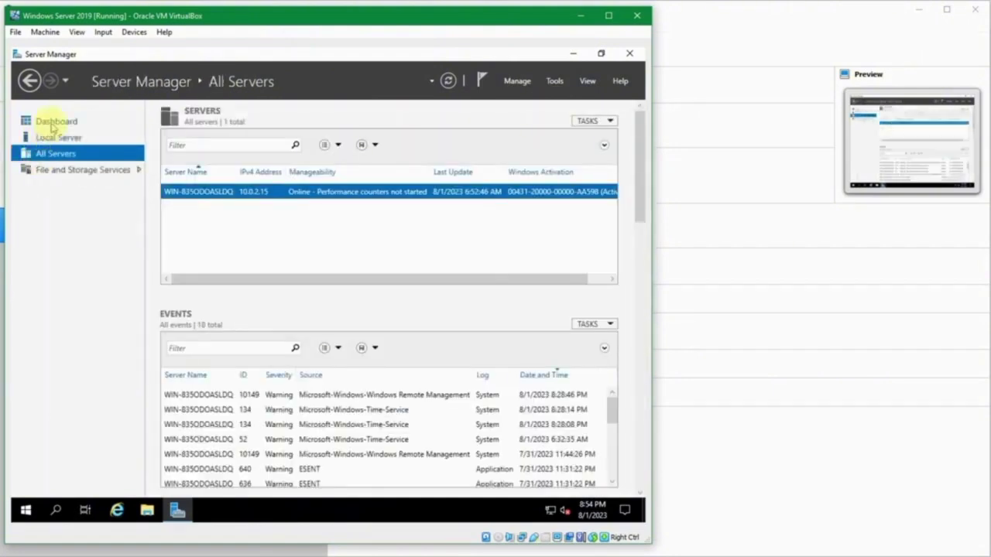
click(51, 125)
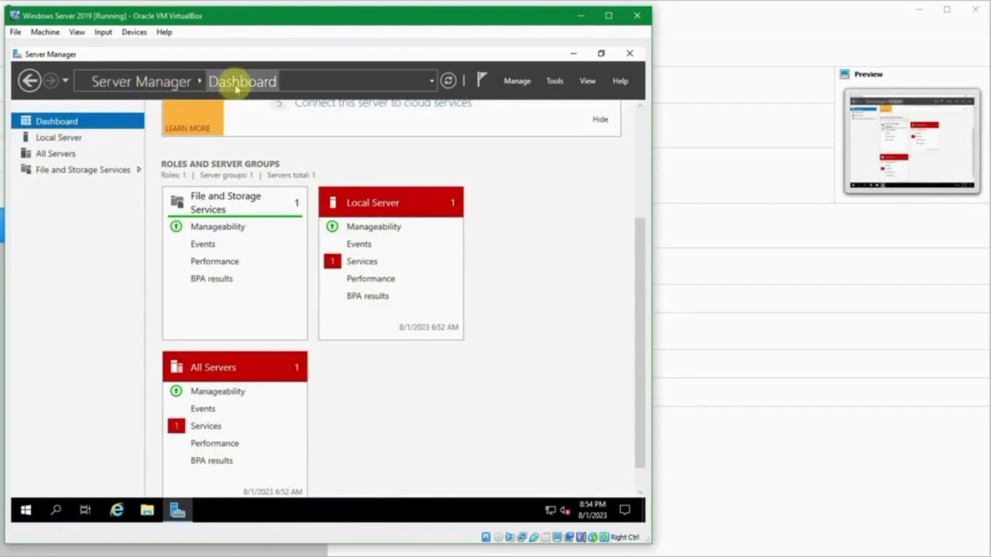
scroll(309, 238, down, 1)
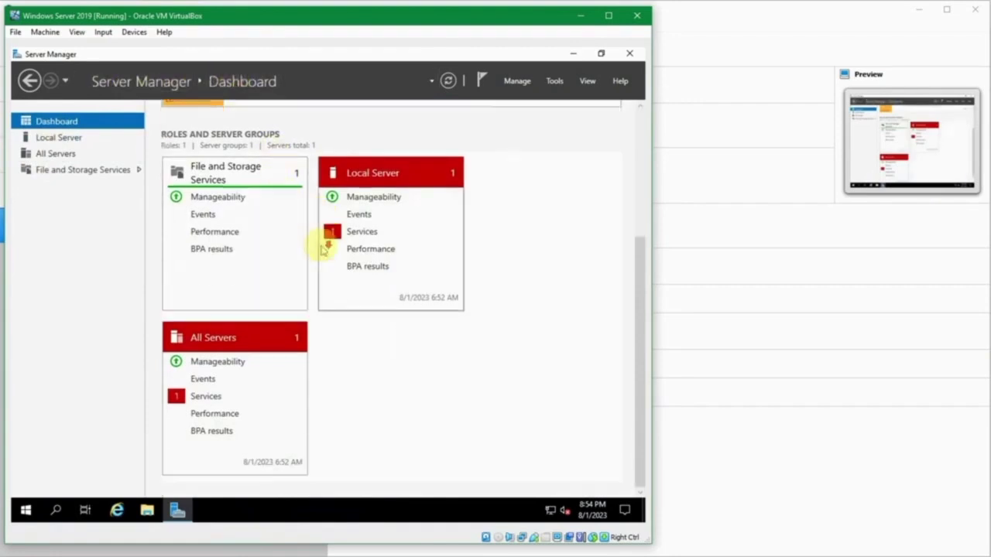
scroll(327, 242, up, 3)
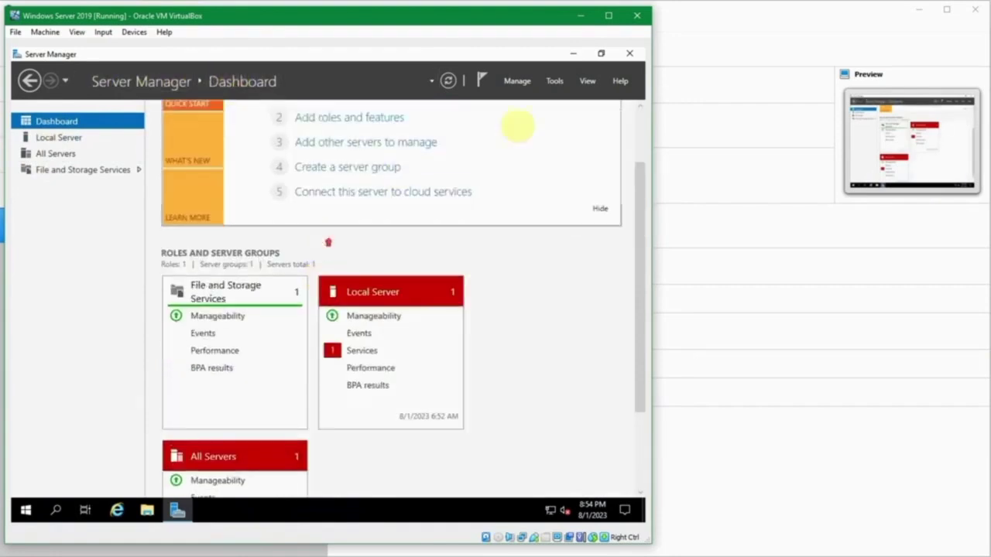
Open ODBC Data Sources (64-bit), look over its System DSN, File DSN and Drivers pages, and close it without changes.
click(526, 86)
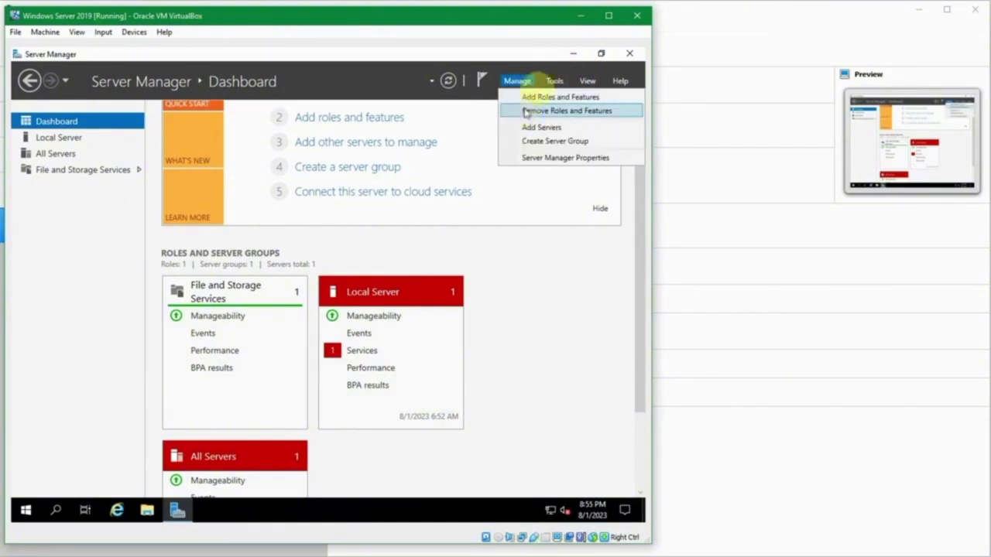
click(552, 80)
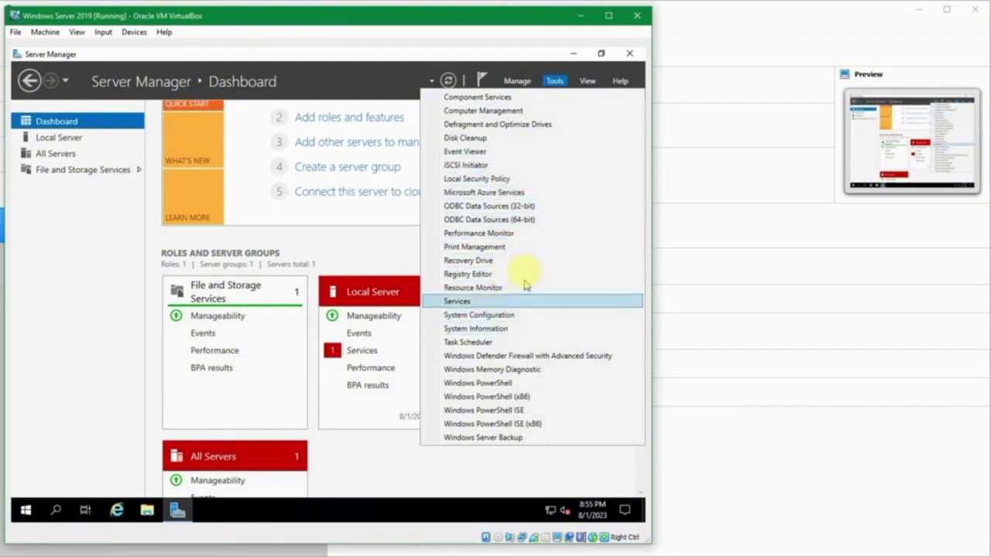
click(521, 220)
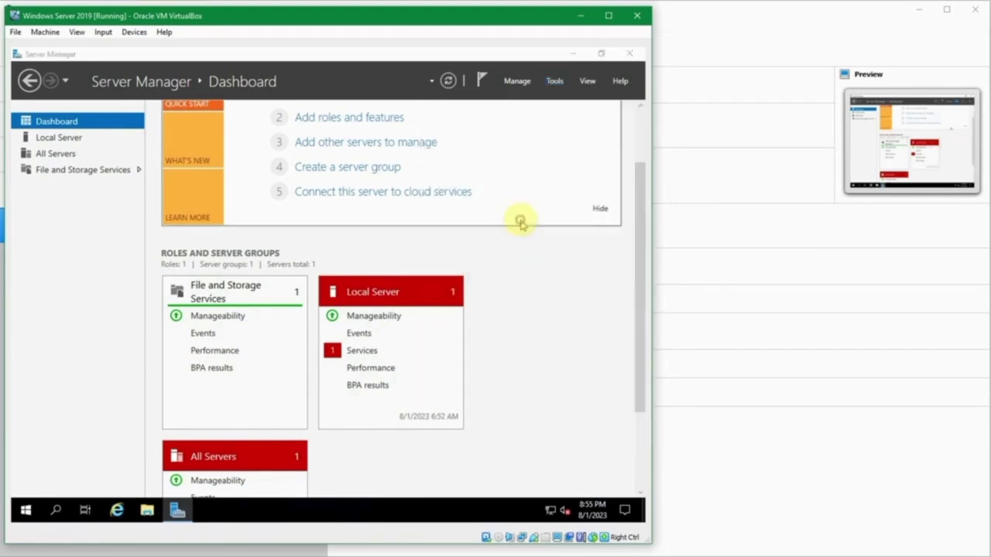
click(207, 184)
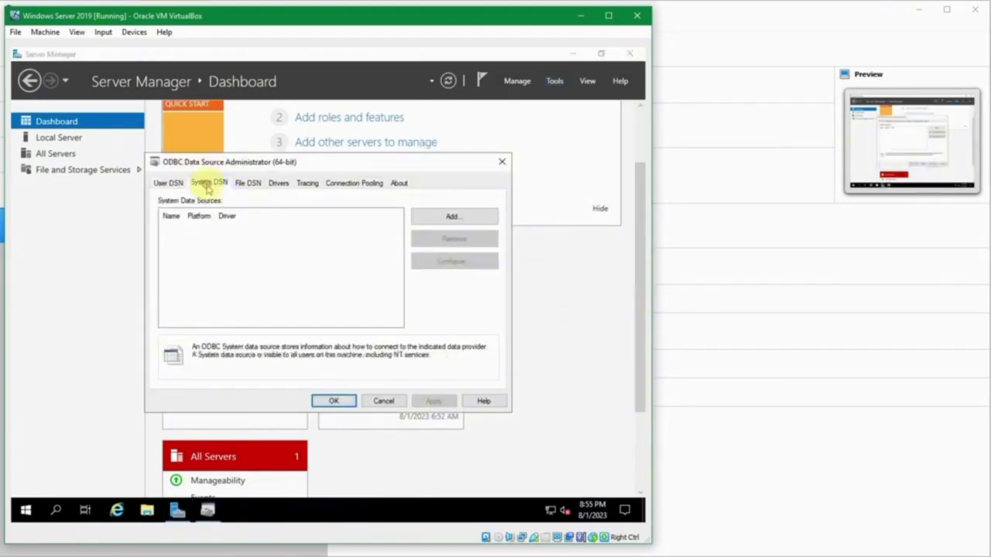
click(248, 184)
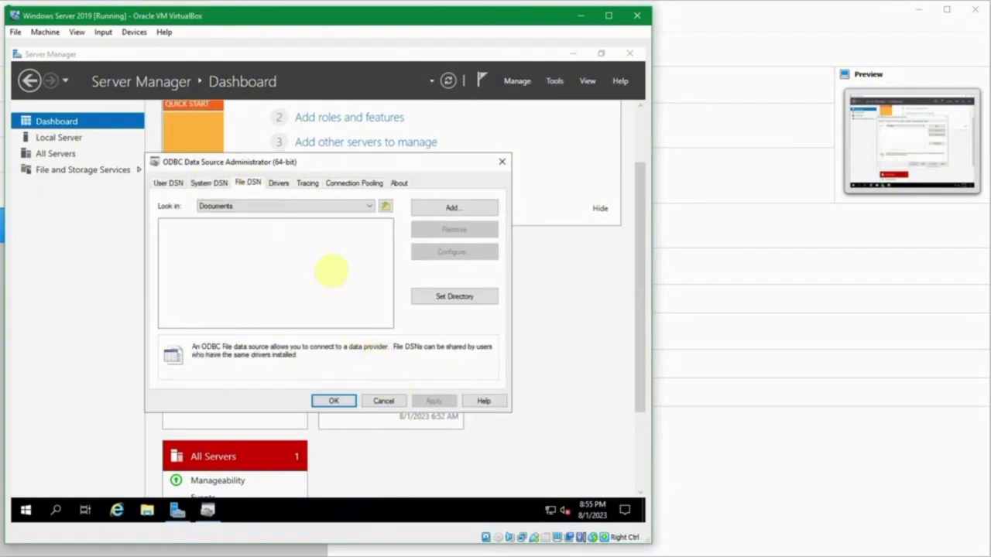
click(280, 183)
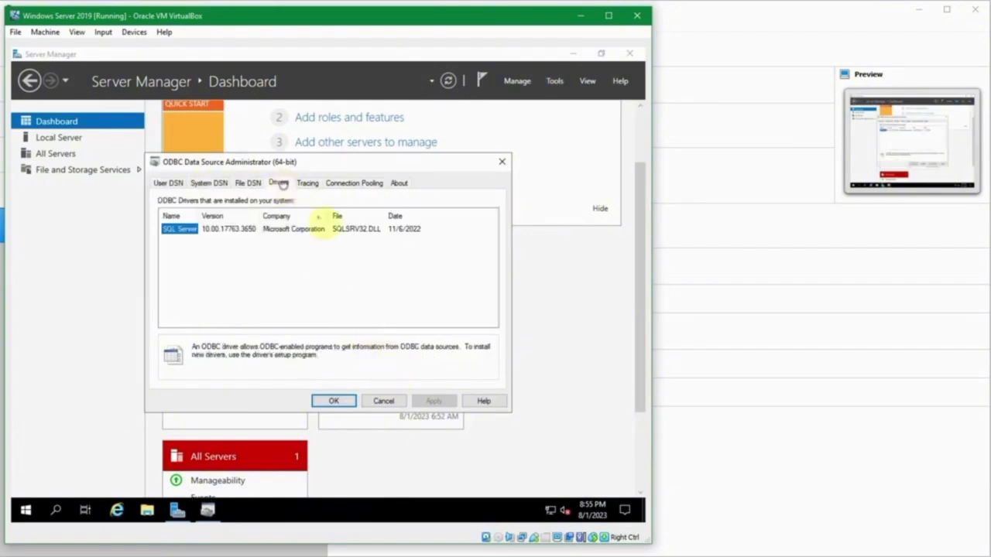
click(384, 403)
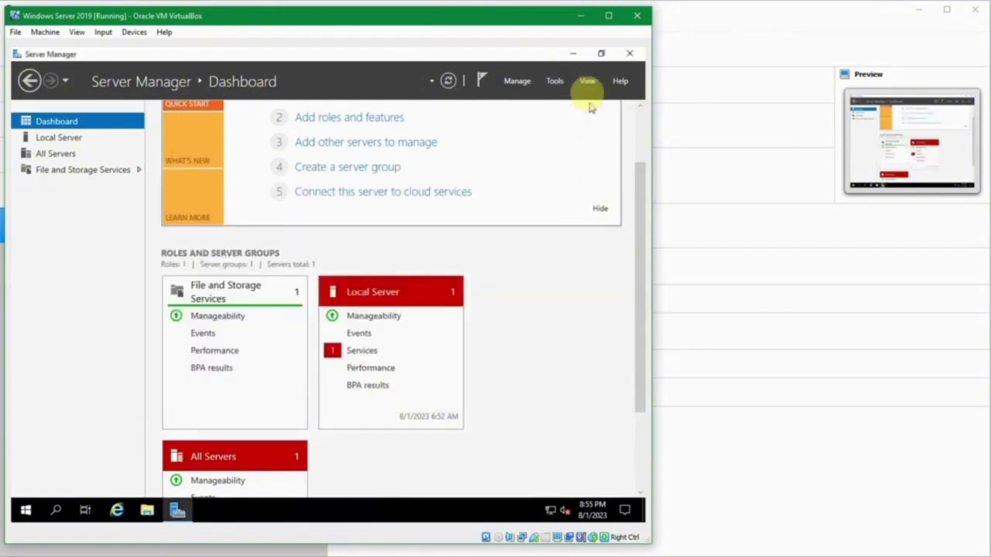
click(557, 81)
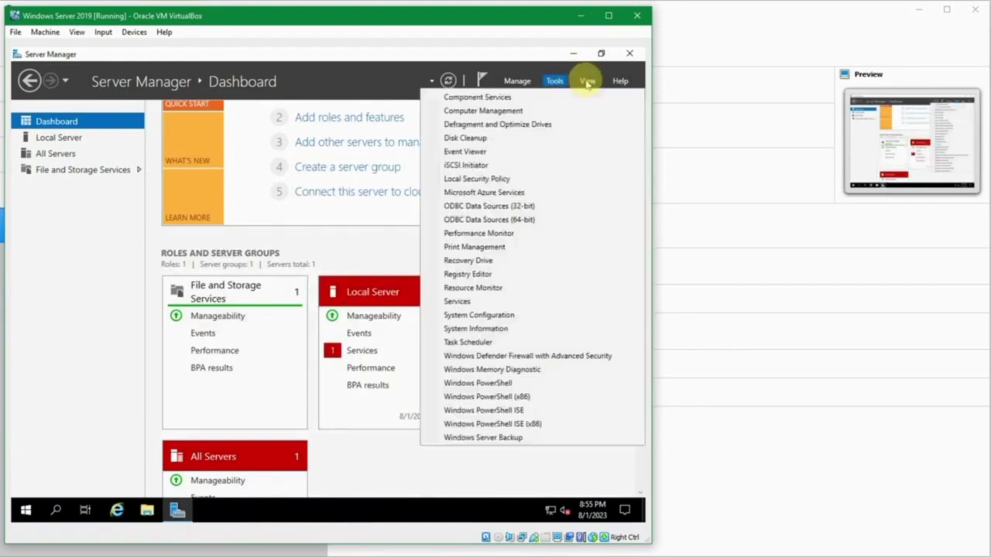
click(587, 81)
click(588, 81)
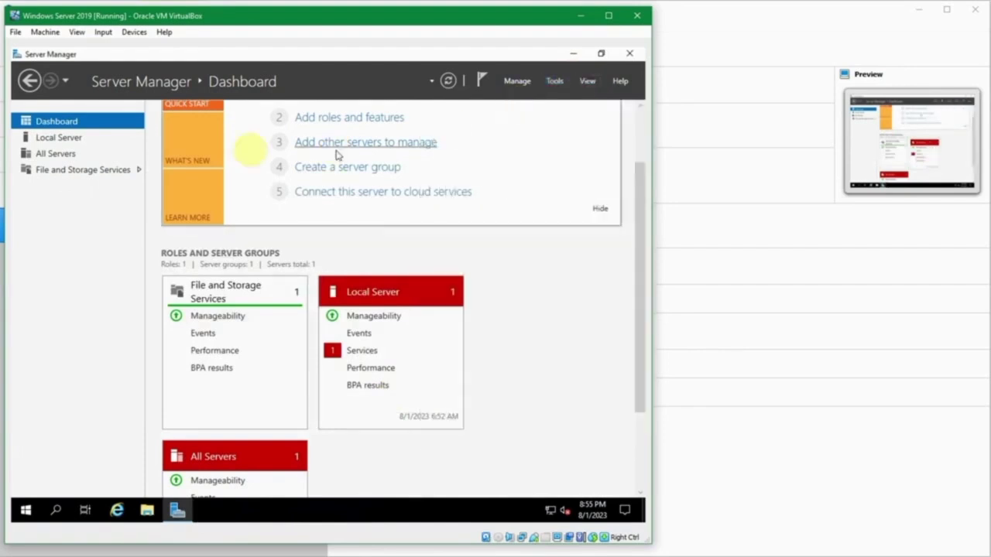
Open Command Prompt from the Windows System group and view the network configuration with ipconfig.
click(34, 508)
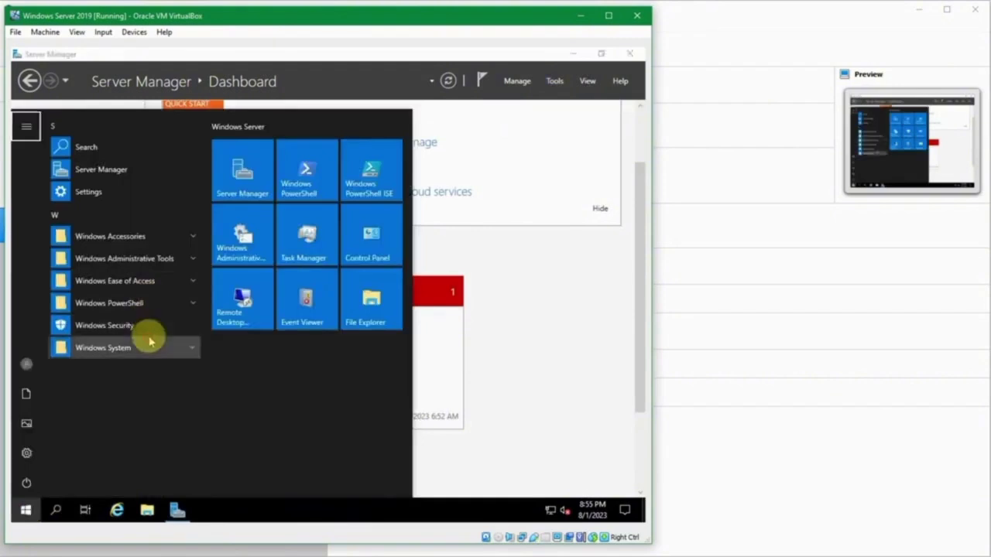
click(150, 344)
scroll(147, 348, down, 1)
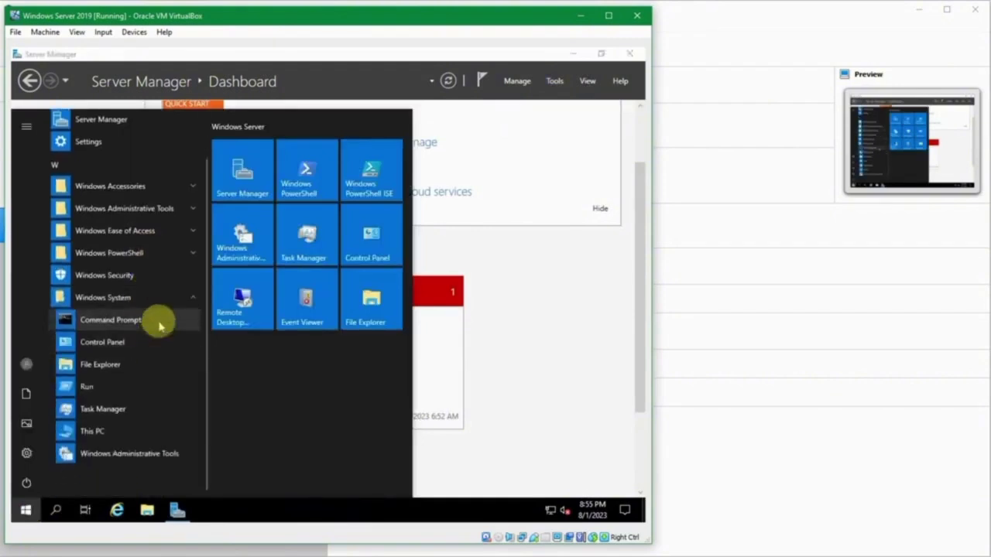
click(158, 321)
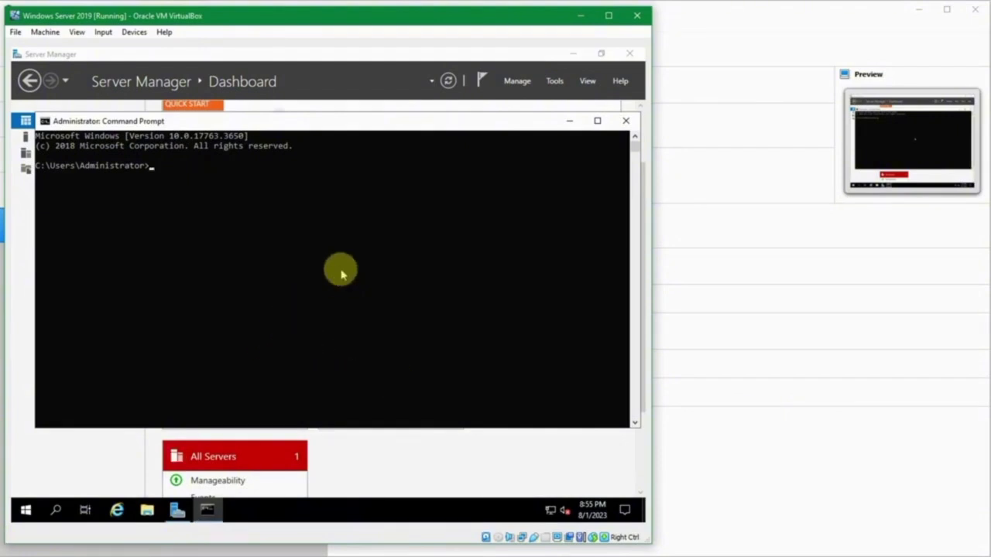
text(ipconfig)
key(Return)
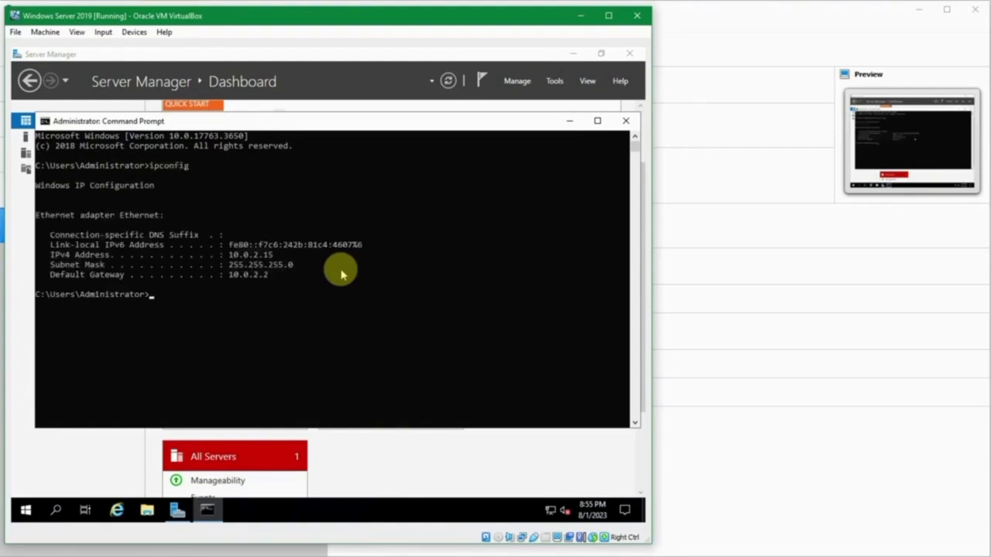
List the current folder's contents with dir, and leave Command Prompt with exit.
text(dir)
key(Return)
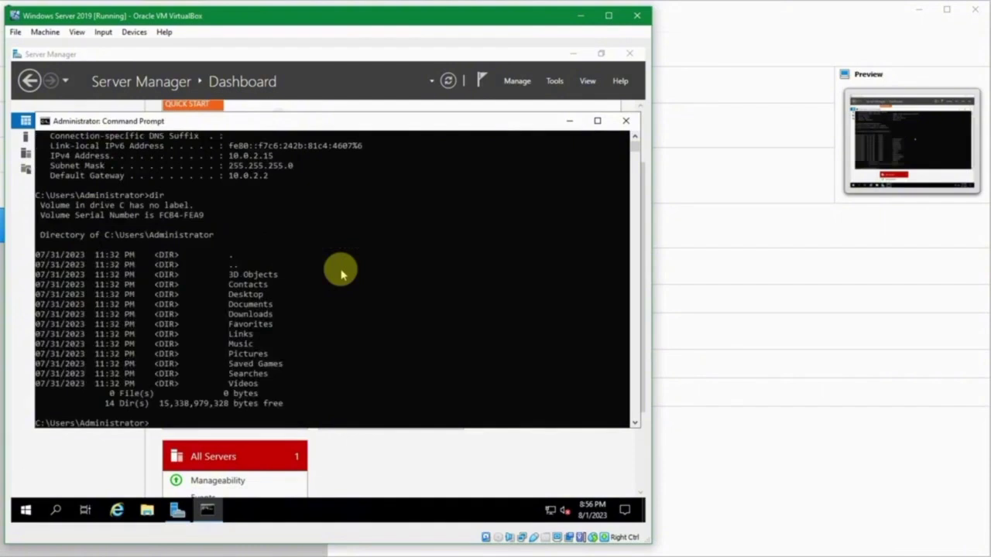
text(exit)
key(Return)
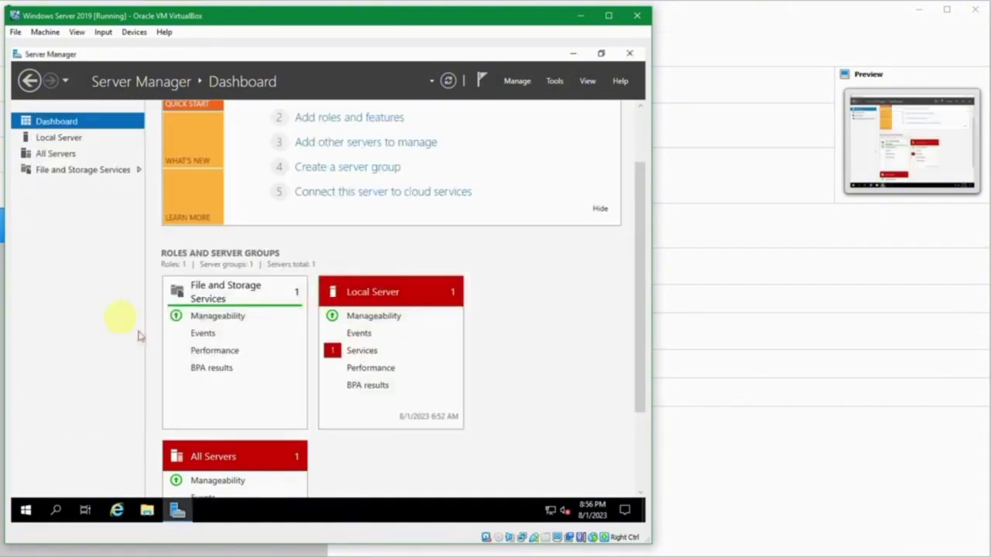
Browse the tools in the Start menu's Windows Administrative Tools group.
click(23, 510)
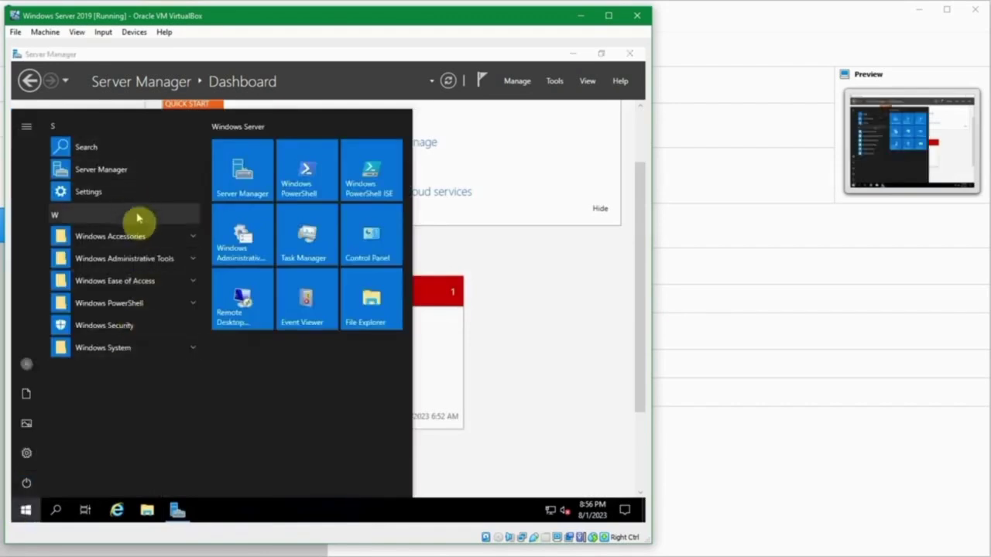
click(143, 236)
click(145, 236)
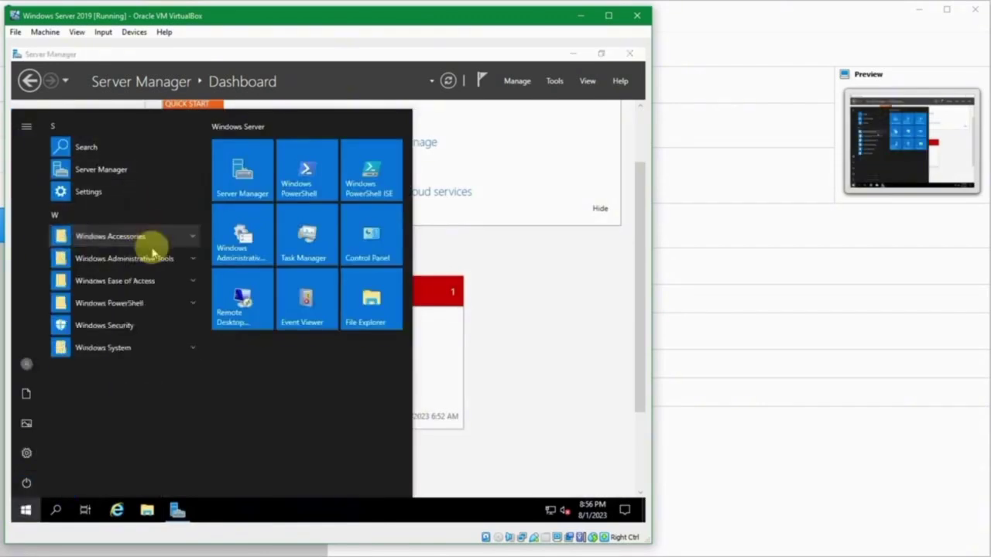
click(165, 259)
scroll(185, 307, down, 1)
scroll(186, 307, down, 5)
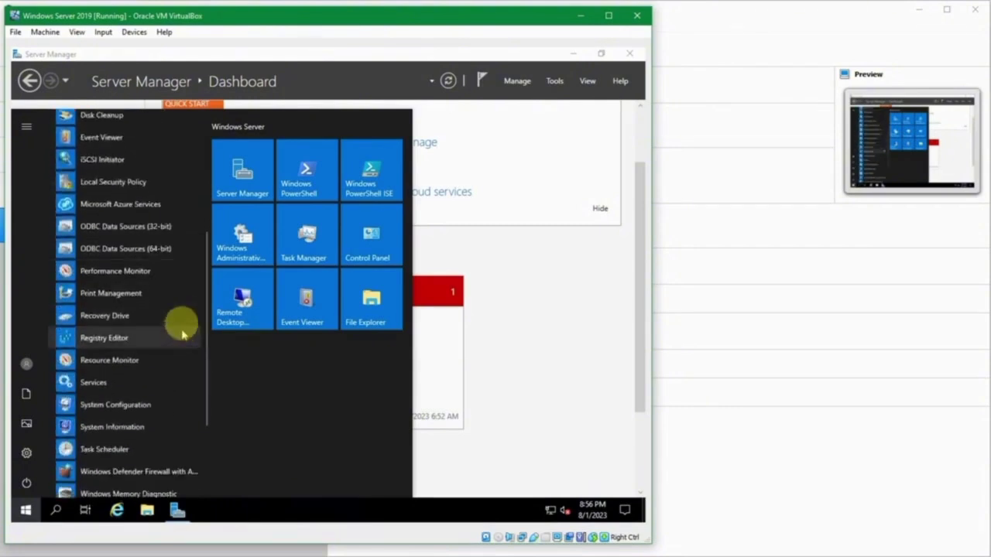
Search for "power", open Windows PowerShell, and list the current folder's contents with dir.
text(power)
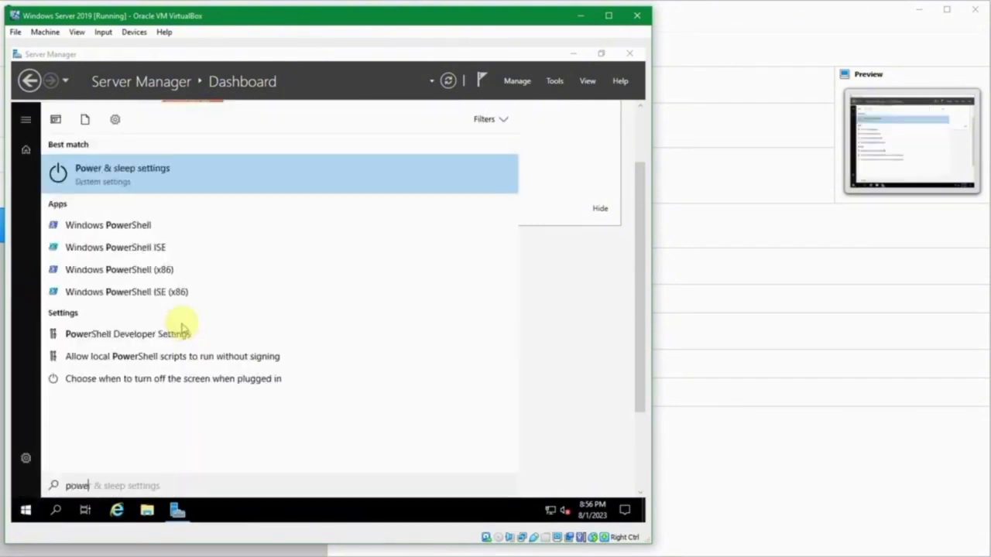
click(133, 226)
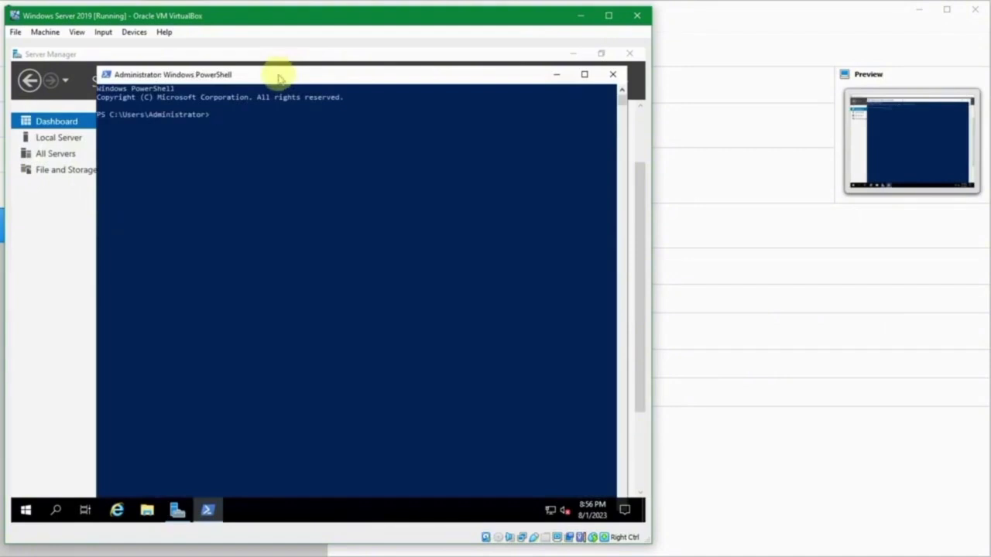
text(dir)
key(Return)
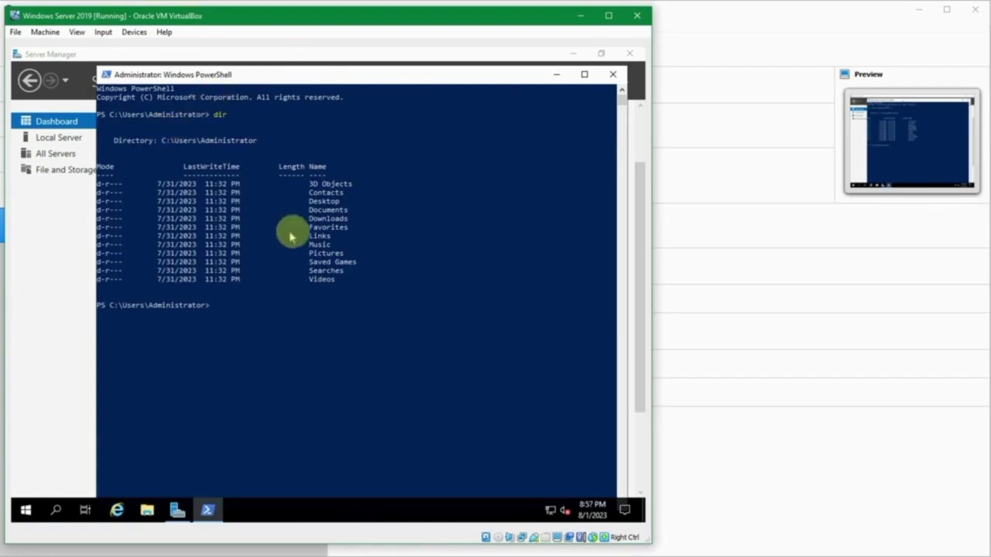
Change to the root of drive C: with cd\, list its contents with dir, and close PowerShell.
text(cd)
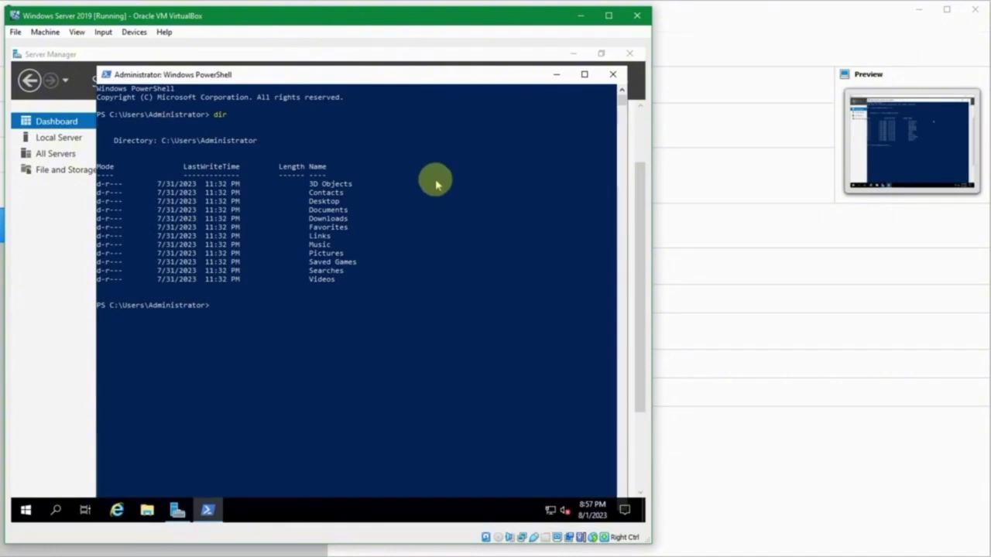
text(\)
key(Return)
text(dir)
key(Return)
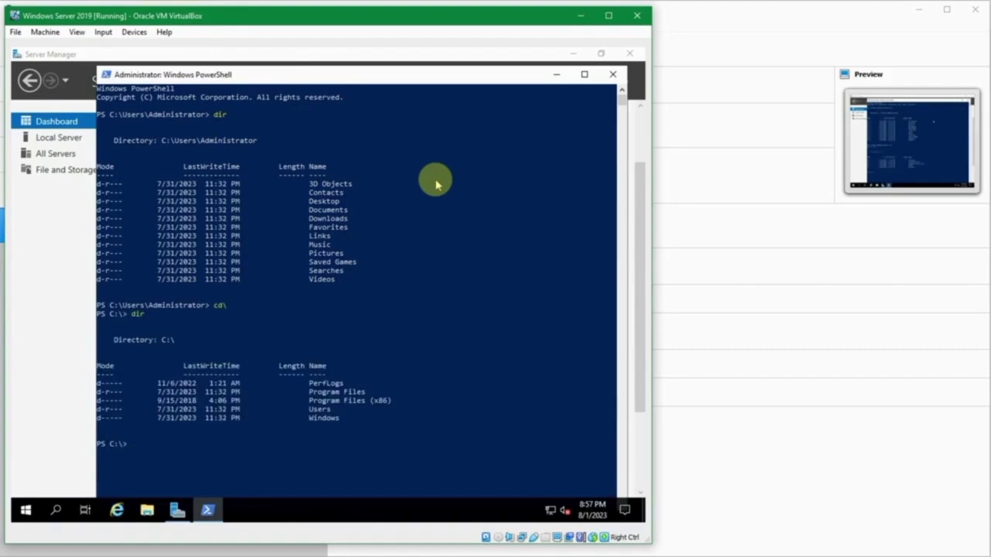
scroll(434, 186, down, 2)
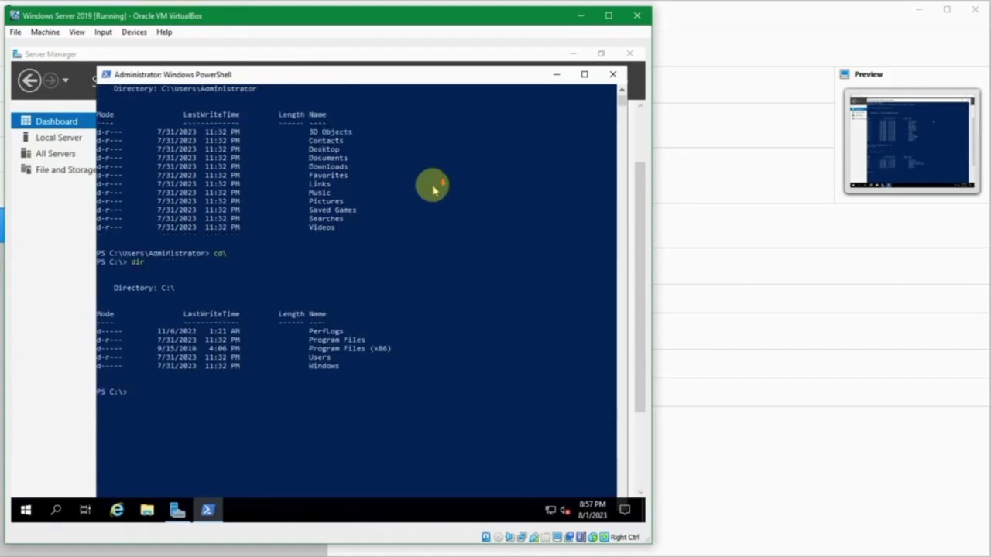
scroll(431, 190, up, 2)
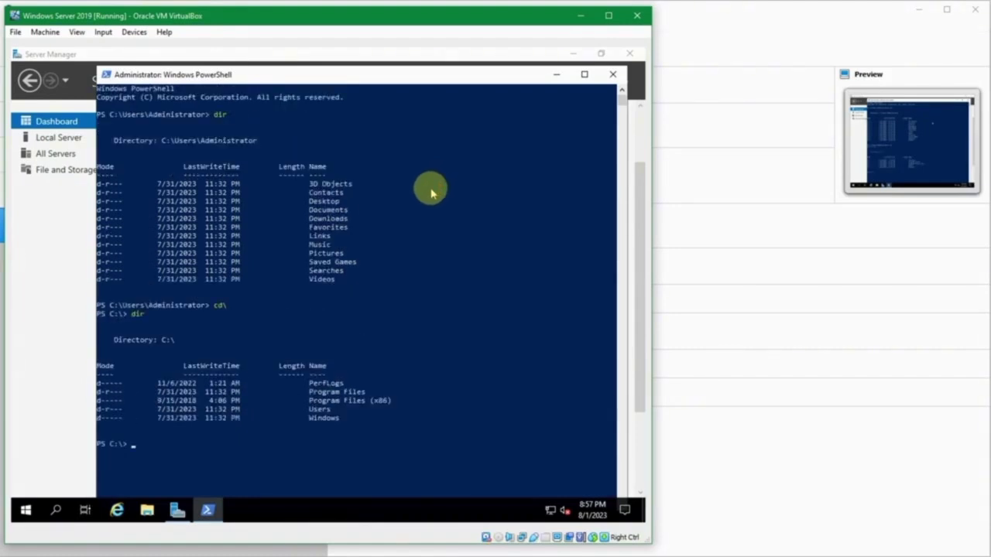
click(617, 79)
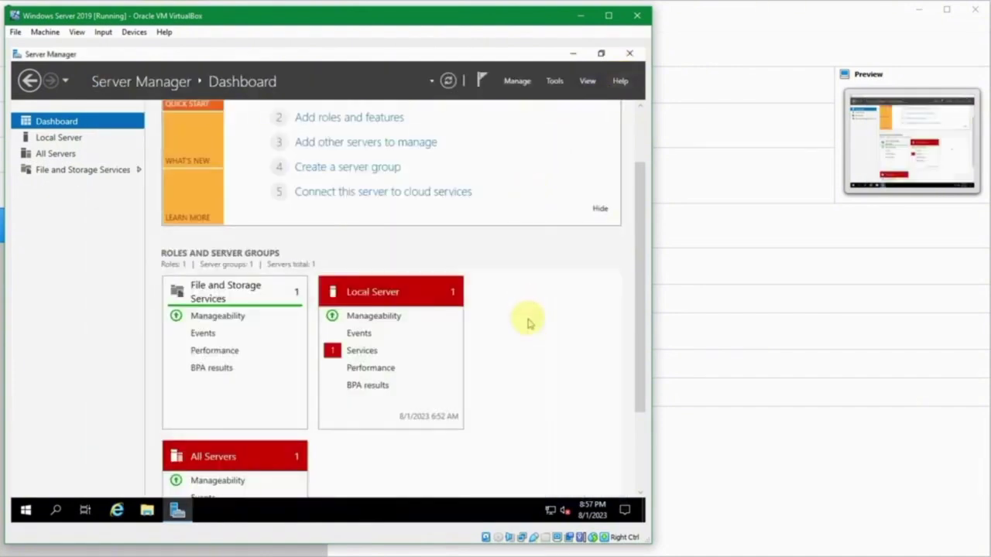
scroll(529, 323, up, 1)
scroll(529, 324, down, 2)
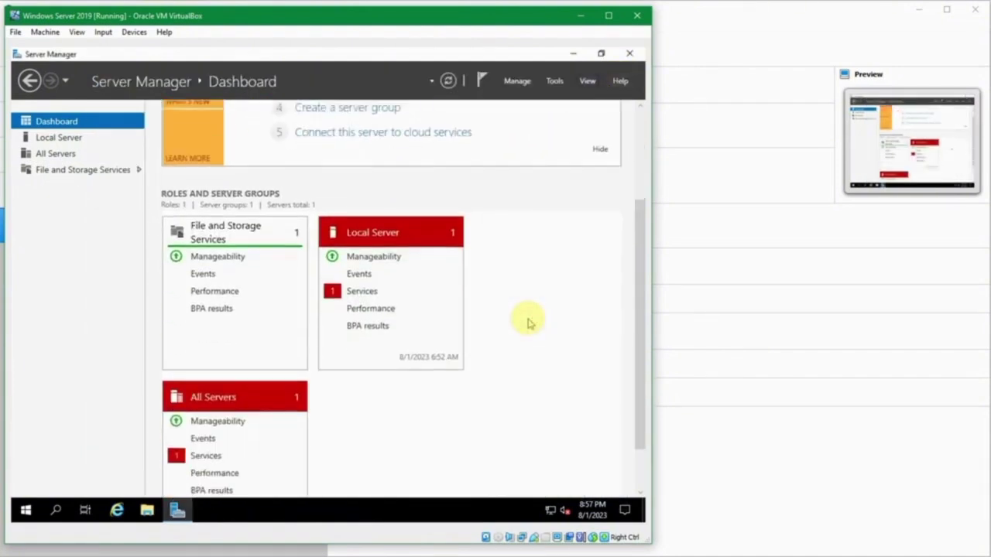
scroll(529, 323, up, 1)
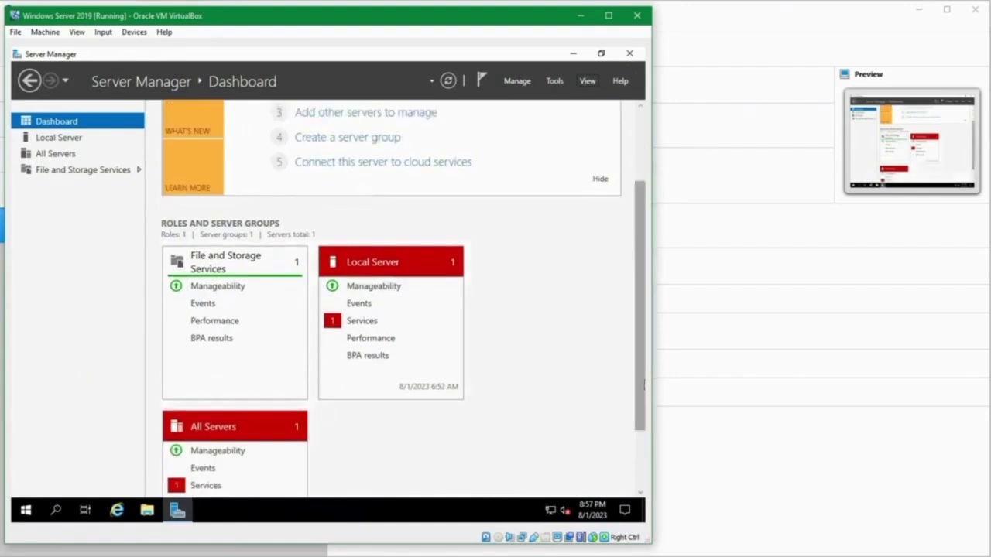
click(506, 371)
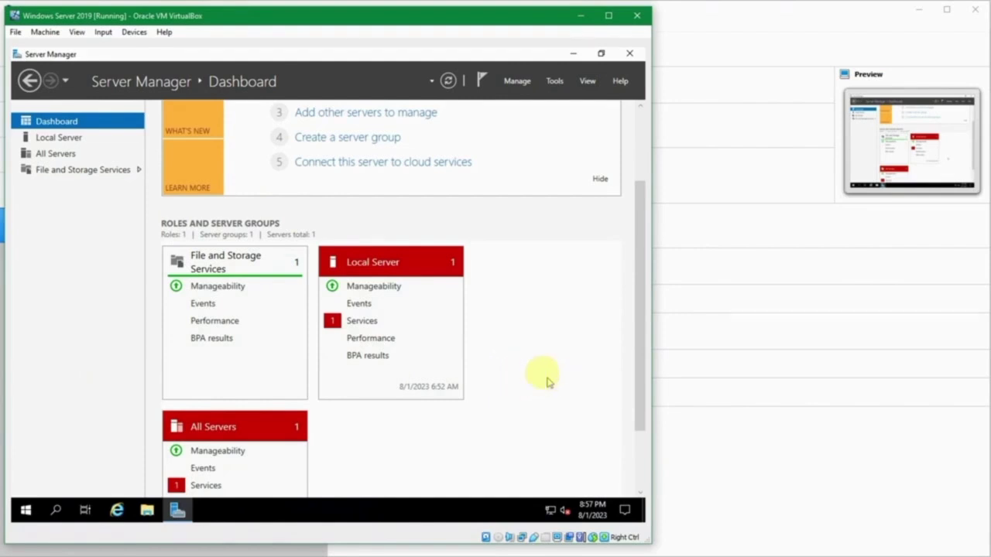
scroll(539, 376, up, 3)
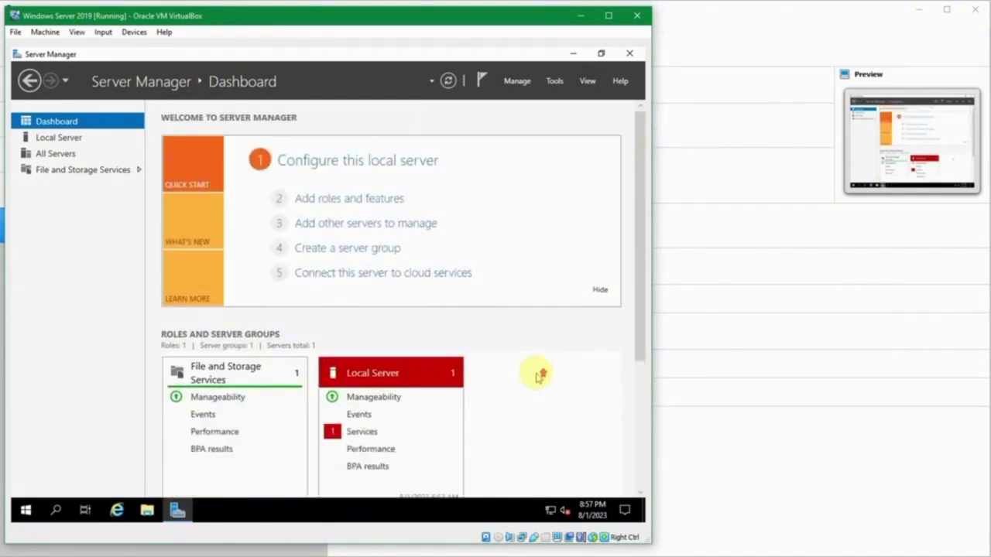